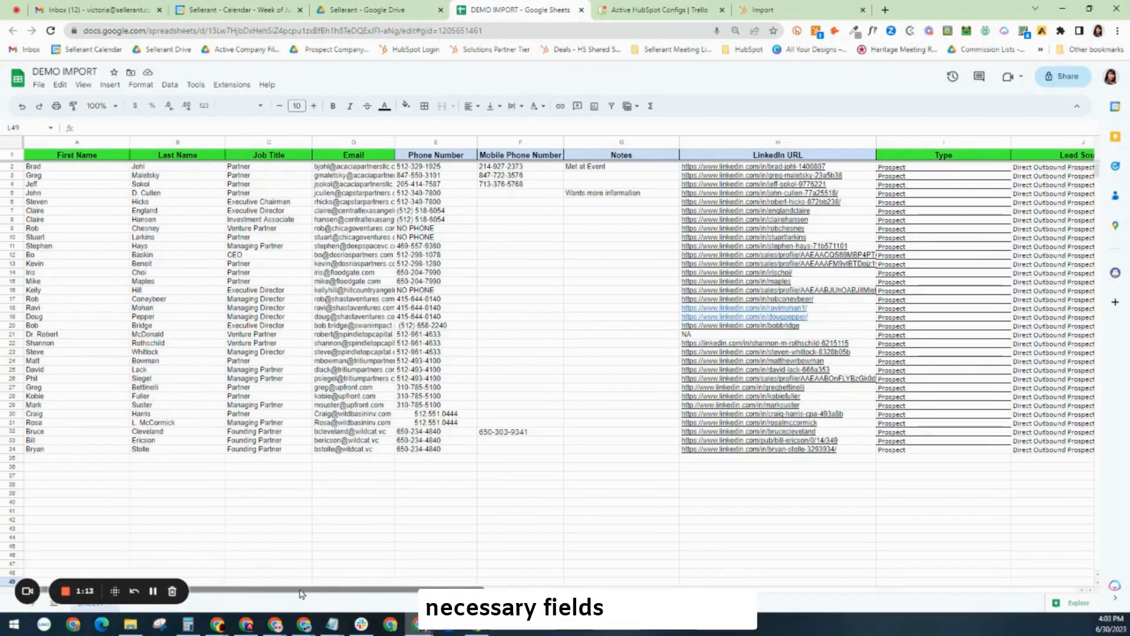
# - Download the DEMO IMPORT sheet as a comma-separated values file named DEMO IMPORT - Sheet1 (1) in the Downloads folder
pyautogui.moveTo(321, 589); pyautogui.dragTo(268, 612)
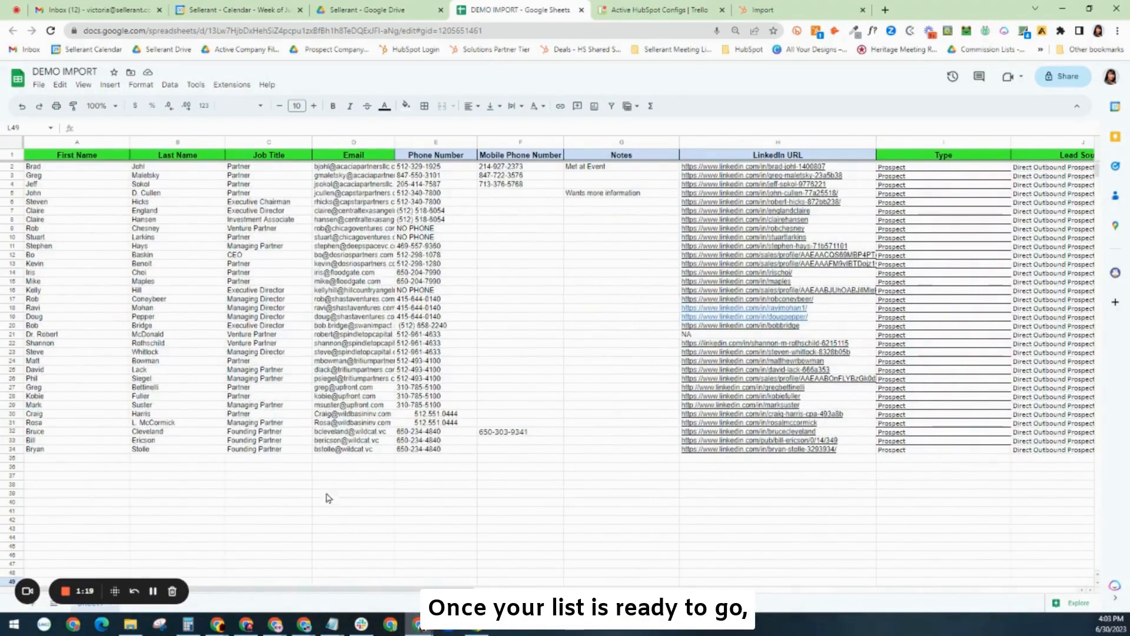
pyautogui.moveTo(352, 589); pyautogui.dragTo(583, 590)
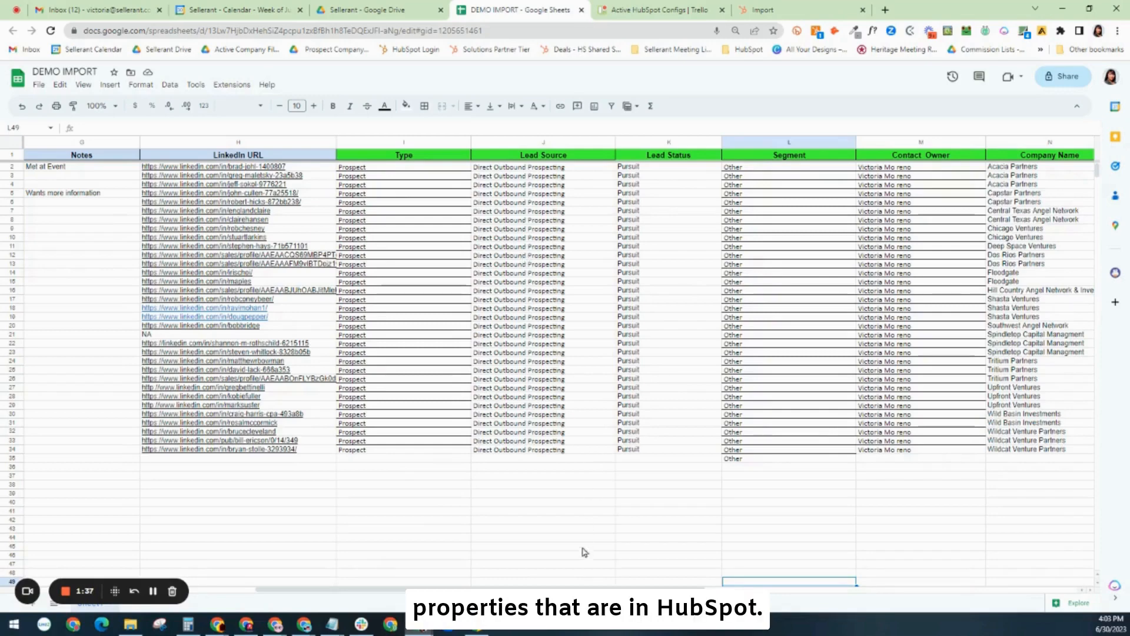
pyautogui.moveTo(587, 589); pyautogui.dragTo(363, 589)
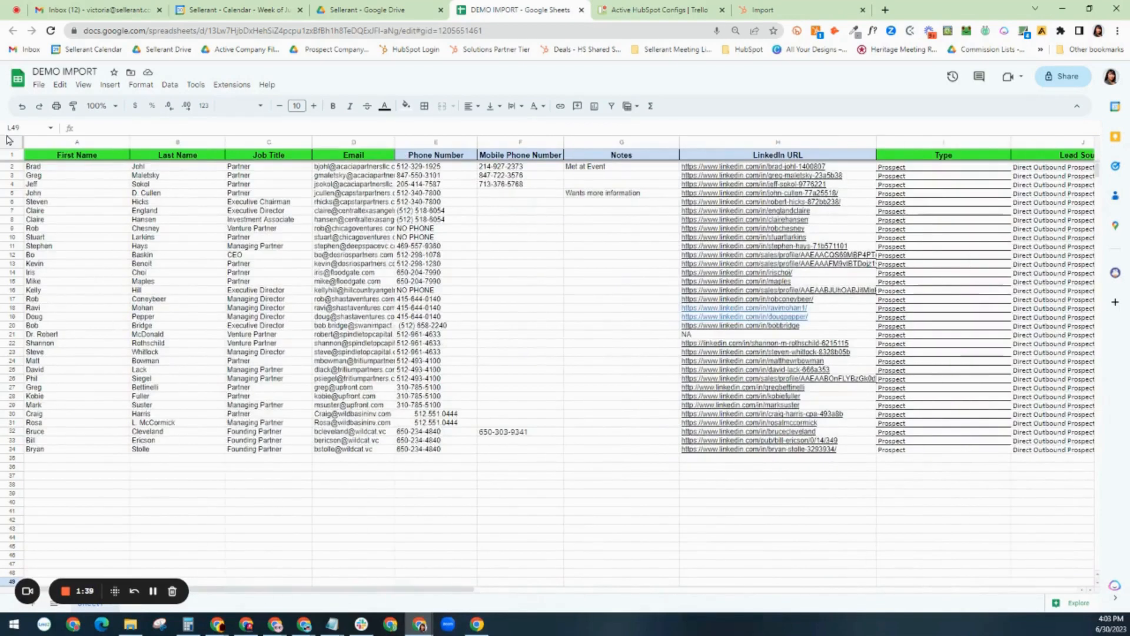
pyautogui.click(38, 84)
pyautogui.moveTo(57, 221)
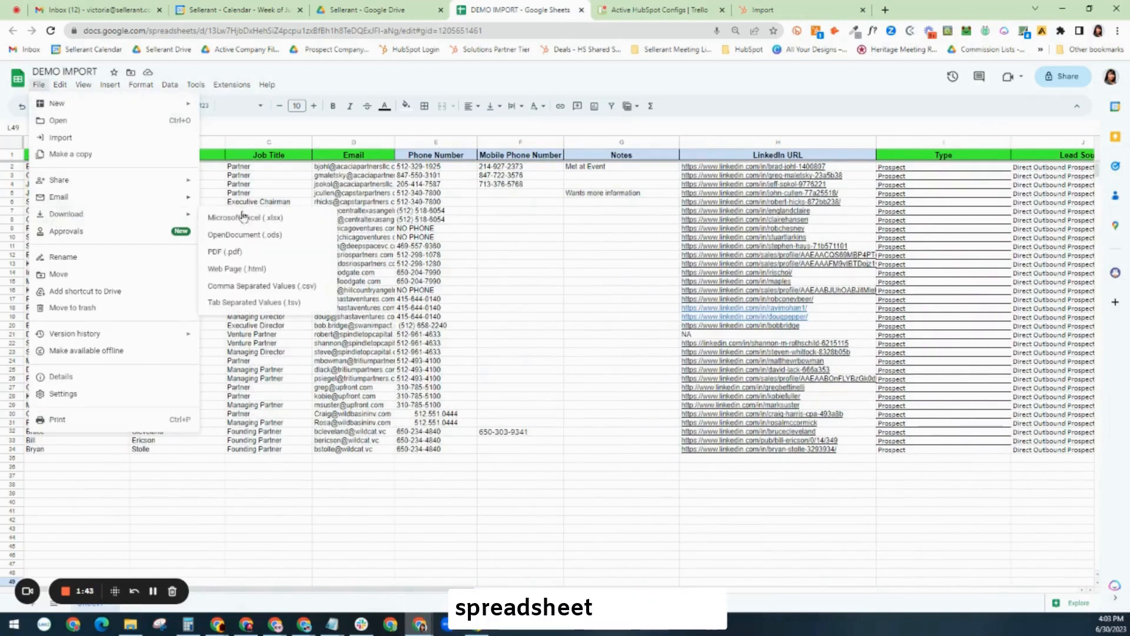
pyautogui.click(261, 287)
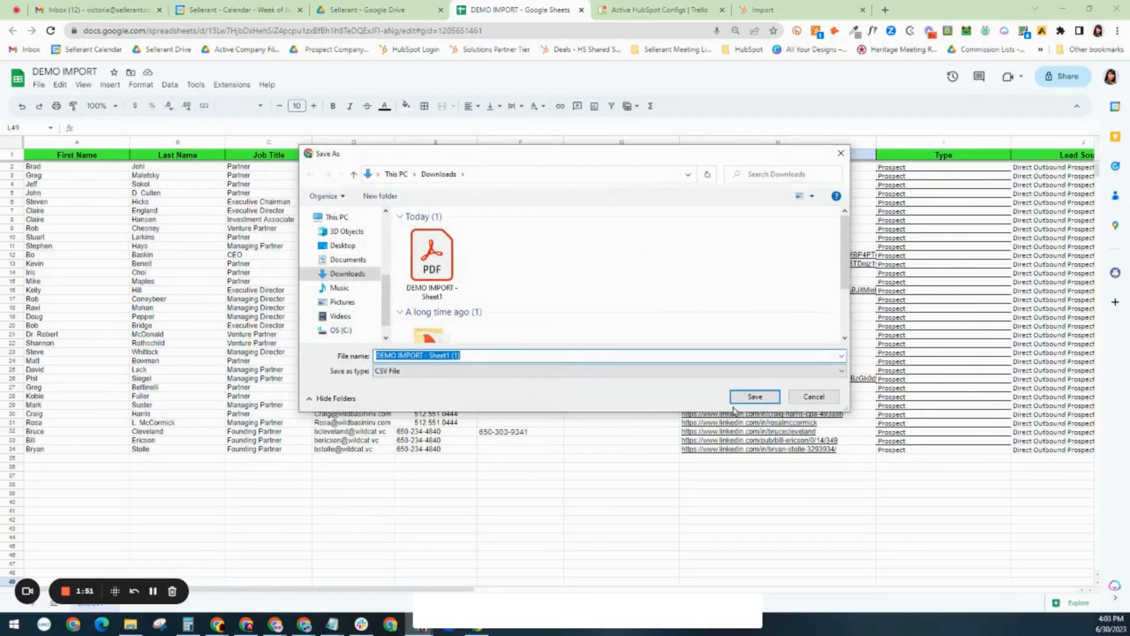
pyautogui.click(754, 396)
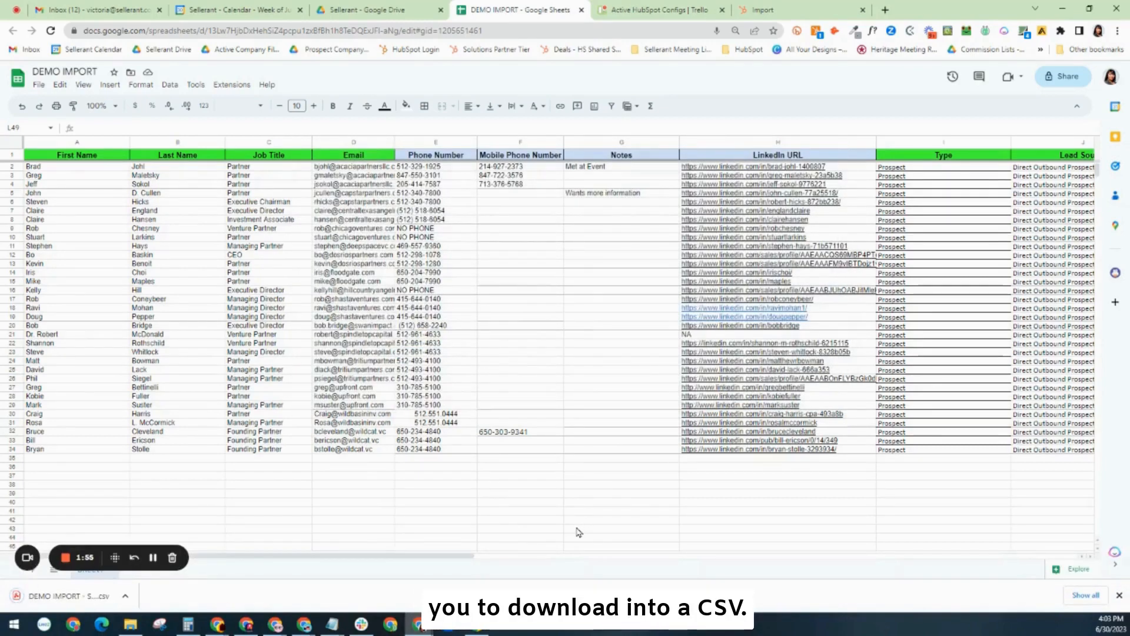
# - Switch to HubSpot and start a new import from the Contacts records page
pyautogui.click(788, 9)
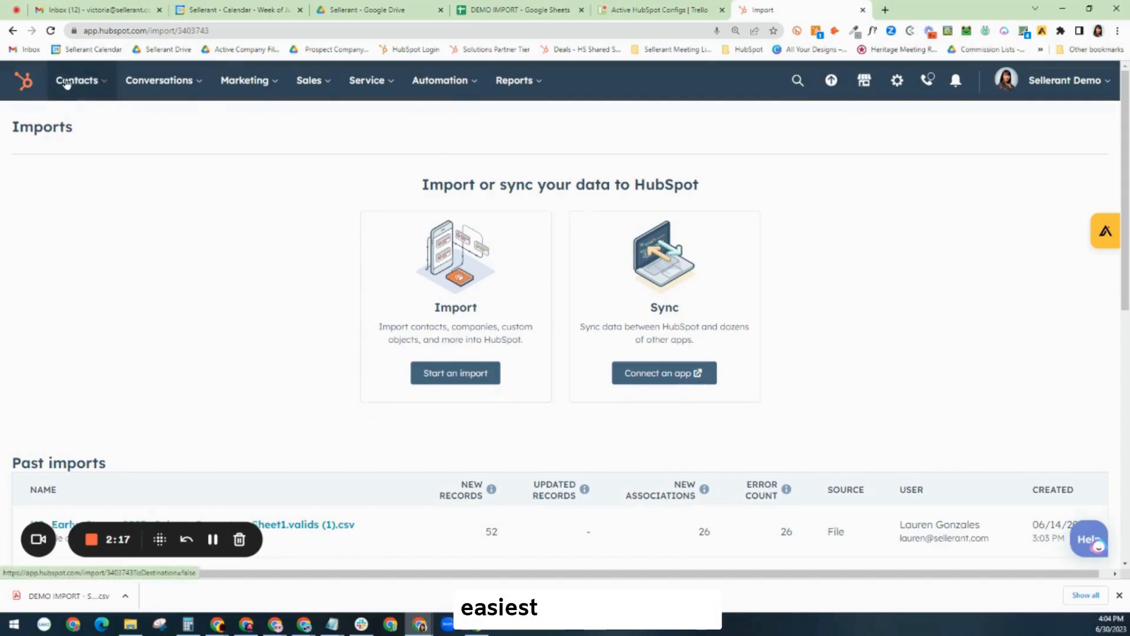
pyautogui.click(66, 83)
pyautogui.click(73, 123)
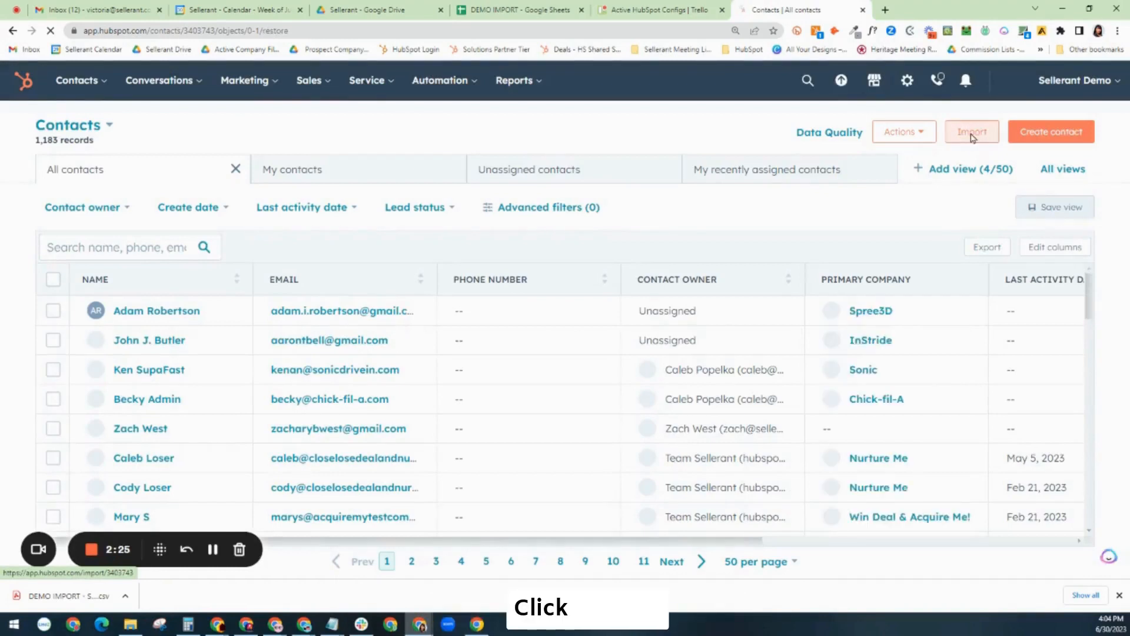
pyautogui.click(972, 133)
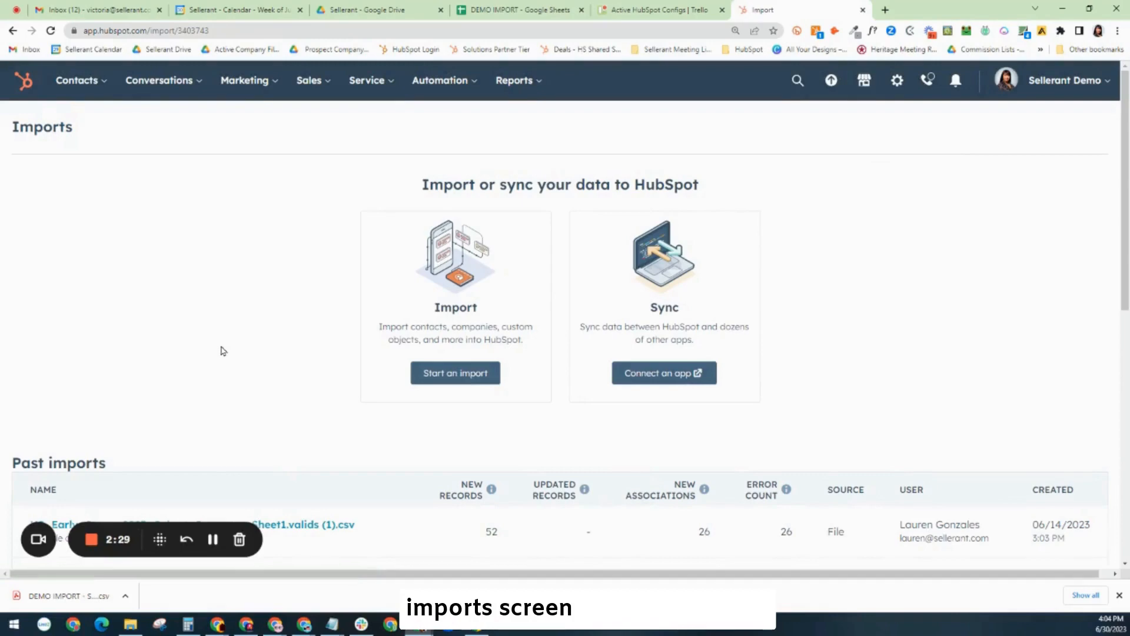
pyautogui.click(445, 380)
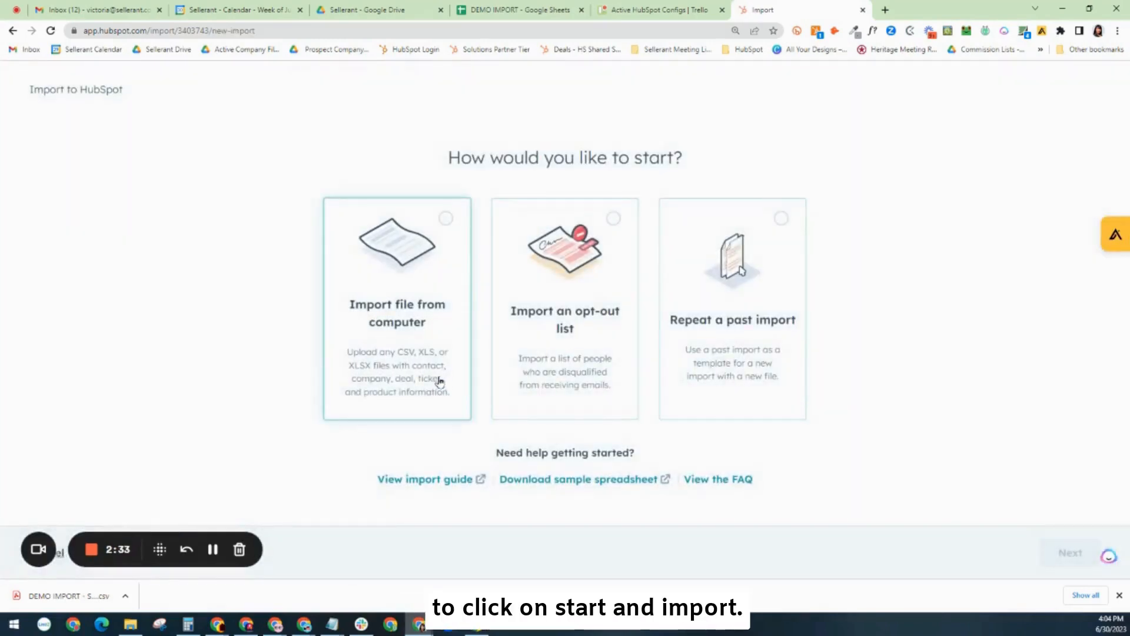
# - Set the import to use a file from the computer, with one file containing multiple objects
pyautogui.click(383, 380)
pyautogui.click(1052, 557)
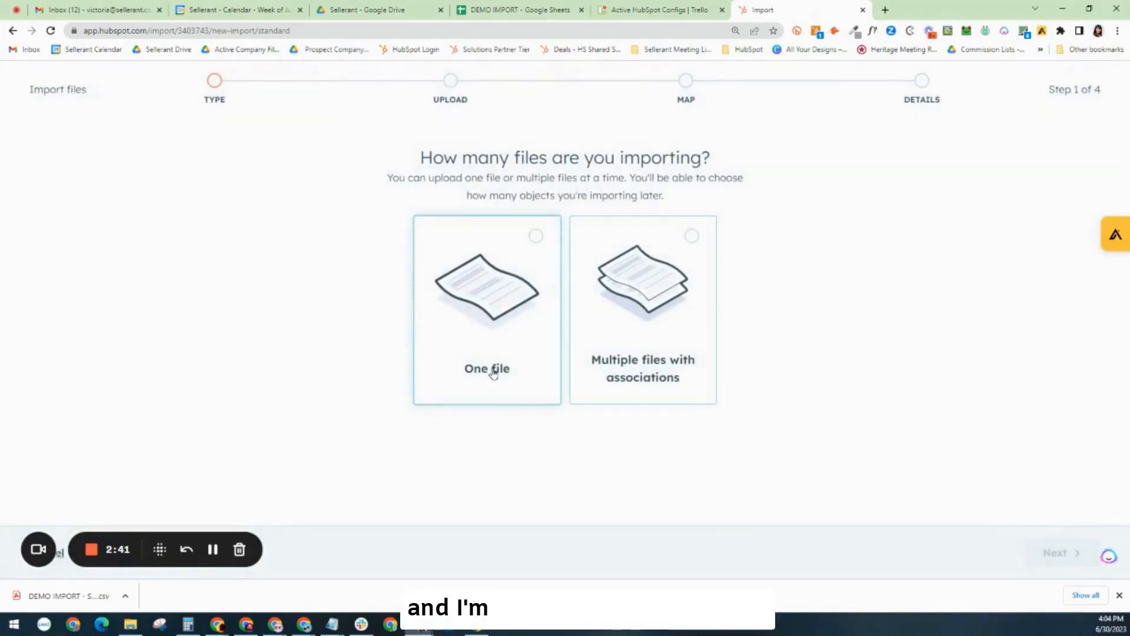
pyautogui.click(494, 373)
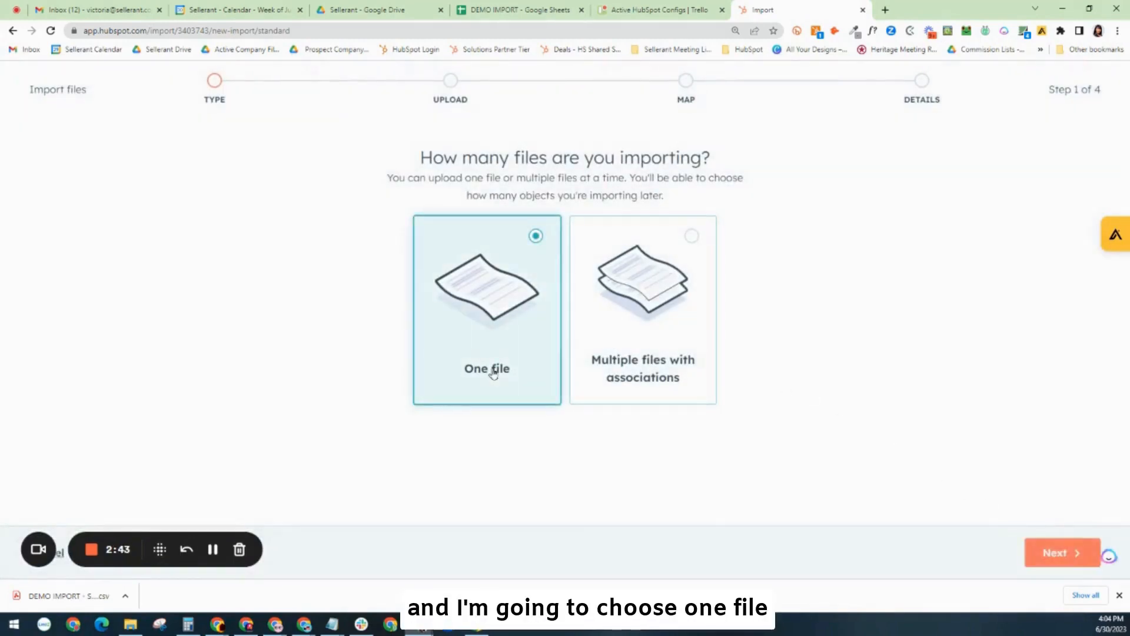
pyautogui.click(1080, 551)
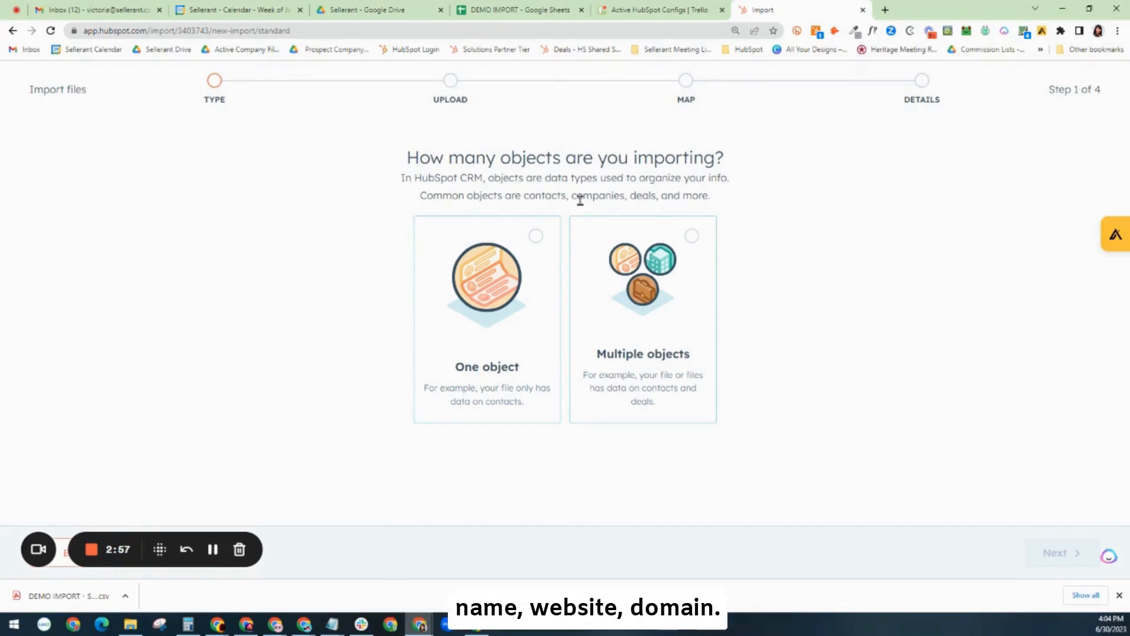
pyautogui.click(650, 348)
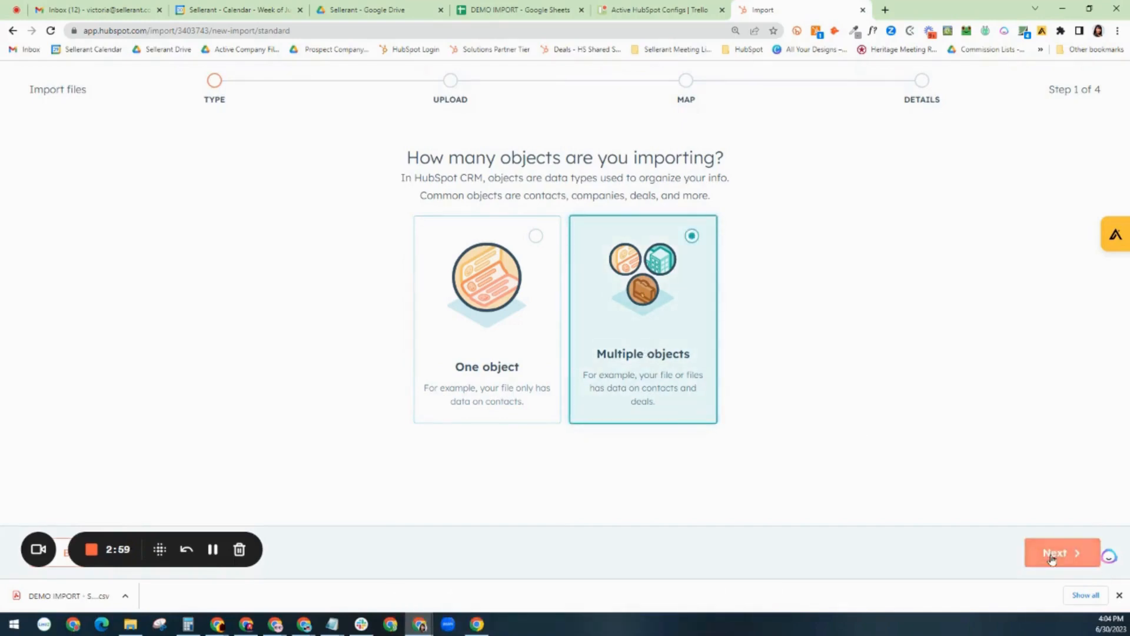
pyautogui.click(1052, 555)
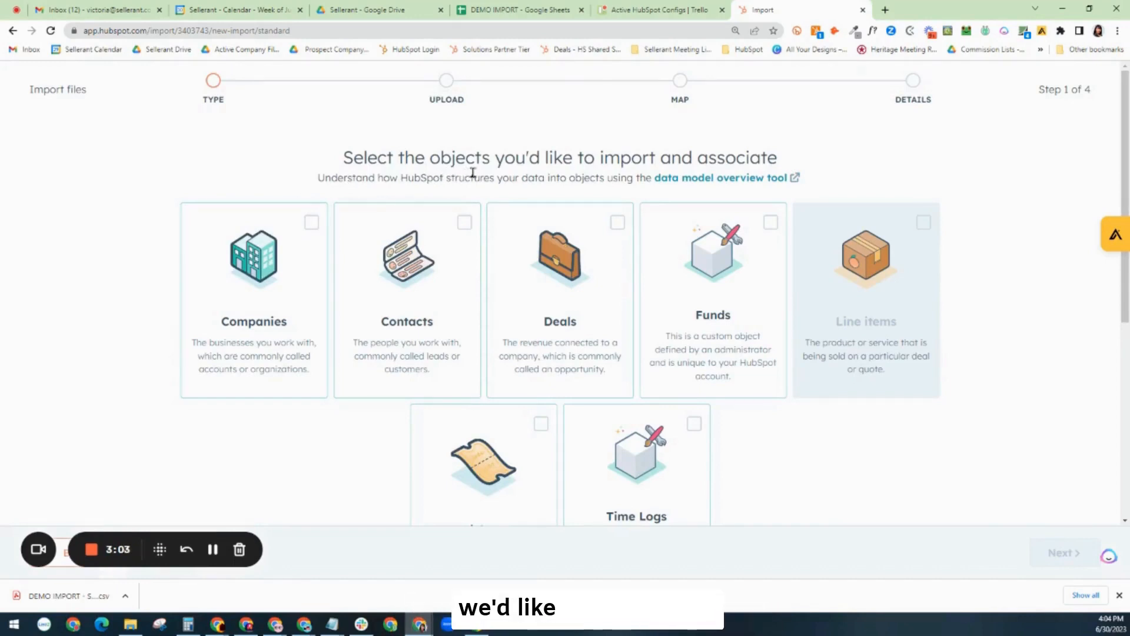
# - Choose Companies and Contacts as the objects to import and associate, and continue to the file upload
pyautogui.click(311, 224)
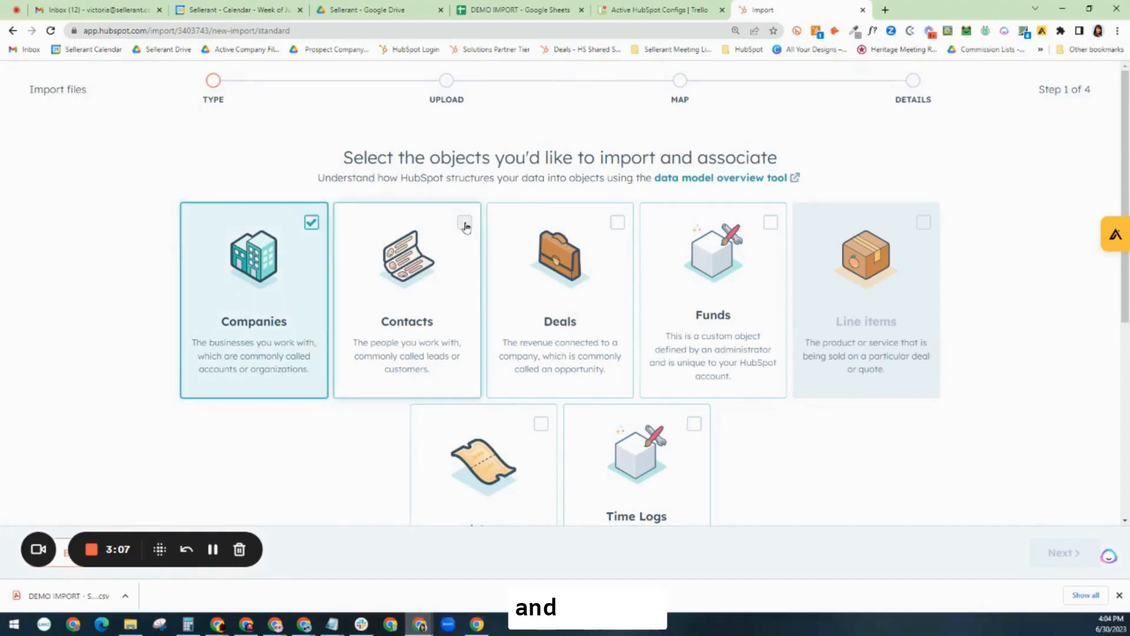
pyautogui.click(464, 222)
pyautogui.scroll(-1, 974, 416)
pyautogui.scroll(-1, 974, 416)
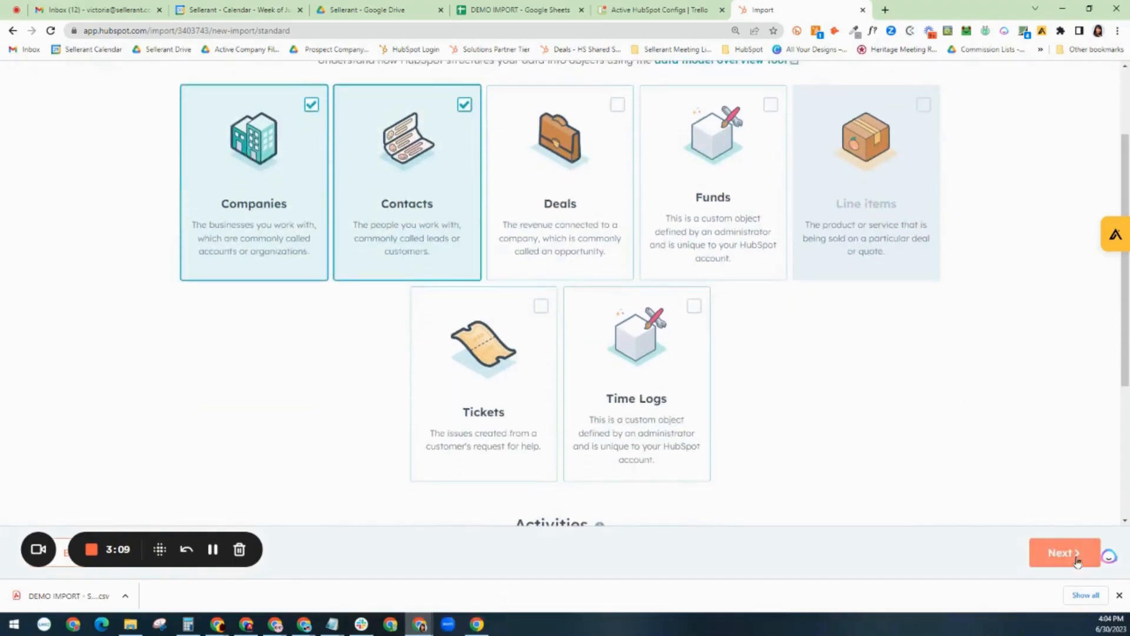
pyautogui.click(1067, 554)
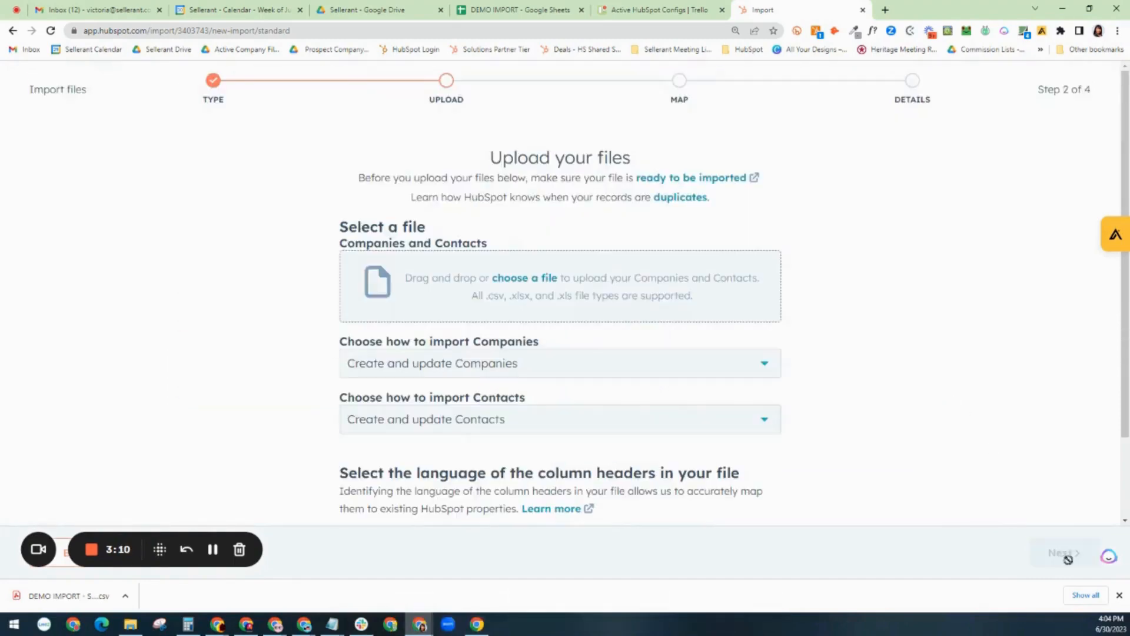
# - Upload DEMO IMPORT - Sheet1 (1).csv, keep the create and update options for Companies and Contacts, and continue to column mapping
pyautogui.click(525, 278)
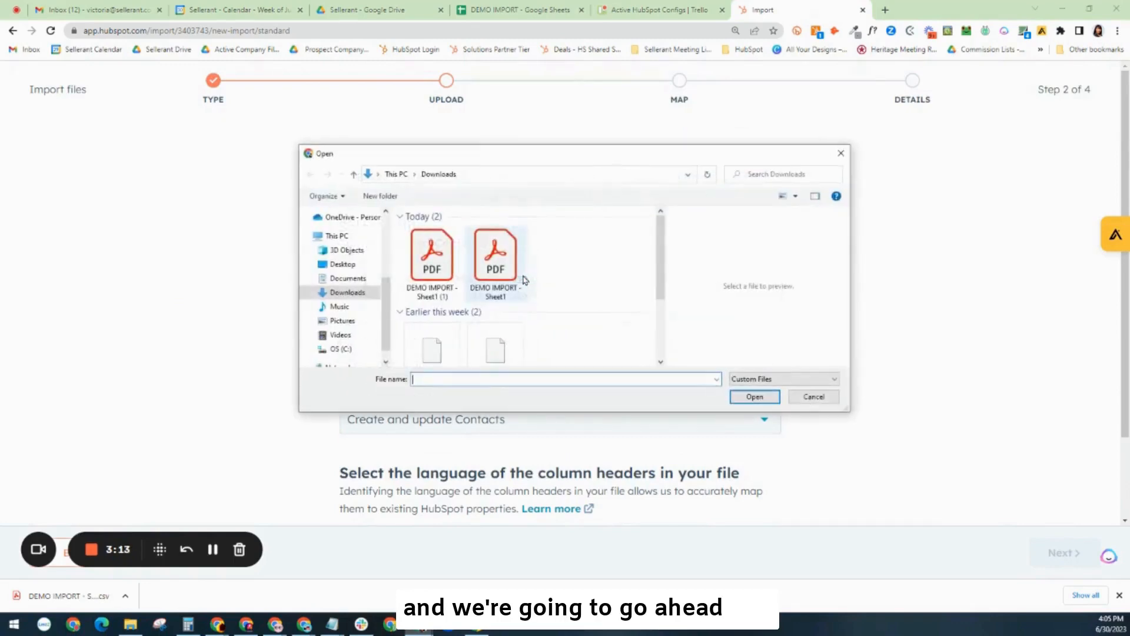
pyautogui.doubleClick(432, 259)
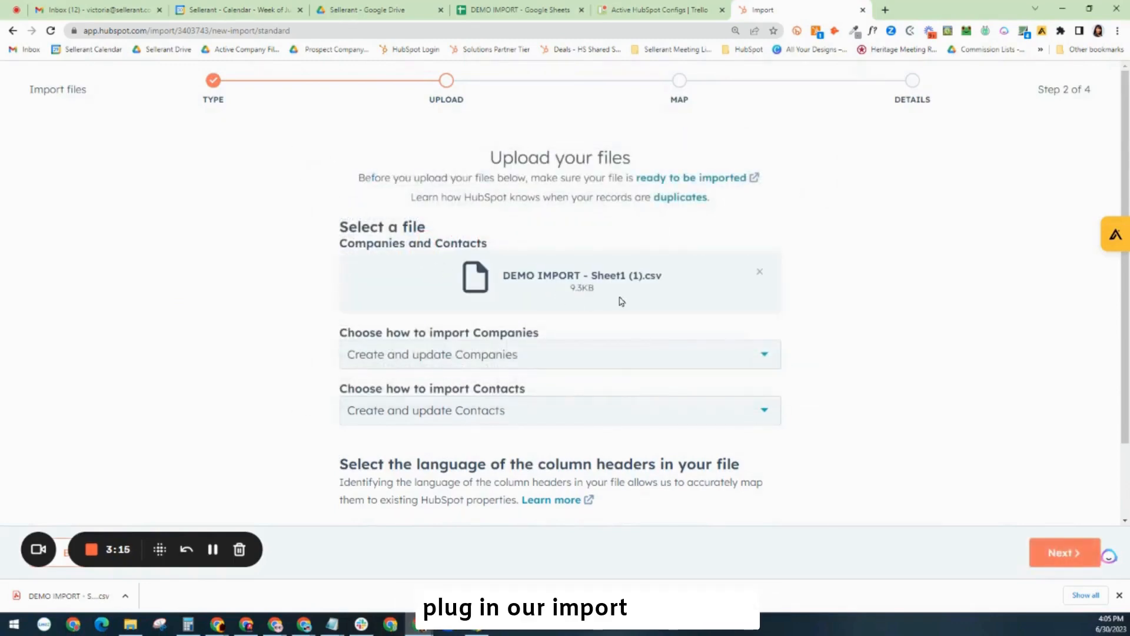
pyautogui.scroll(-1, 623, 301)
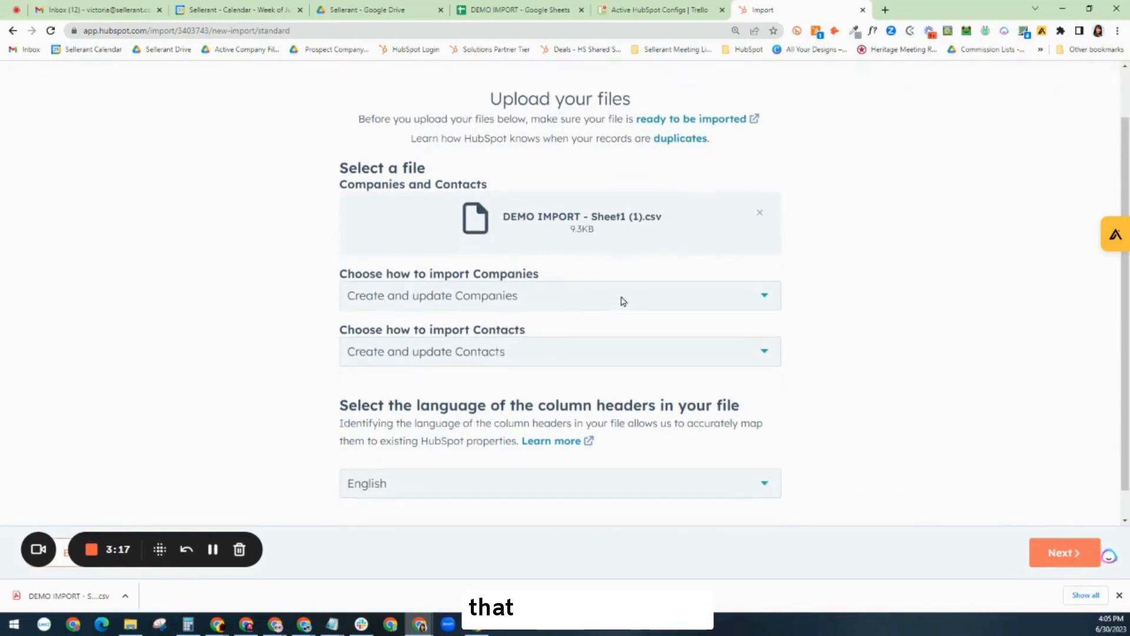
pyautogui.scroll(-1, 624, 301)
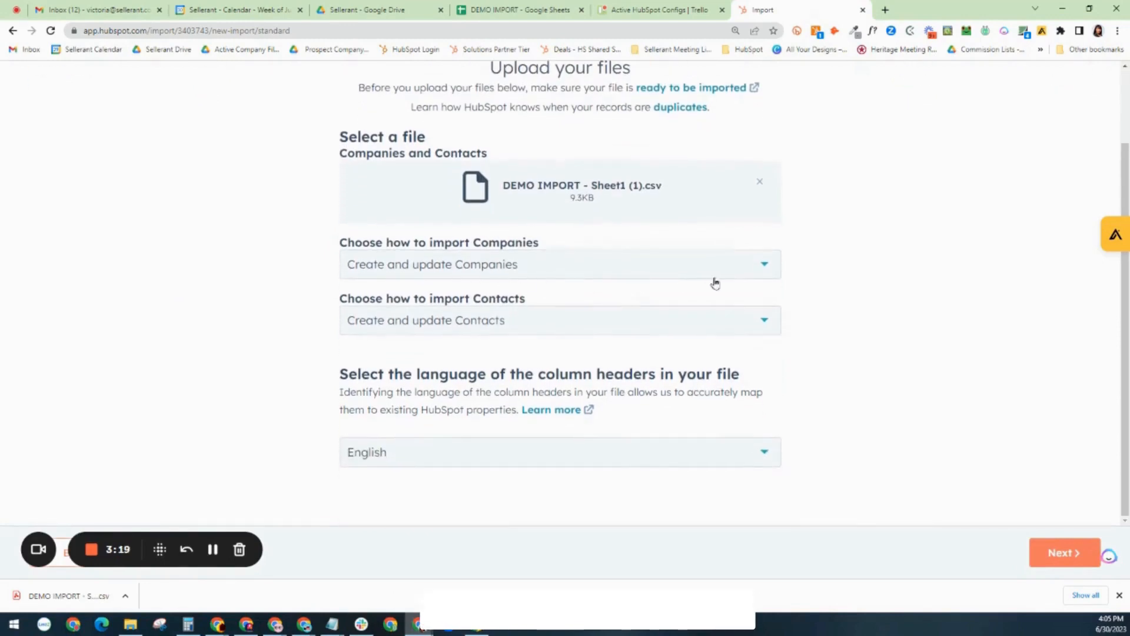
pyautogui.moveTo(591, 330)
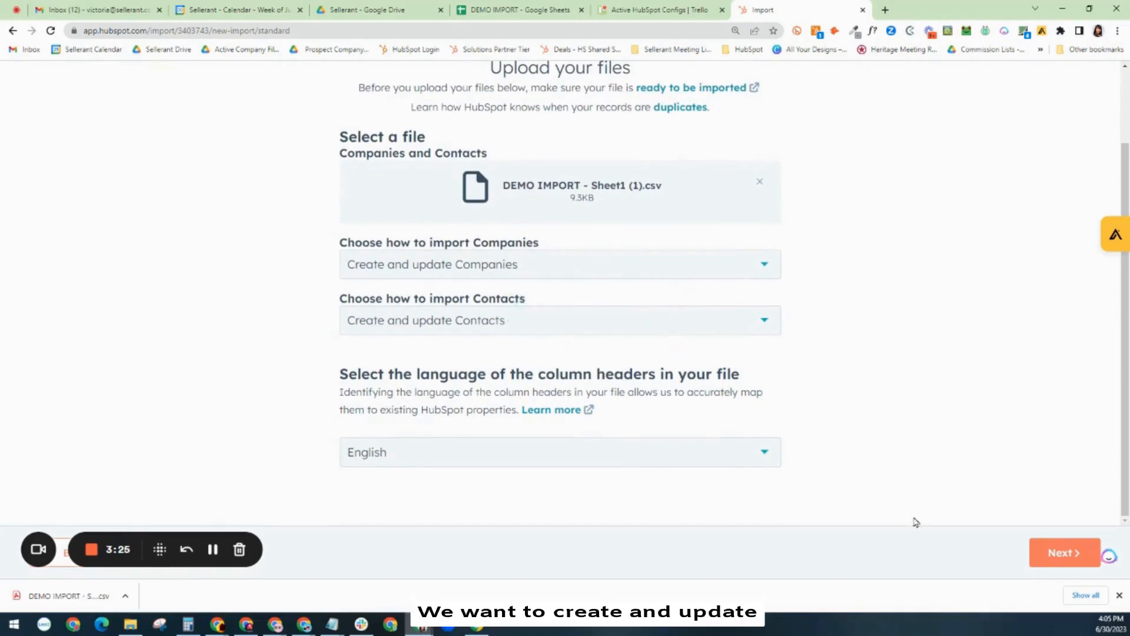
pyautogui.click(1060, 559)
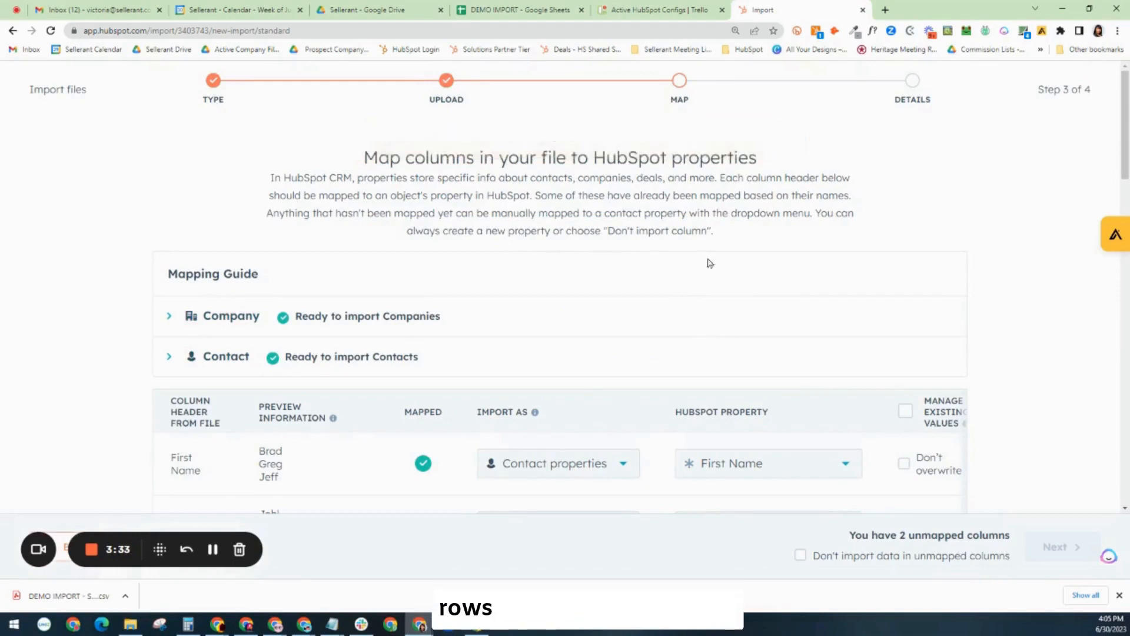
# - Review how the file's columns map to HubSpot properties and inspect the import error details for the Lead Source column
pyautogui.scroll(-3, 761, 309)
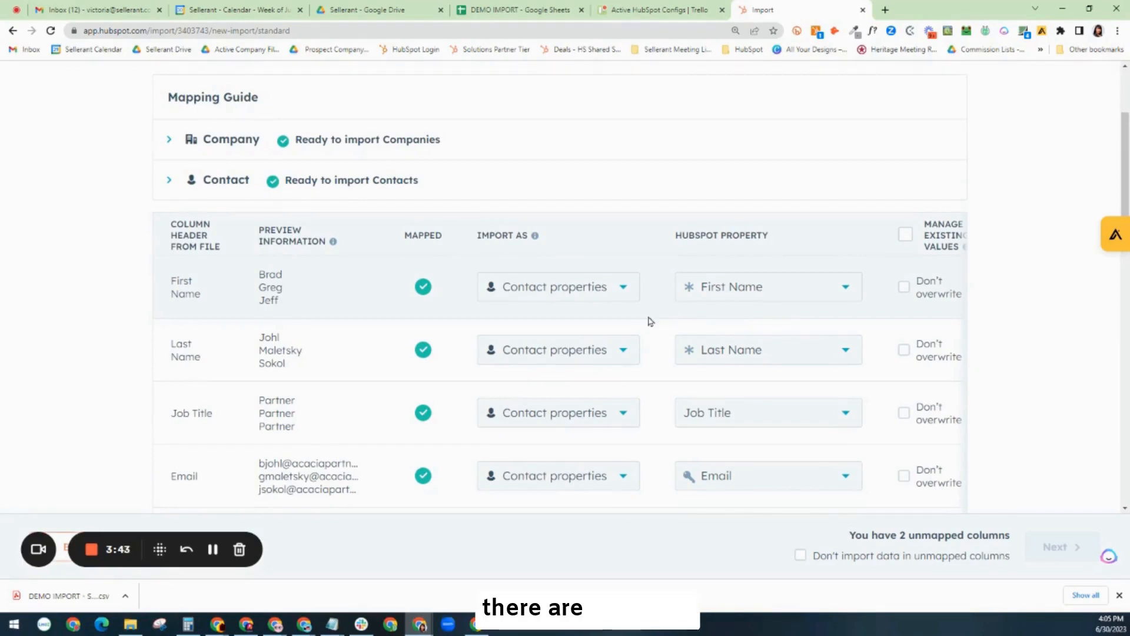
pyautogui.scroll(-1, 650, 321)
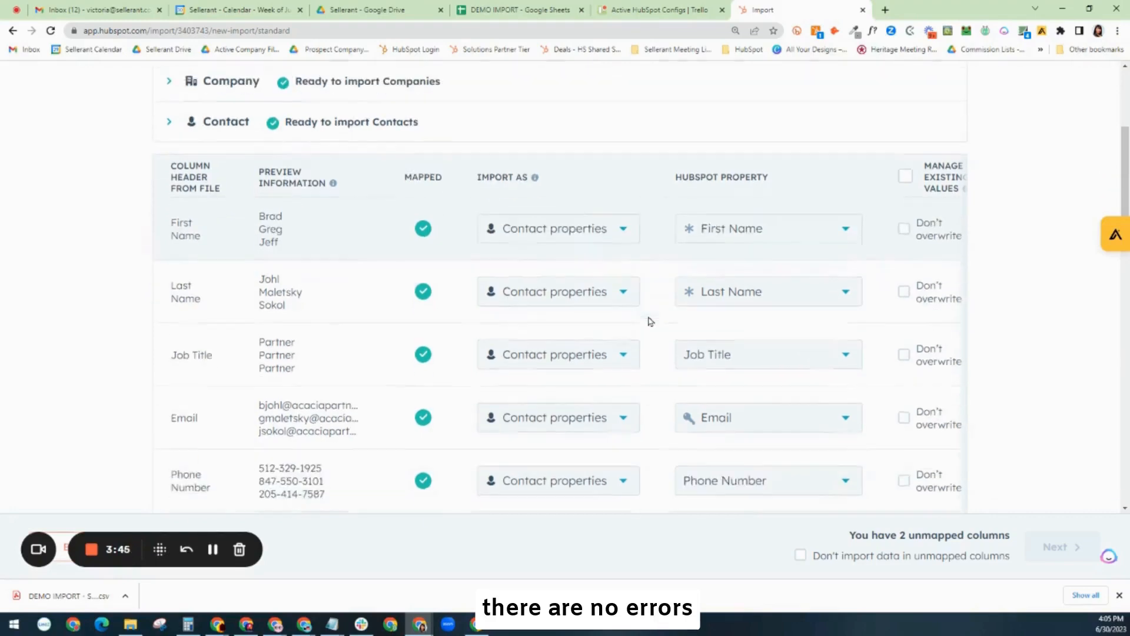
pyautogui.scroll(1, 650, 321)
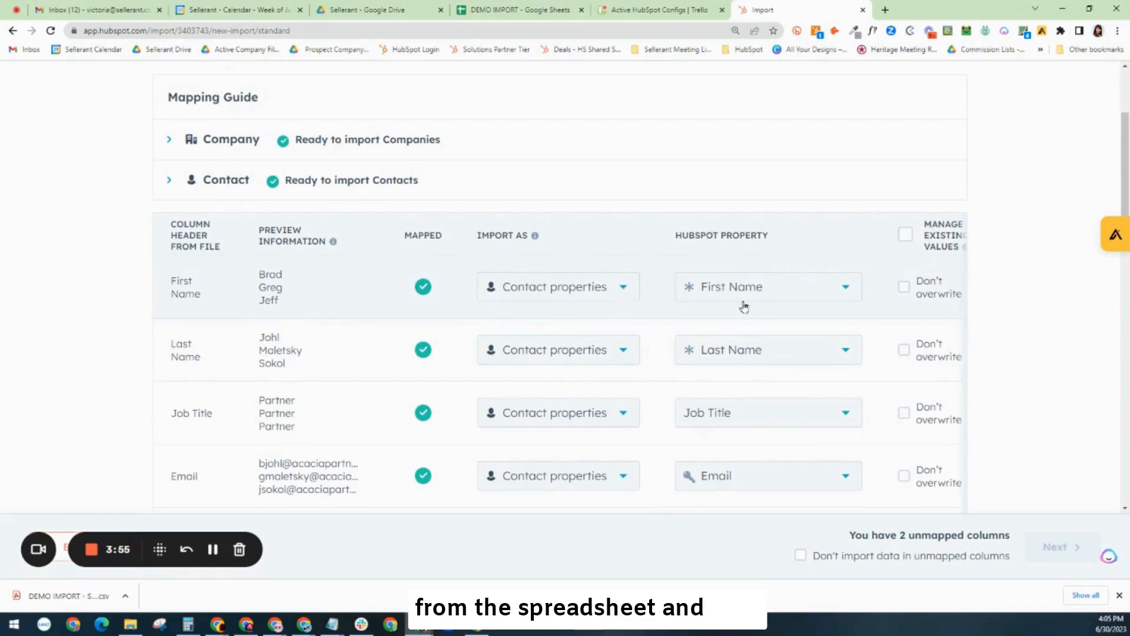
pyautogui.moveTo(754, 306)
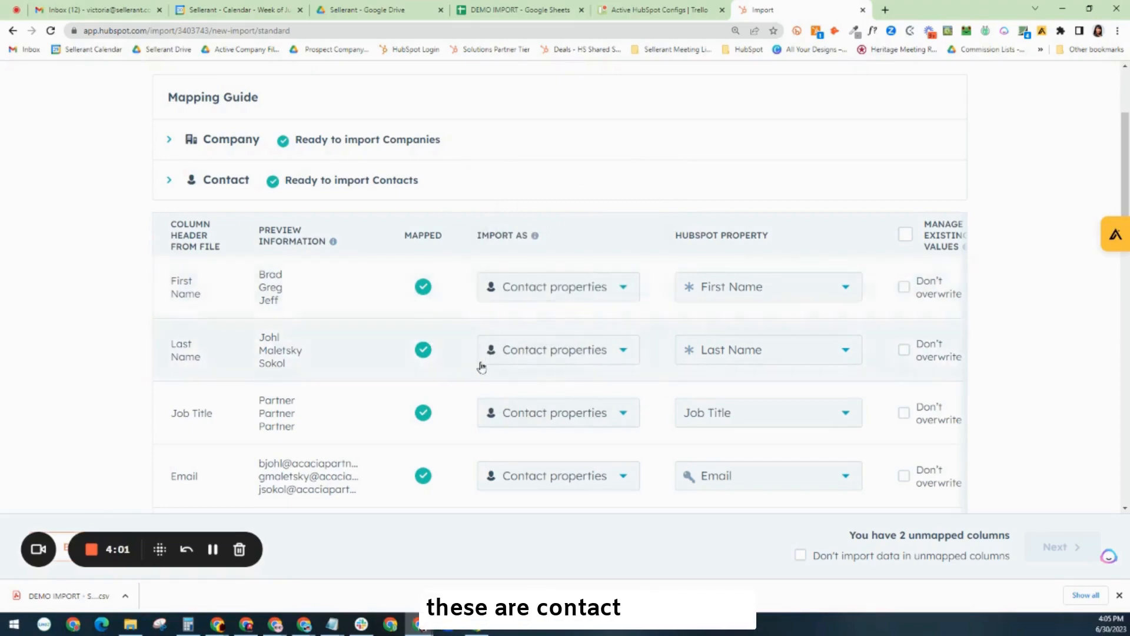
pyautogui.scroll(-3, 480, 365)
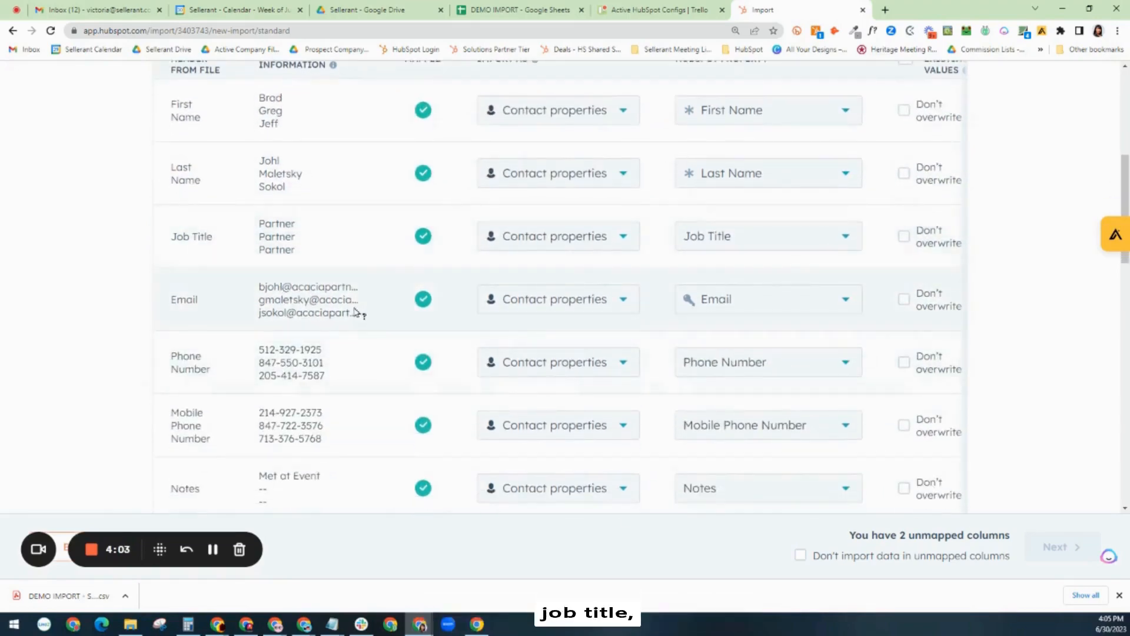
pyautogui.scroll(-4, 358, 312)
pyautogui.scroll(-5, 358, 314)
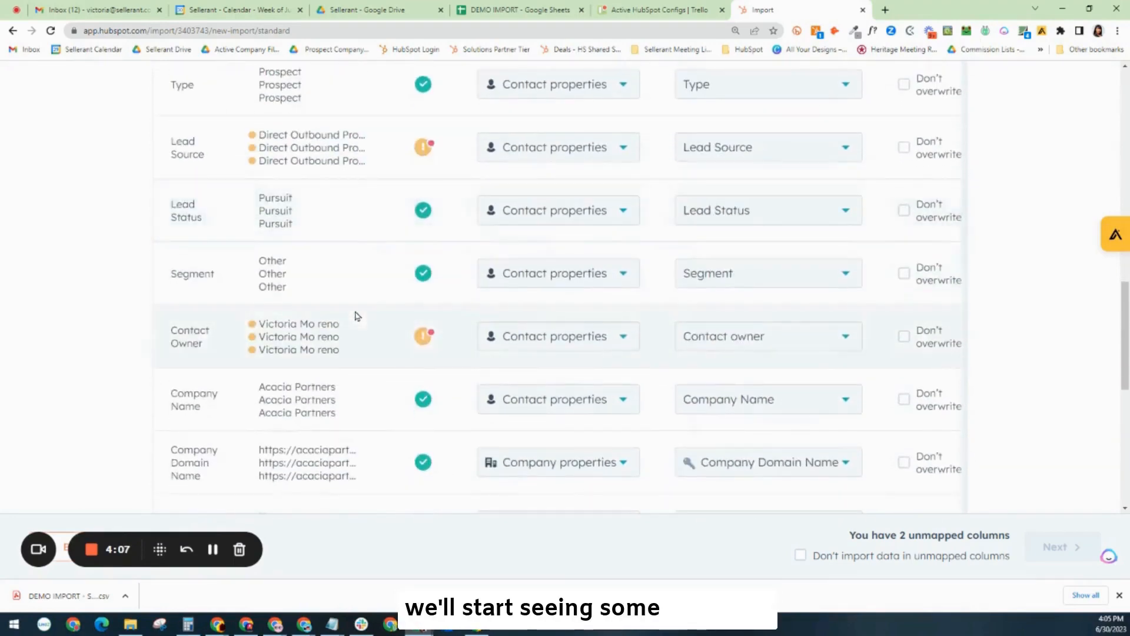
pyautogui.scroll(-2, 412, 339)
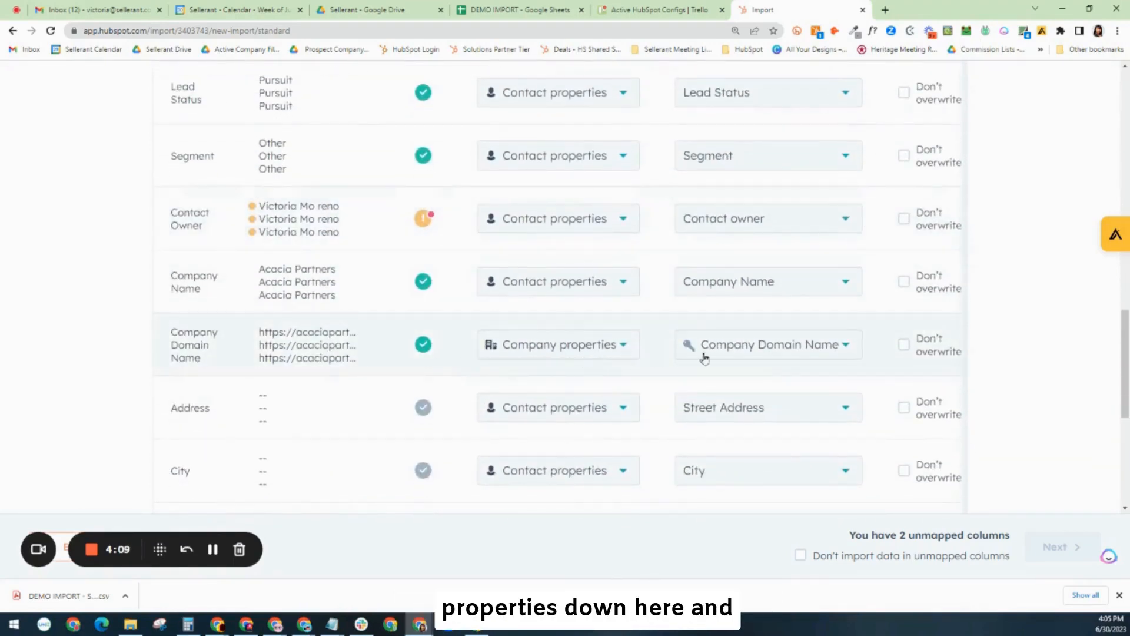
pyautogui.scroll(7, 331, 293)
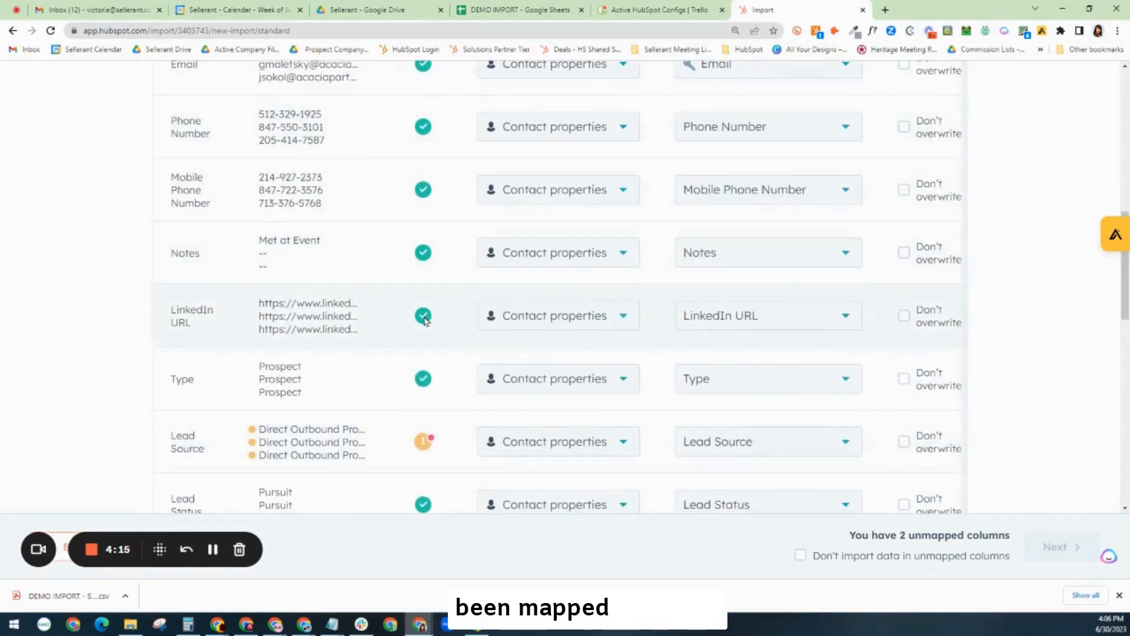
pyautogui.scroll(-2, 424, 320)
pyautogui.moveTo(430, 327)
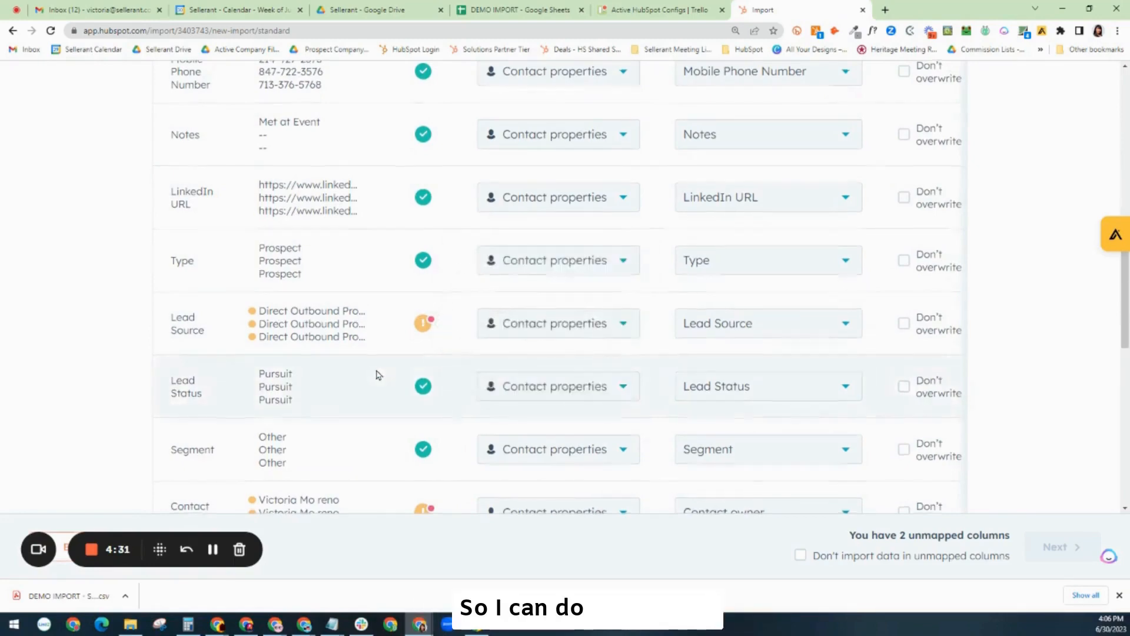
pyautogui.scroll(-1, 374, 449)
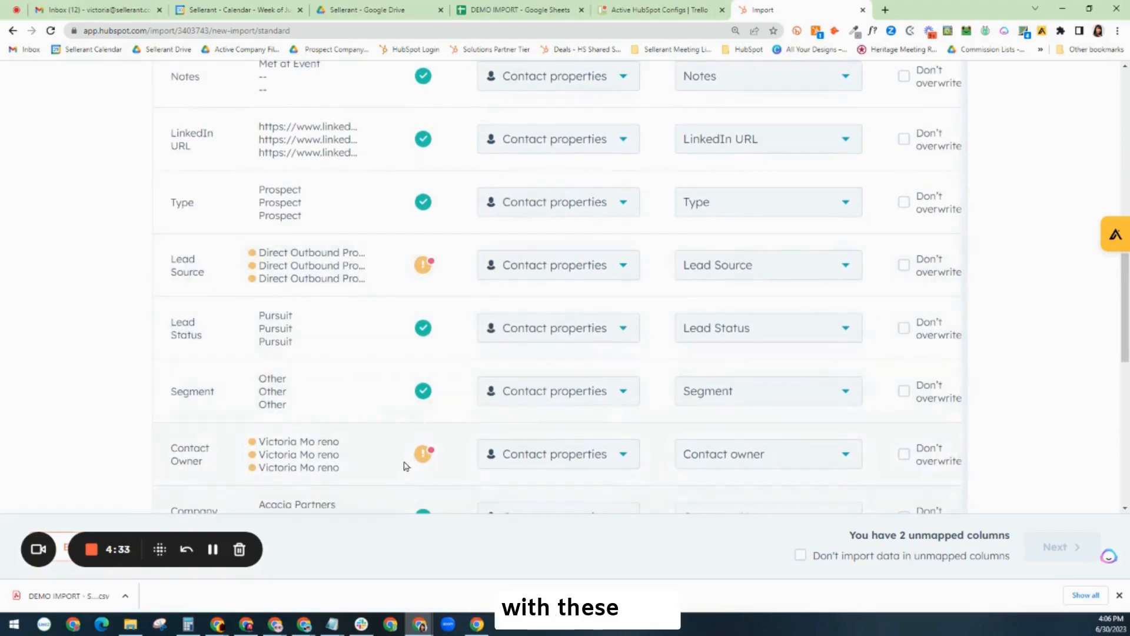
pyautogui.moveTo(427, 274)
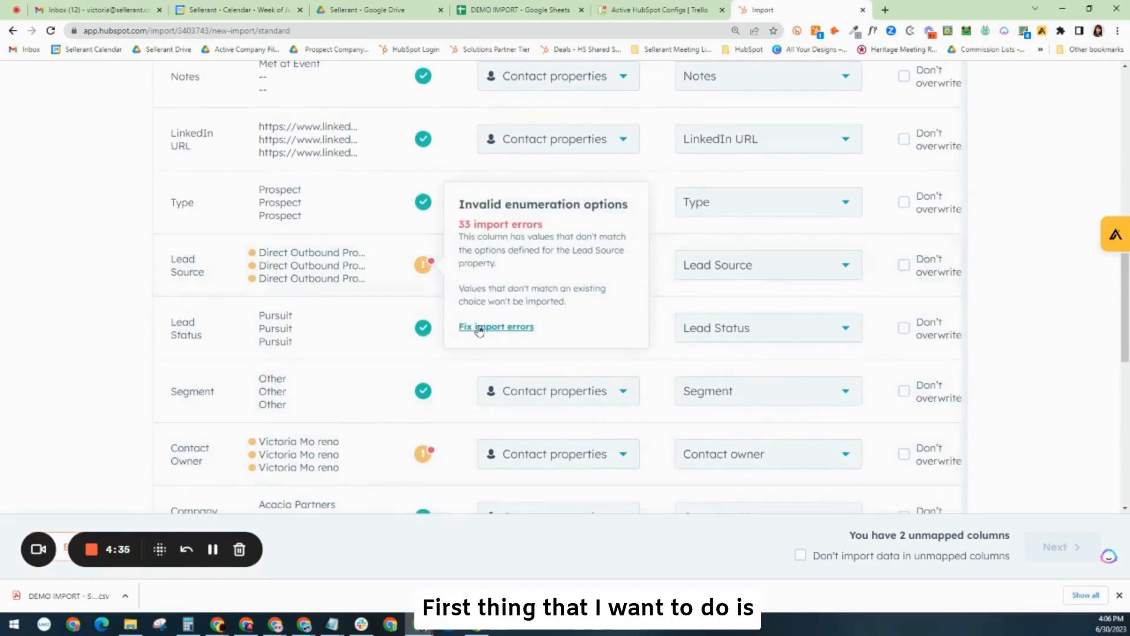
# - Open the Lead Source import error's fix details and compare its missing option with the options defined in the Lead Source property
pyautogui.click(478, 328)
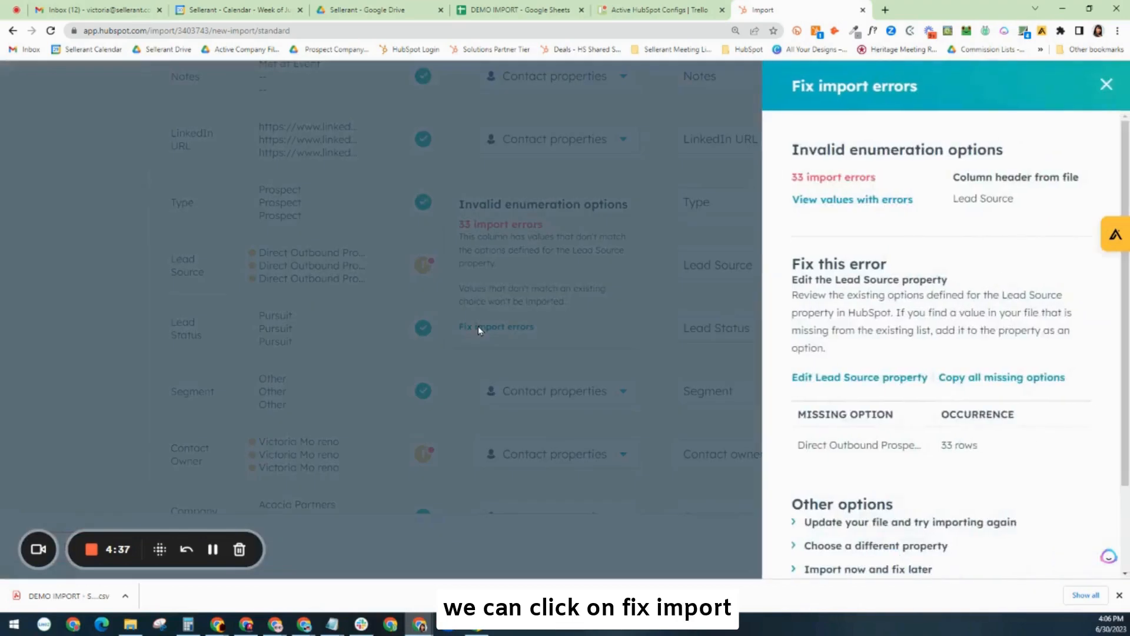
pyautogui.scroll(-2, 861, 393)
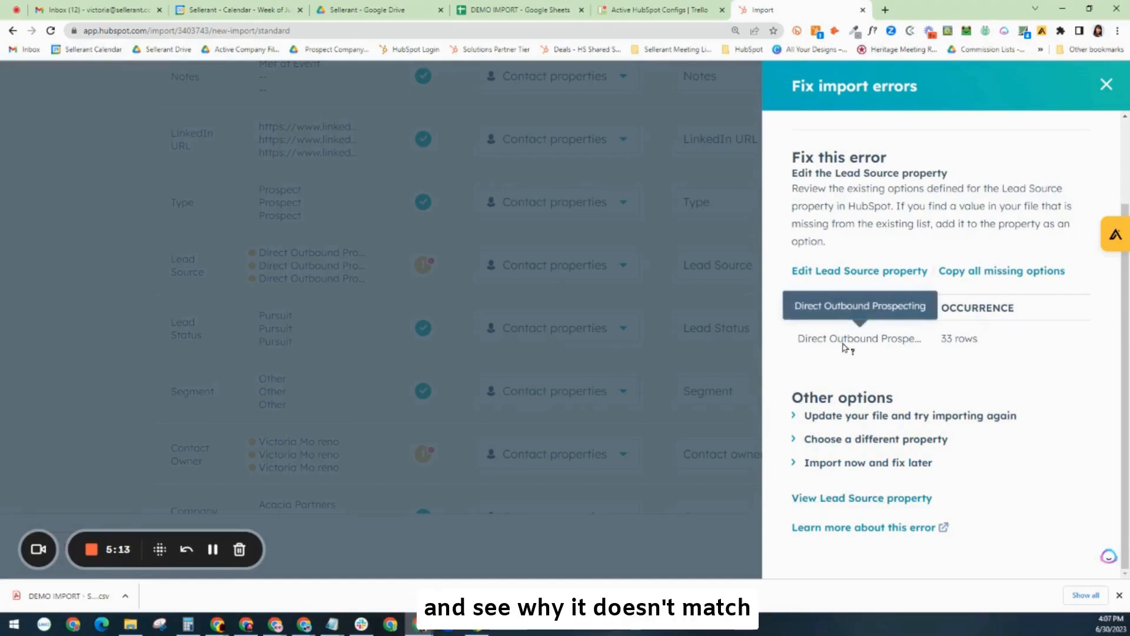
pyautogui.click(833, 501)
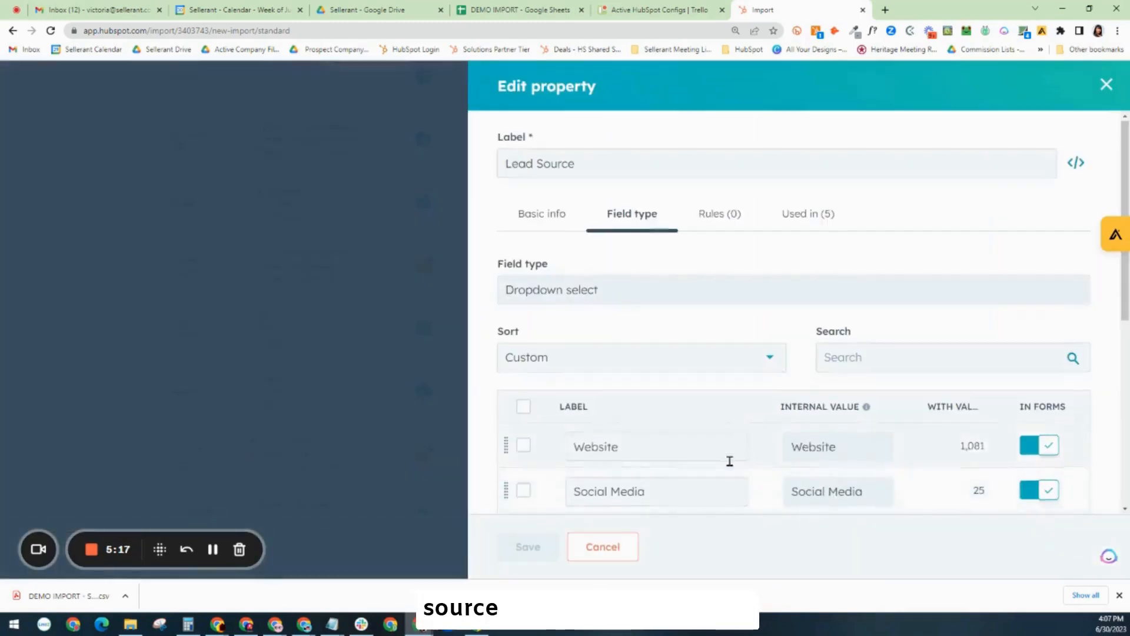
pyautogui.scroll(-3, 729, 461)
pyautogui.scroll(-3, 729, 461)
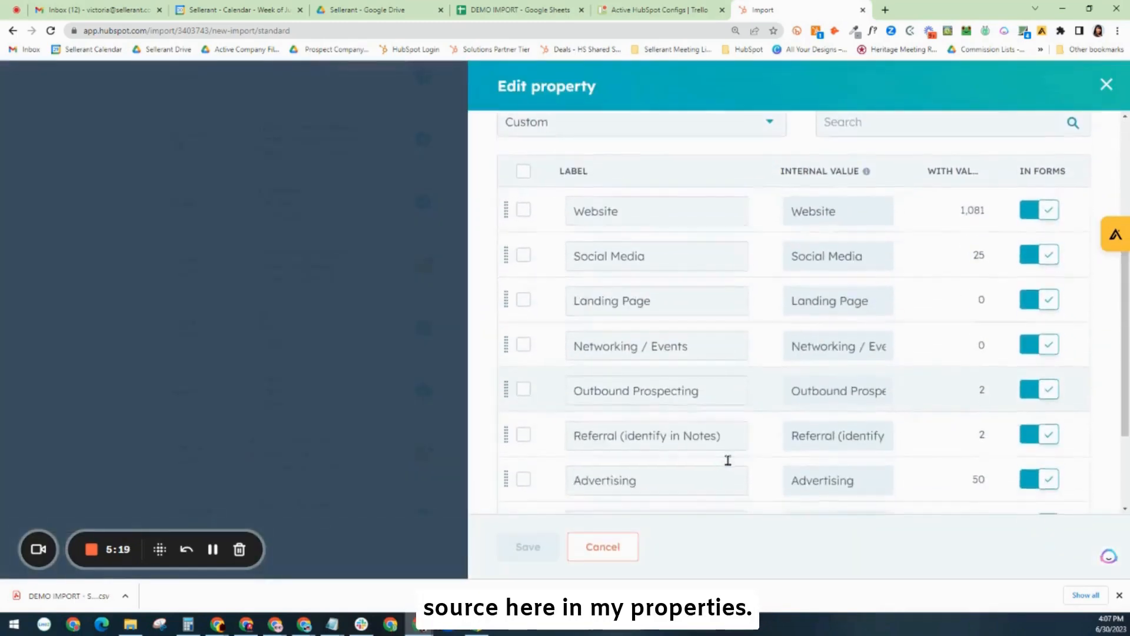
pyautogui.scroll(1, 626, 348)
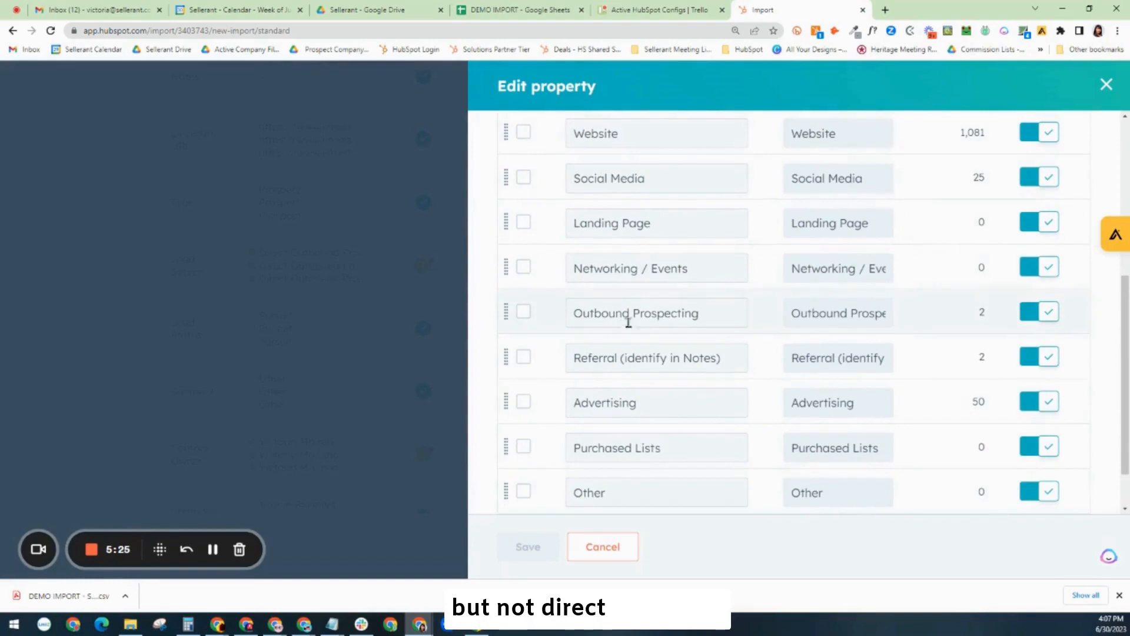
pyautogui.click(1108, 89)
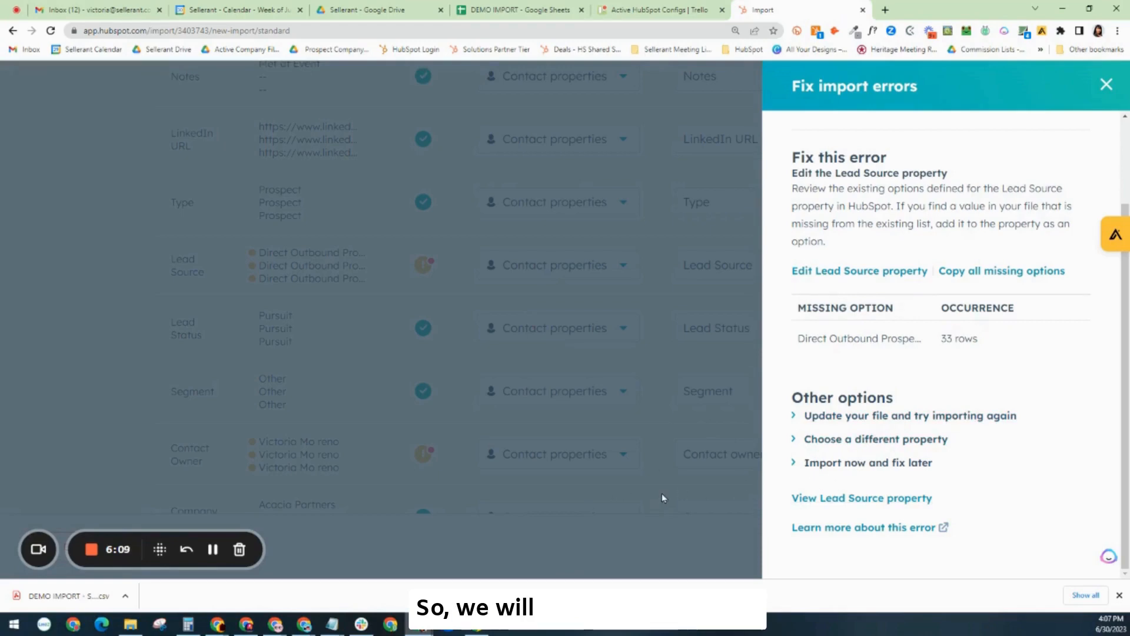
pyautogui.scroll(2, 1110, 94)
pyautogui.click(1108, 89)
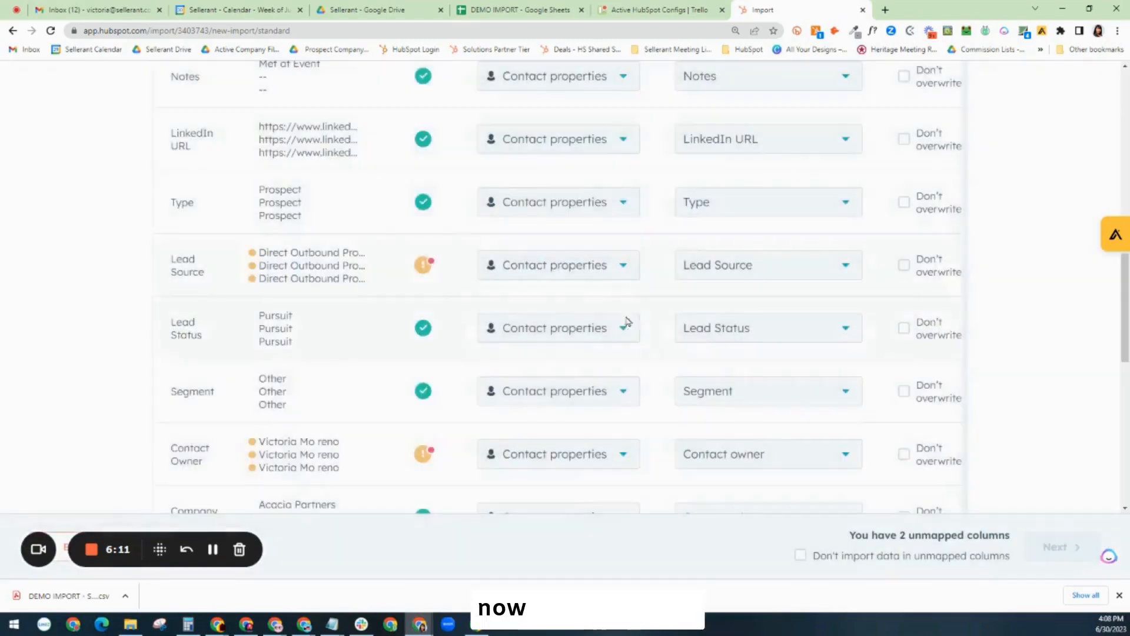
# - Open the fix details for the Contact Owner column's import errors and examine the rows whose values have errors
pyautogui.scroll(-2, 530, 336)
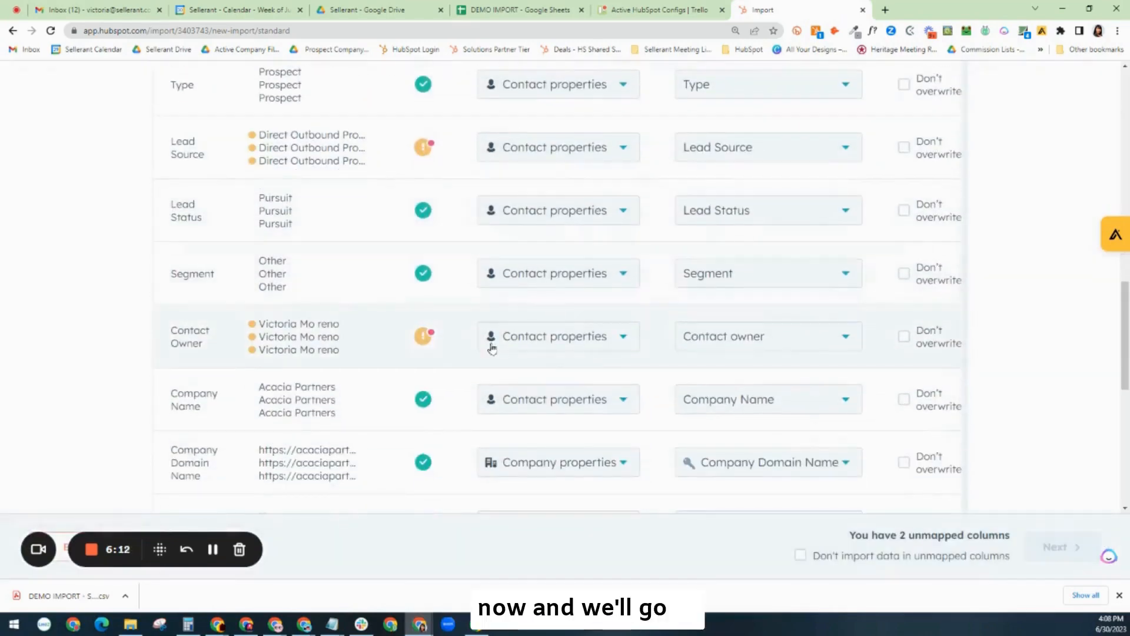
pyautogui.click(424, 336)
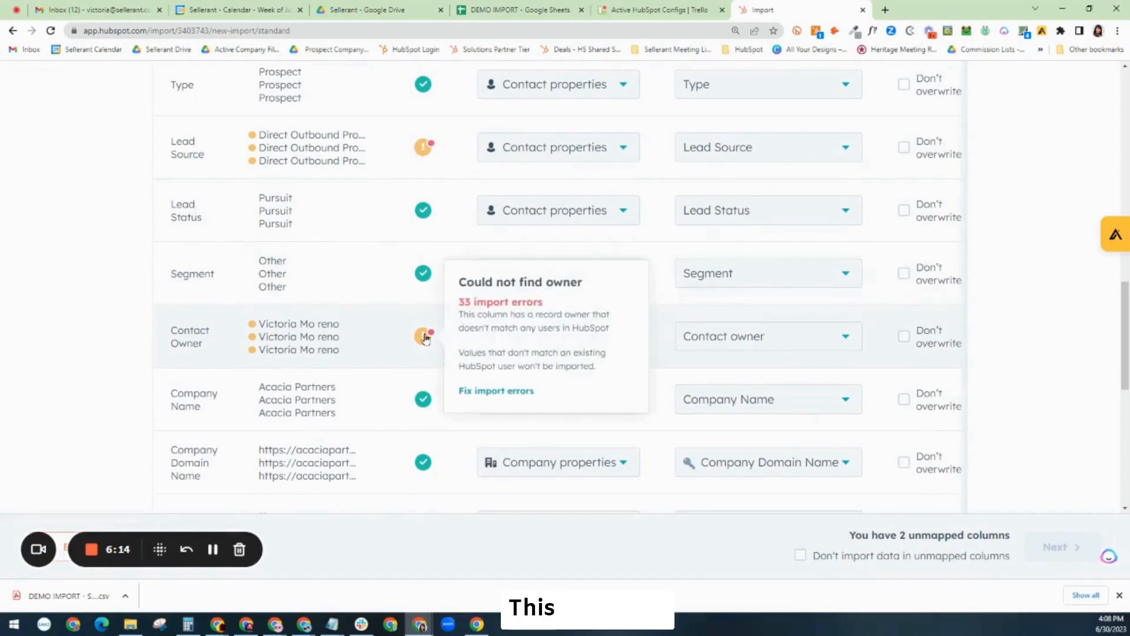
pyautogui.click(495, 395)
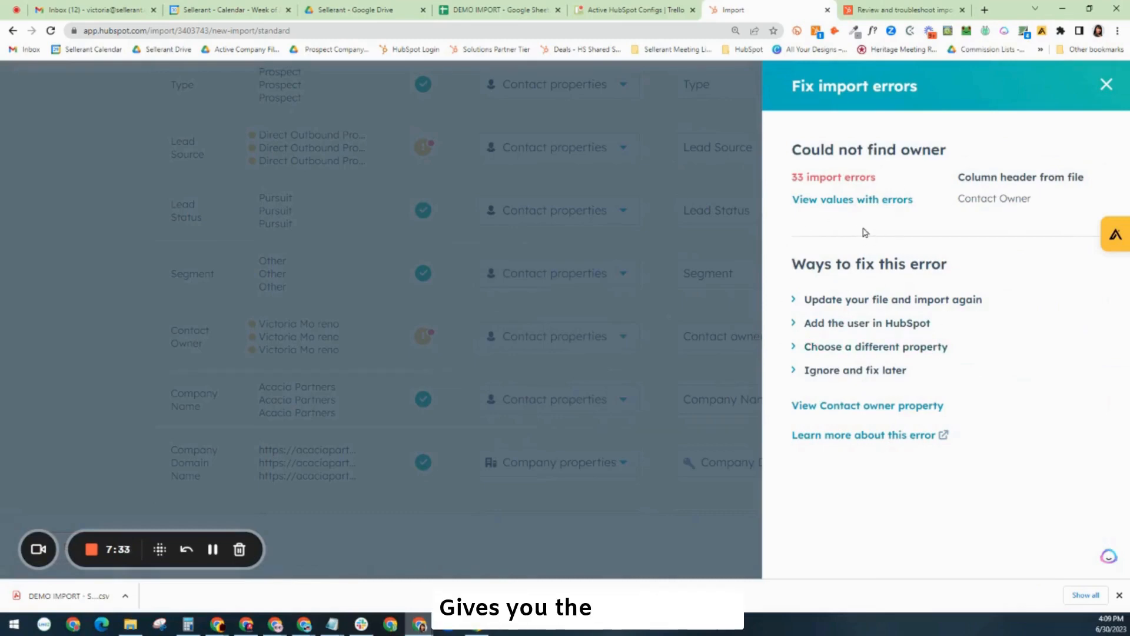
pyautogui.click(846, 202)
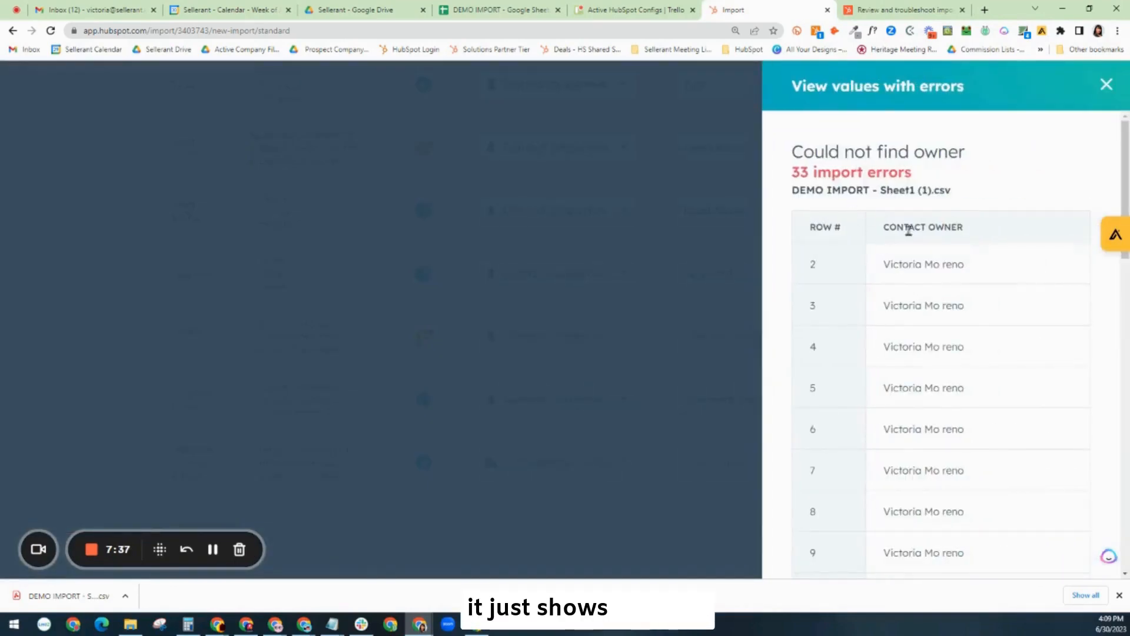
pyautogui.scroll(-3, 918, 299)
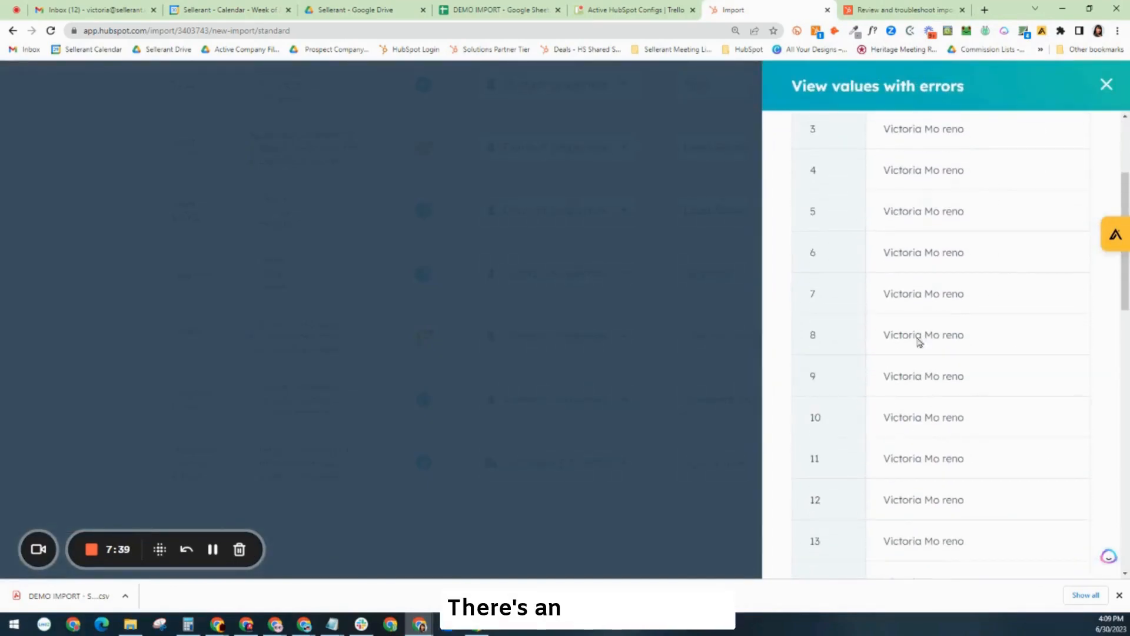
pyautogui.scroll(-1, 921, 498)
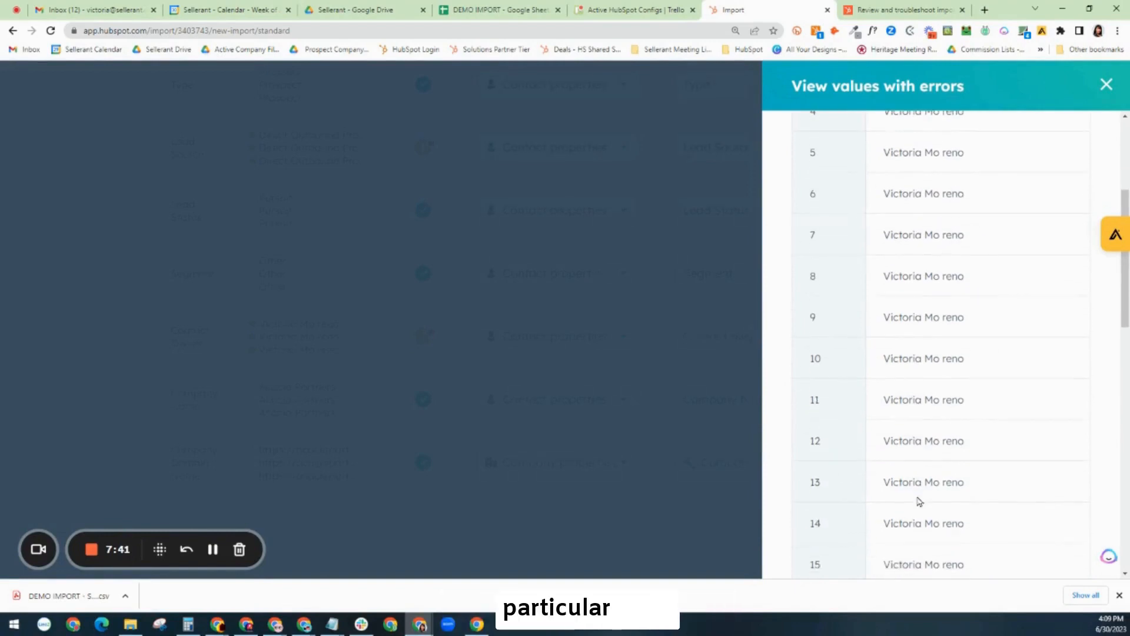
pyautogui.scroll(4, 917, 494)
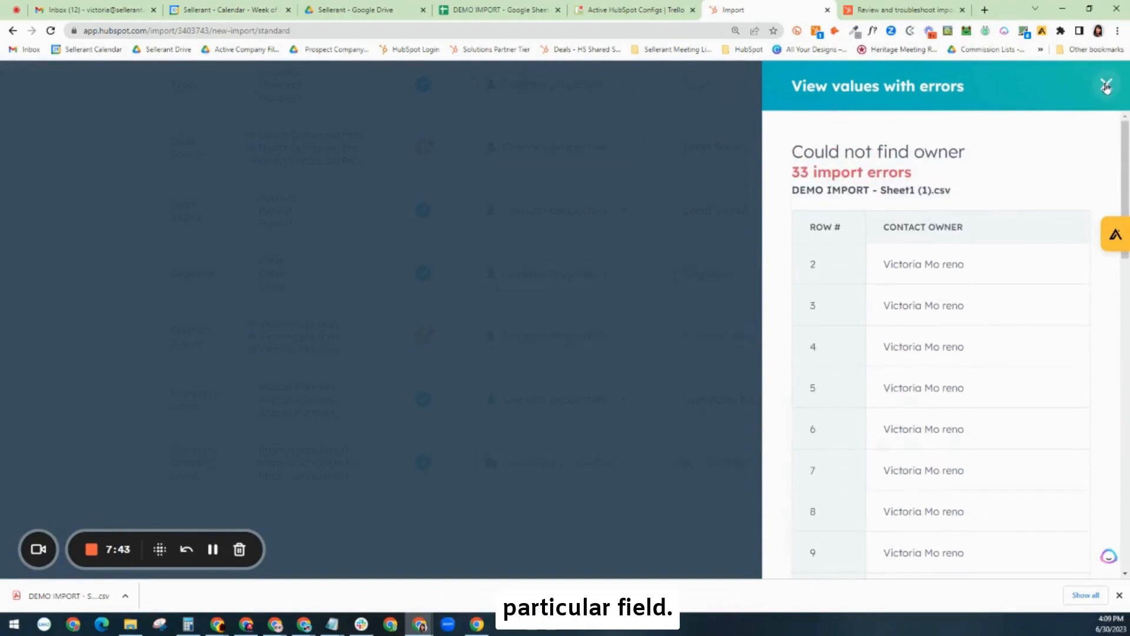
pyautogui.click(1107, 87)
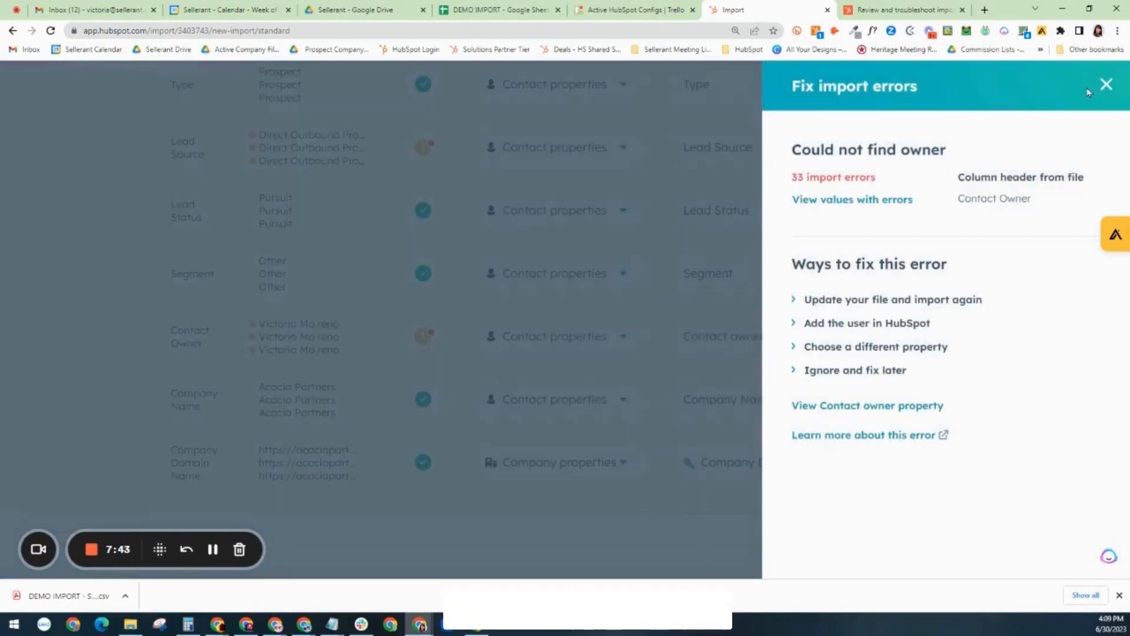
# - Examine the HubSpot users available in the Contact owner property, and return to the column mapping
pyautogui.click(889, 406)
pyautogui.scroll(-4, 835, 398)
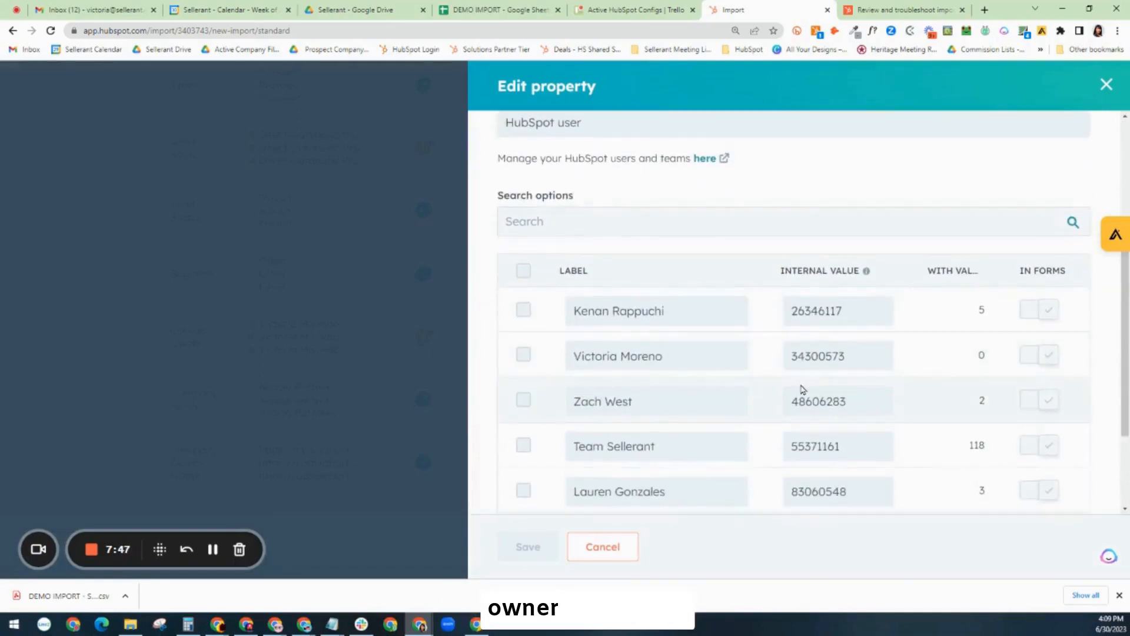
pyautogui.scroll(-1, 803, 389)
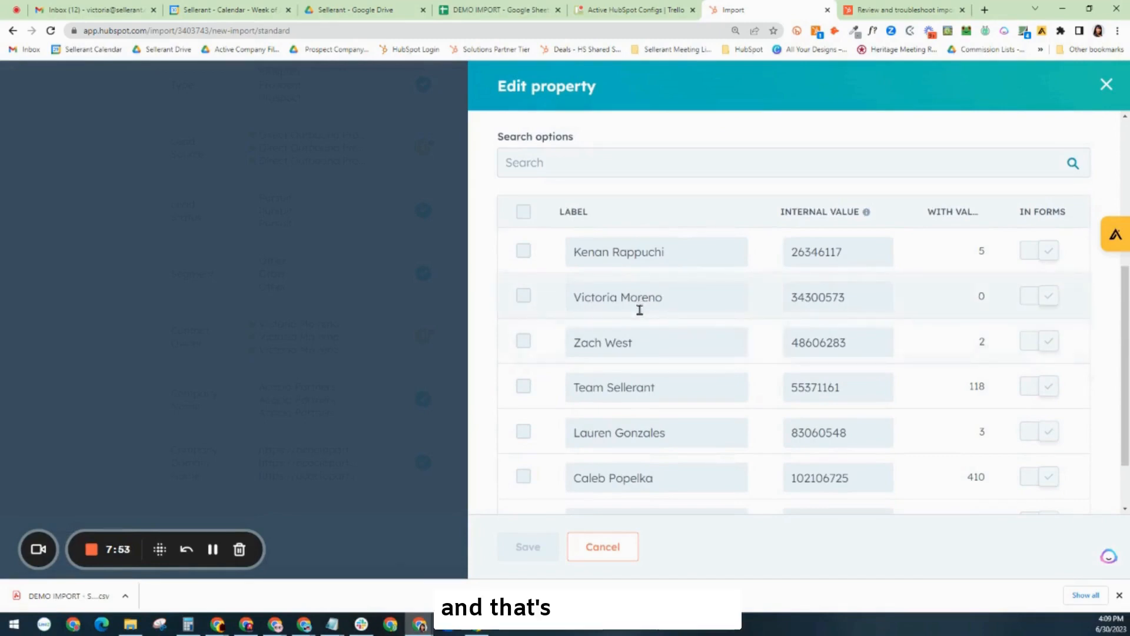
pyautogui.click(1107, 86)
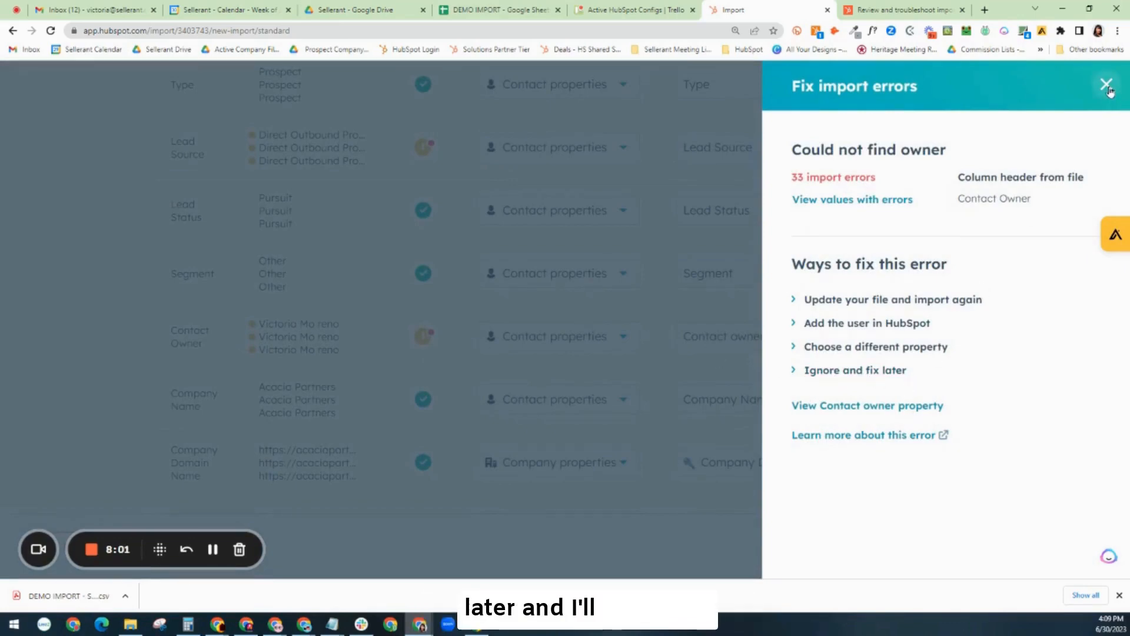
pyautogui.click(1106, 84)
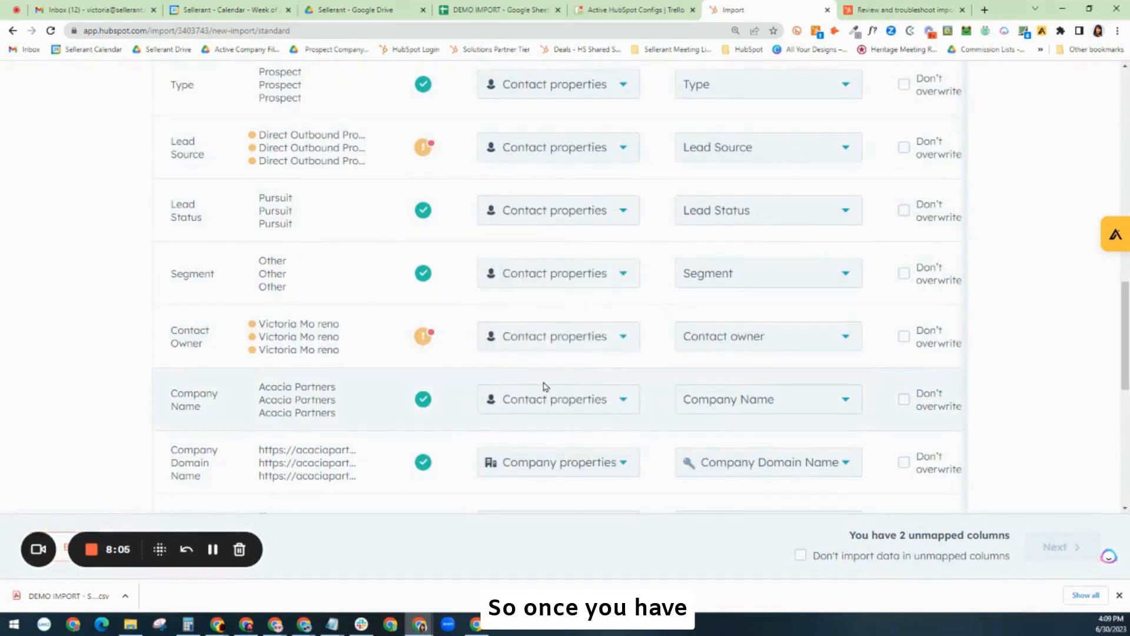
# - Review the mapping status of the file's columns, including the empty address columns and the unmapped Test and Color Code columns
pyautogui.scroll(1, 543, 386)
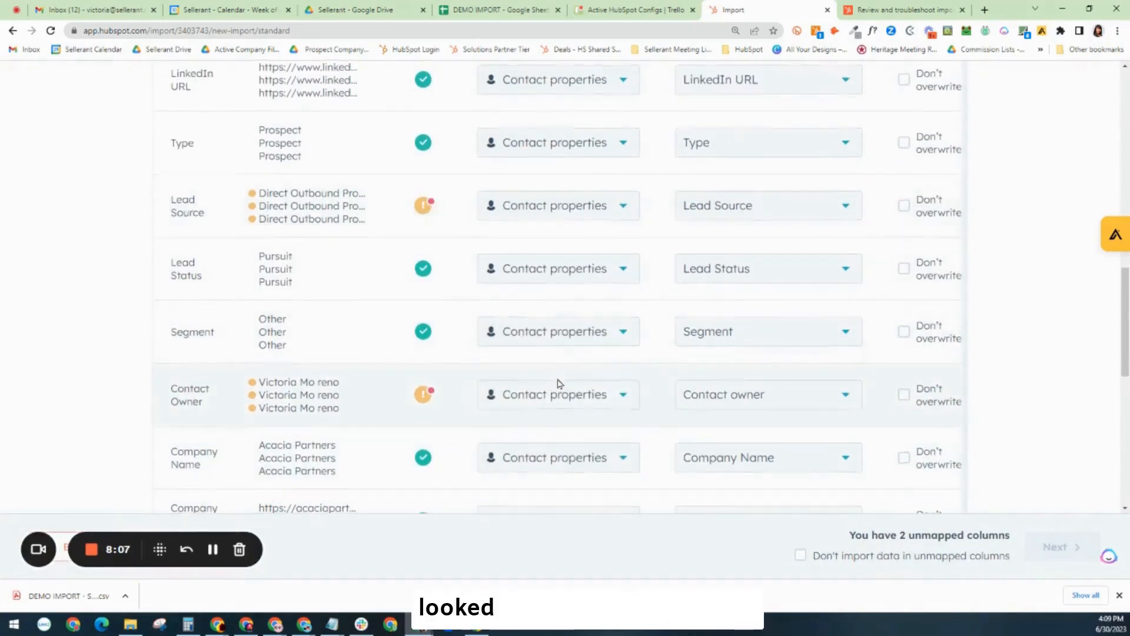
pyautogui.scroll(-1, 559, 384)
pyautogui.scroll(-8, 501, 433)
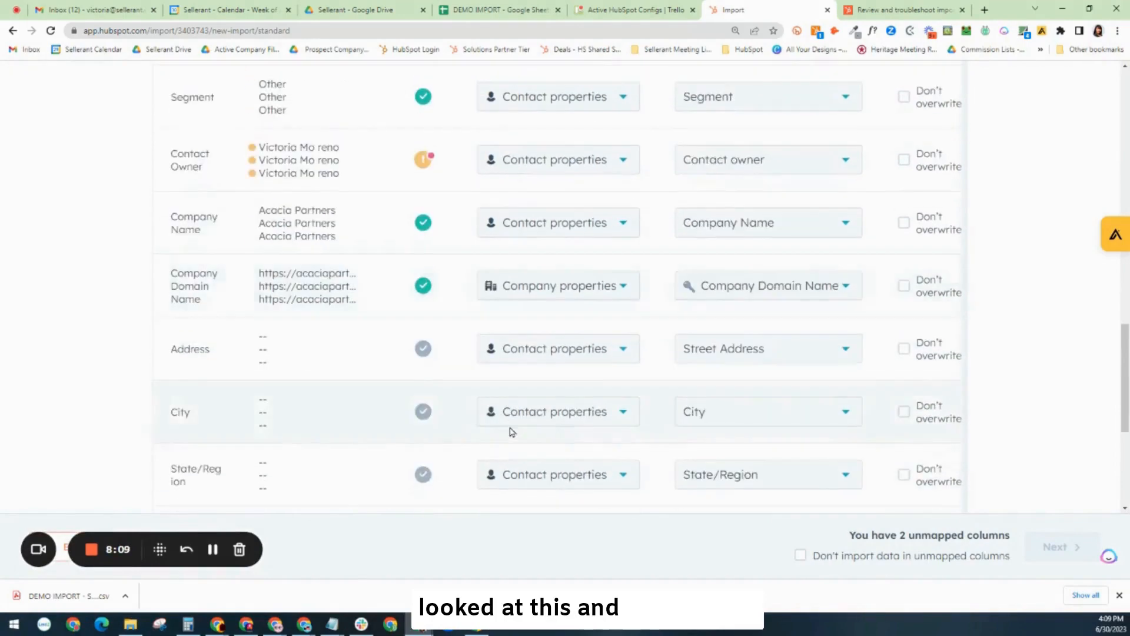
pyautogui.scroll(15, 516, 430)
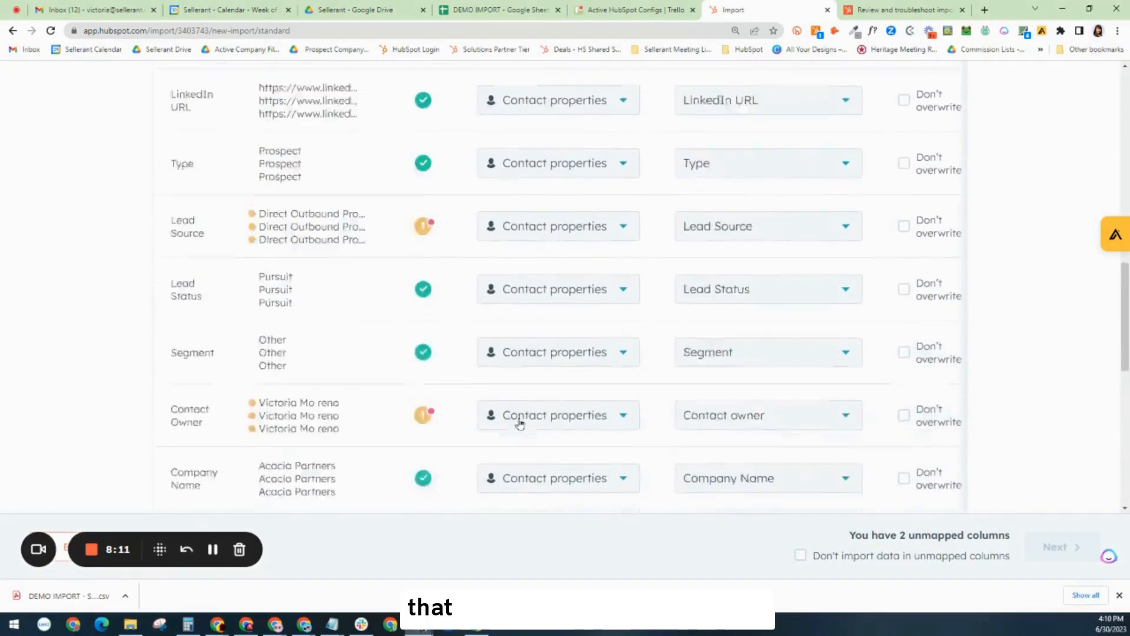
pyautogui.scroll(-4, 522, 412)
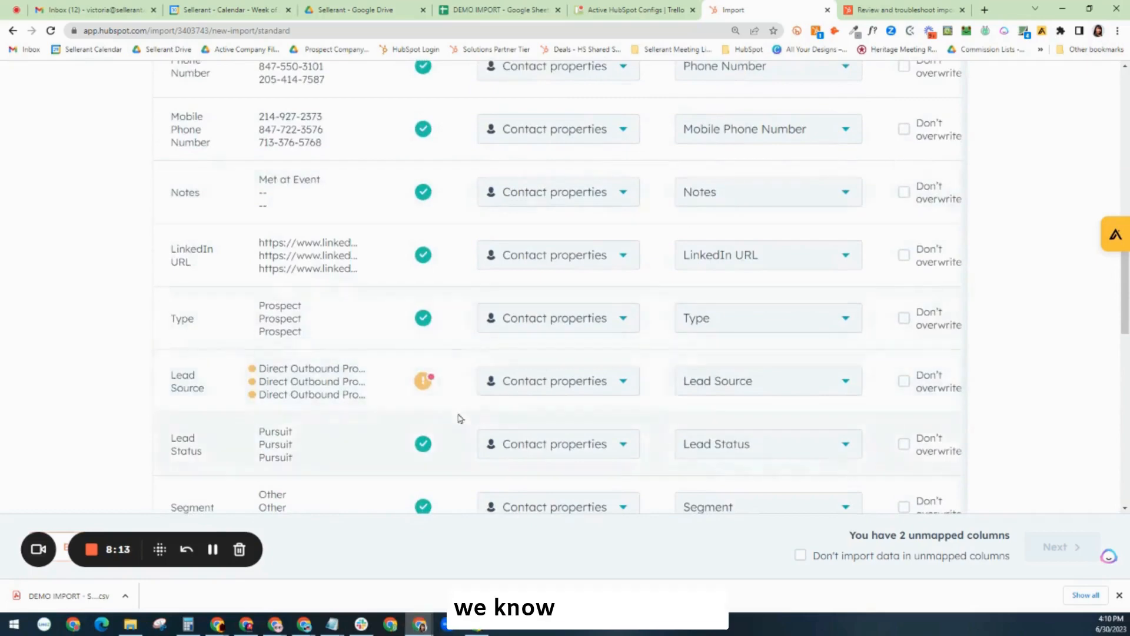
pyautogui.scroll(-5, 471, 406)
pyautogui.scroll(-6, 487, 382)
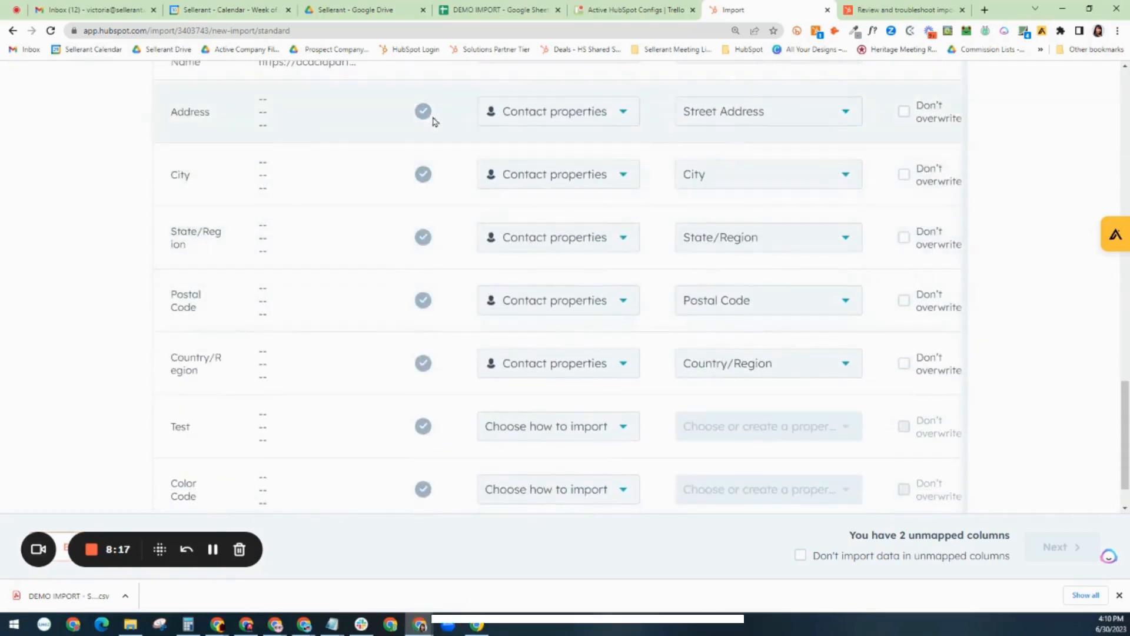
pyautogui.moveTo(423, 490)
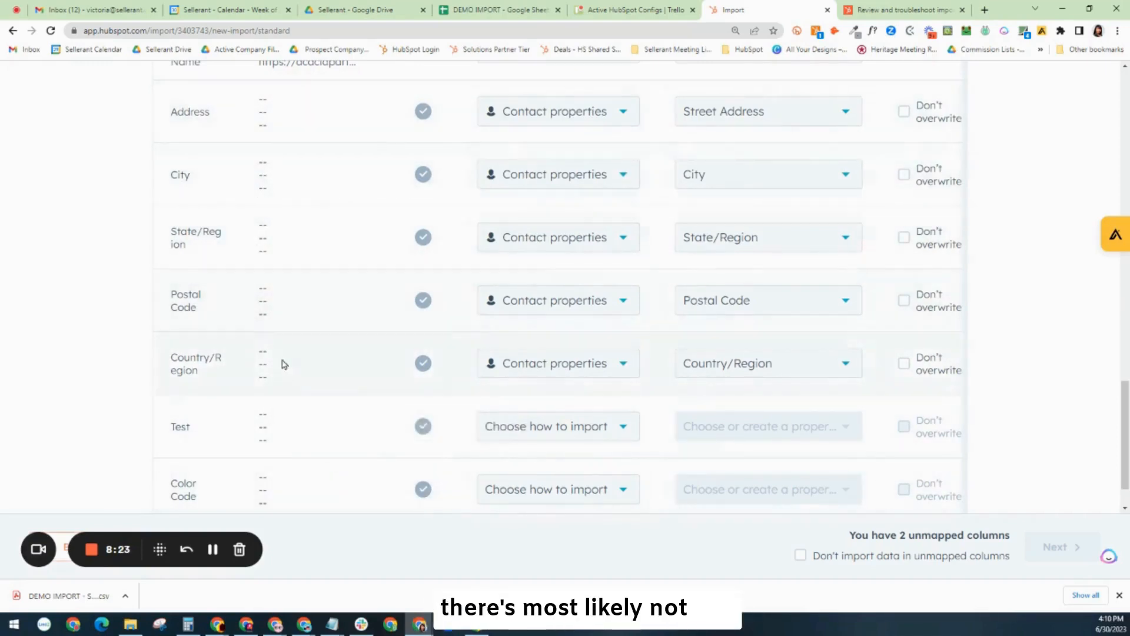
# - Exclude the Test and Color Code columns from the import with the Don't import column option
pyautogui.scroll(-1, 290, 401)
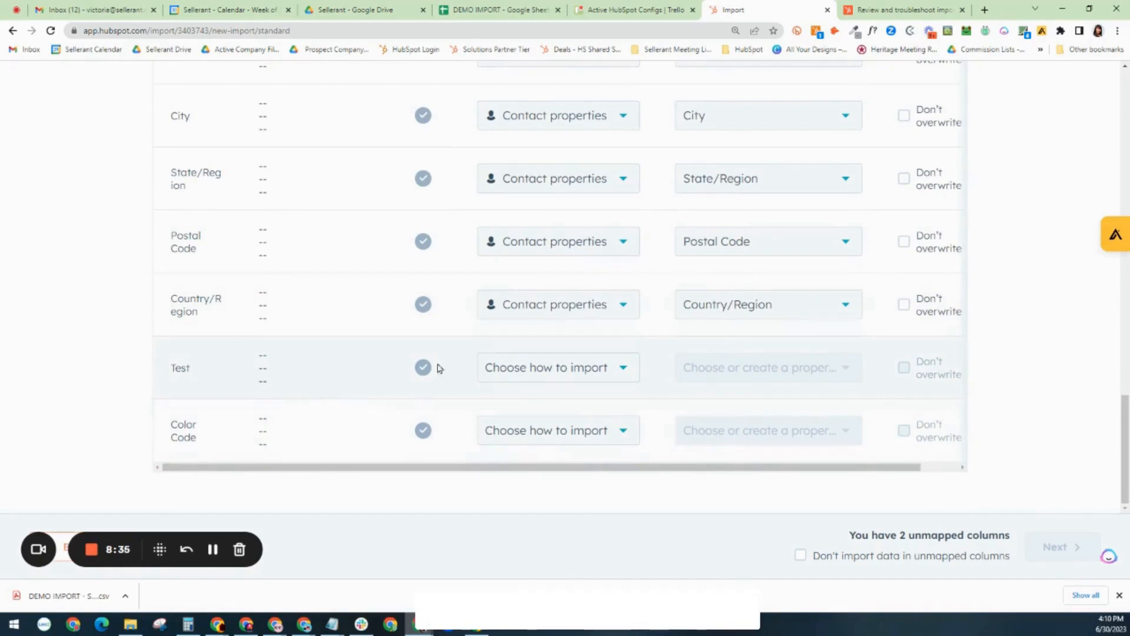
pyautogui.click(621, 373)
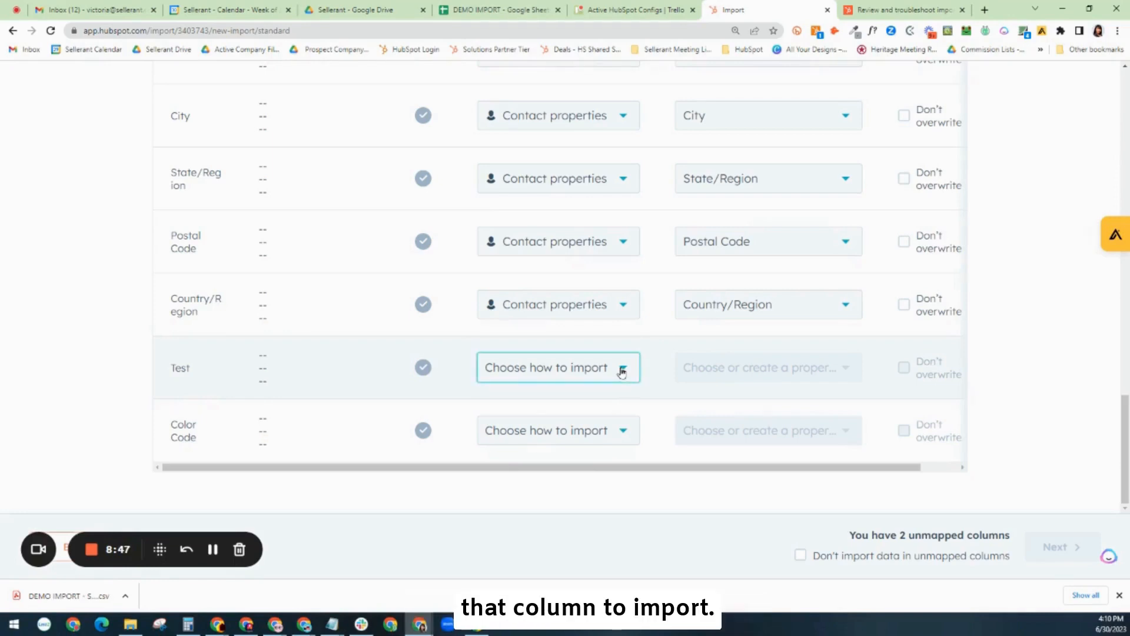
pyautogui.scroll(-5, 600, 465)
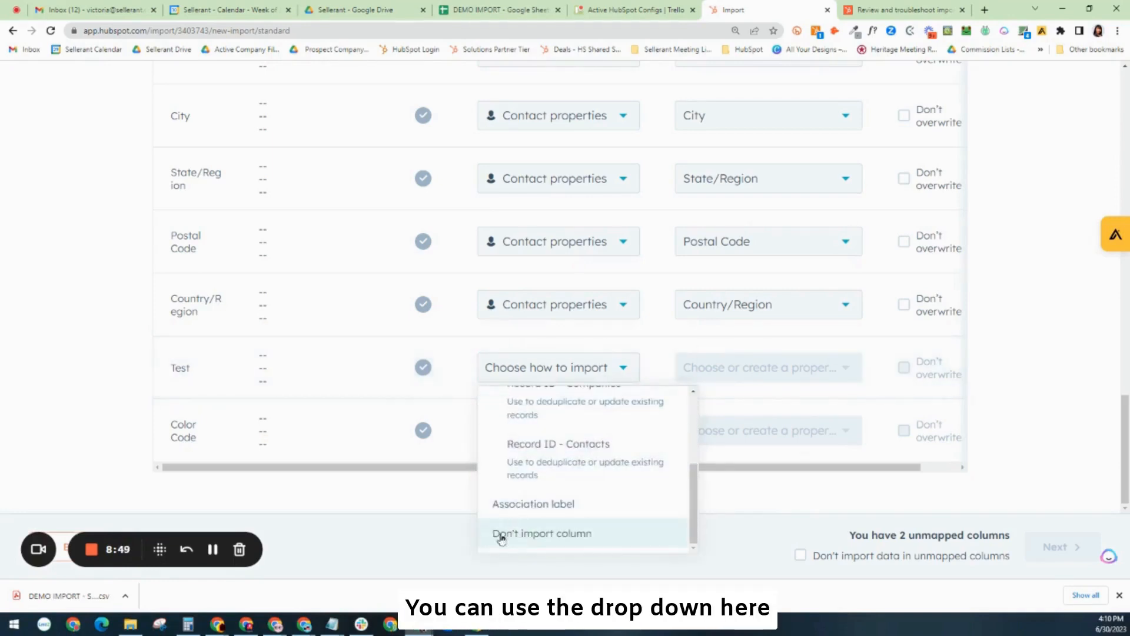
pyautogui.click(533, 536)
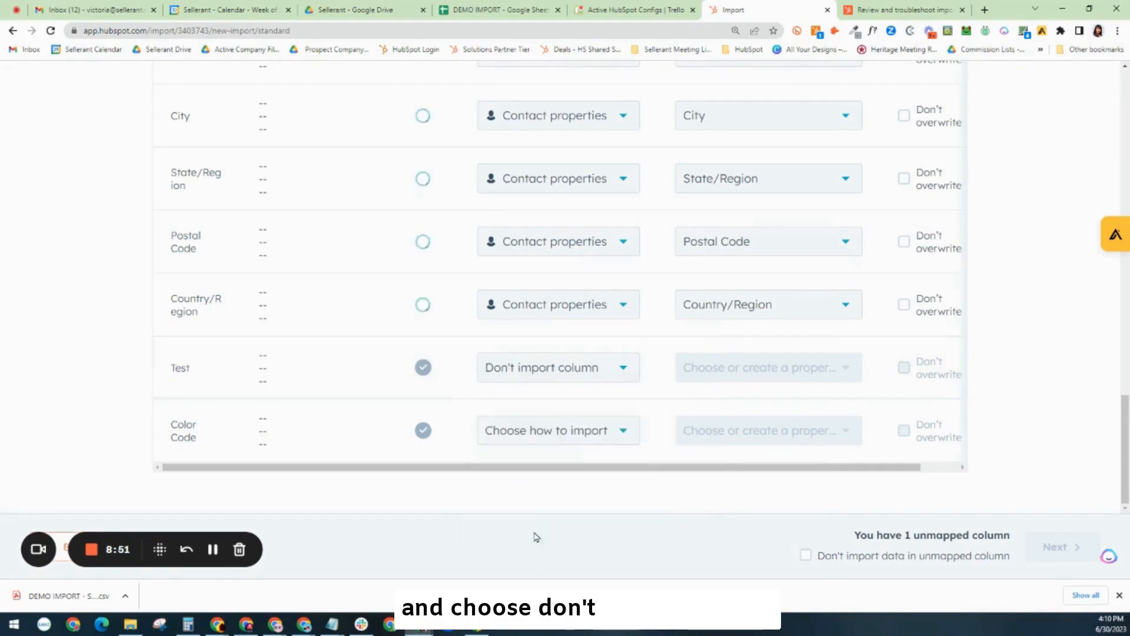
pyautogui.click(625, 434)
pyautogui.scroll(-3, 514, 333)
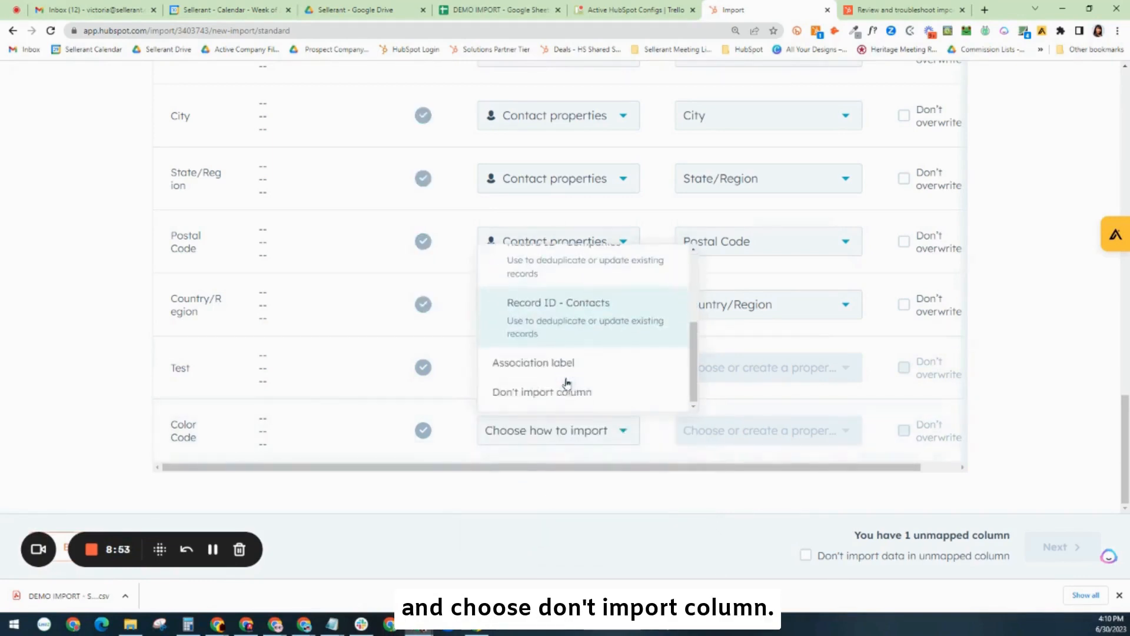
pyautogui.click(530, 396)
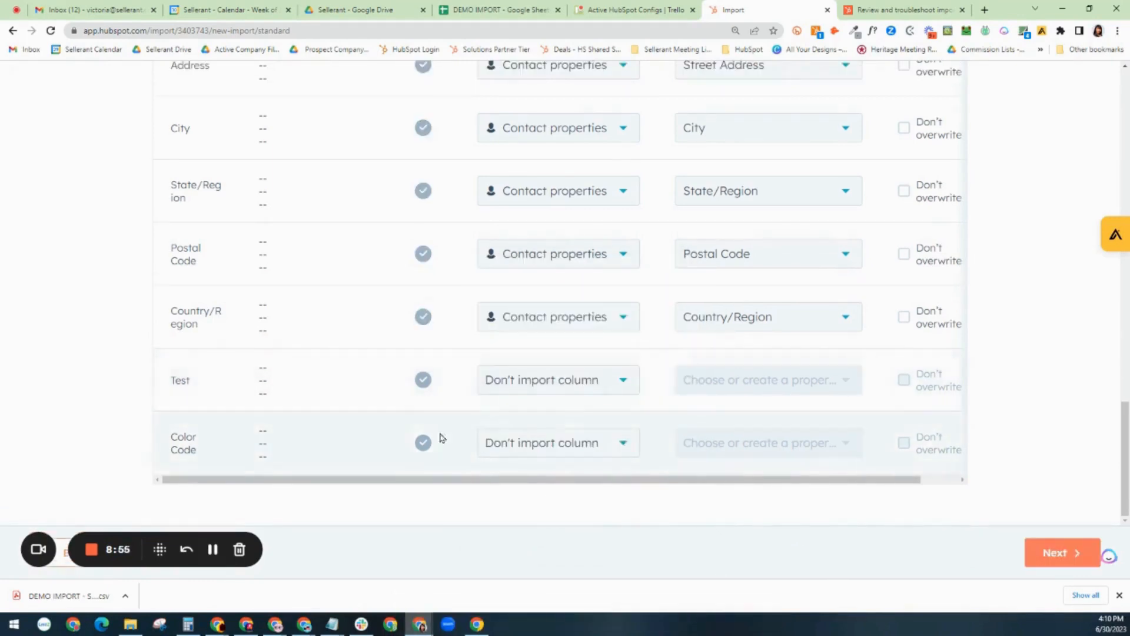
# - Recheck the column mappings, the Company and Contact entries of the Mapping Guide, and the Don't overwrite options
pyautogui.scroll(5, 419, 424)
pyautogui.scroll(3, 389, 409)
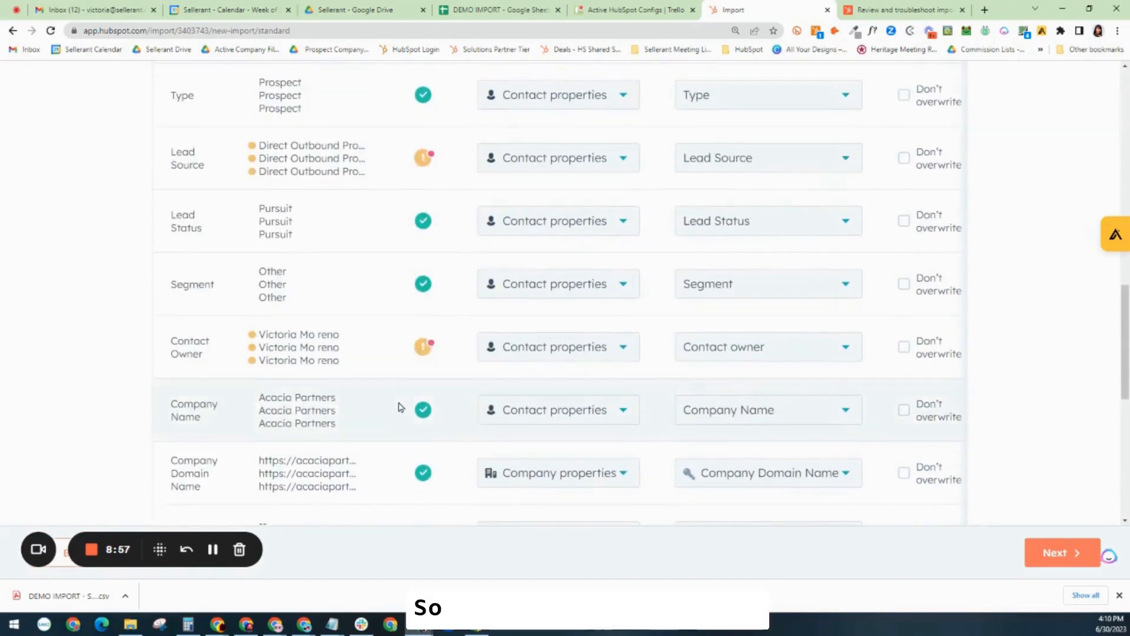
pyautogui.scroll(-3, 647, 459)
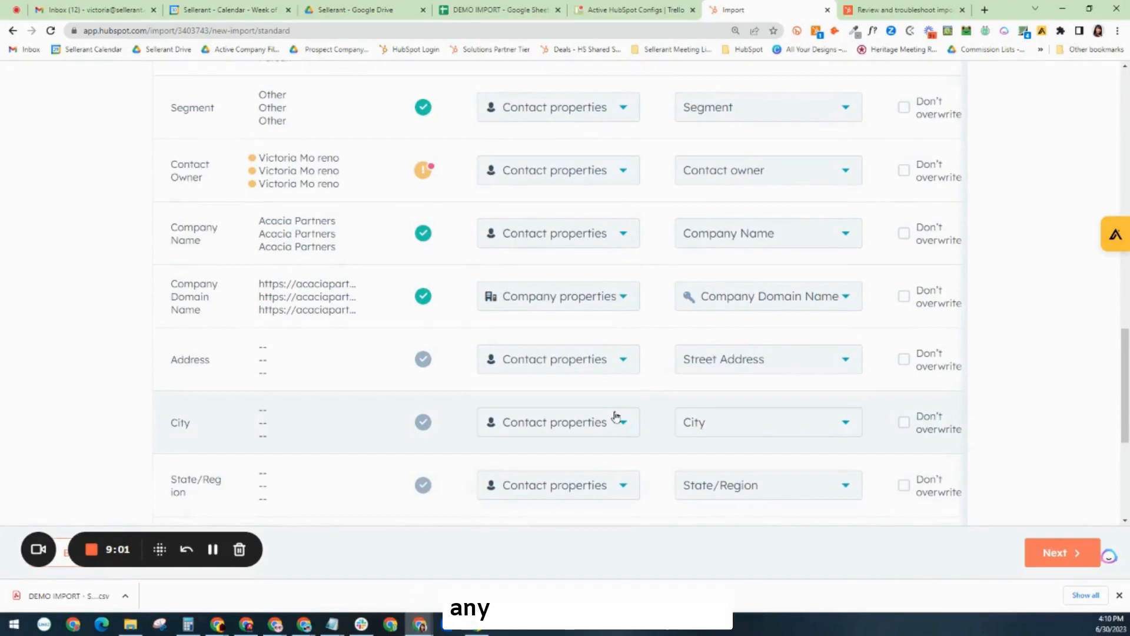
pyautogui.scroll(15, 616, 417)
pyautogui.scroll(4, 616, 399)
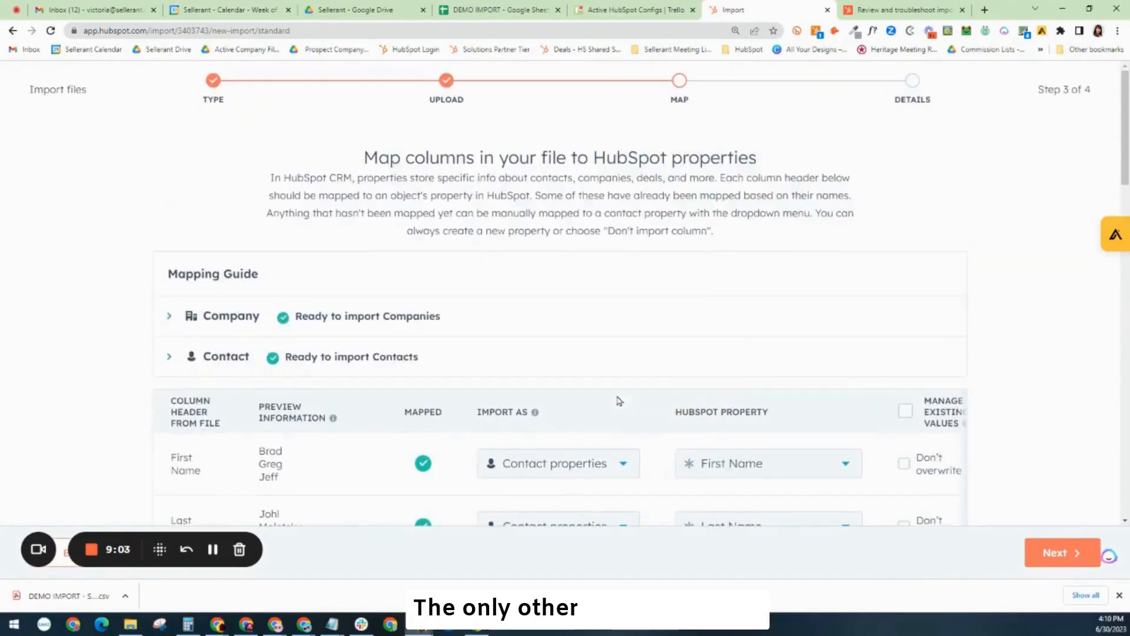
pyautogui.scroll(-4, 618, 397)
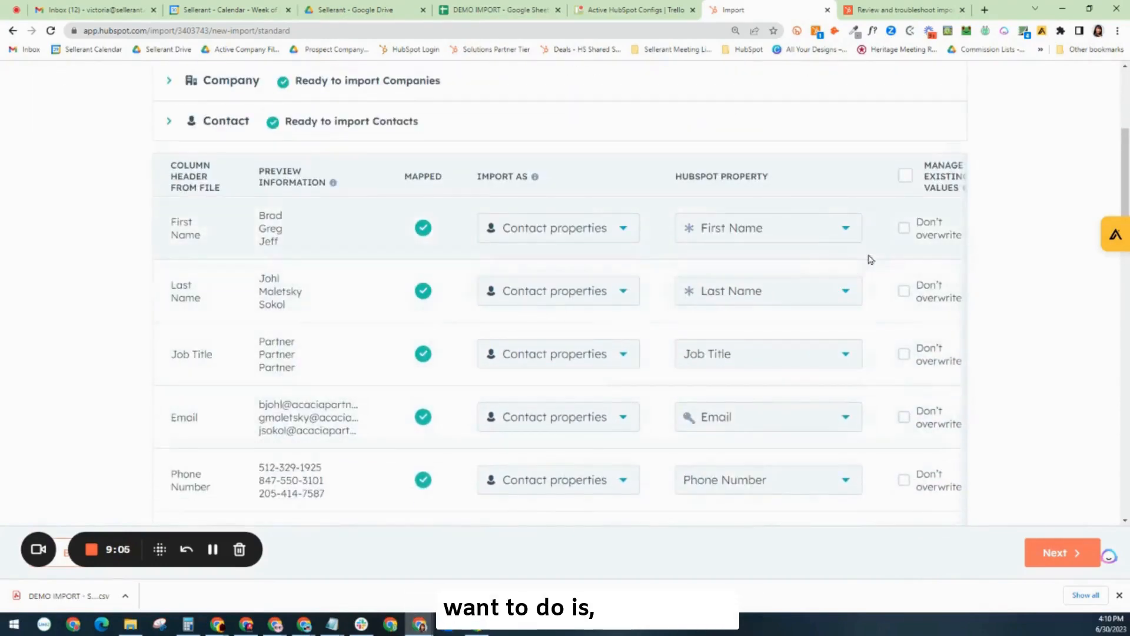
# - Review the mapped columns and the Manage Existing Values settings across the whole mapping table
pyautogui.moveTo(790, 293)
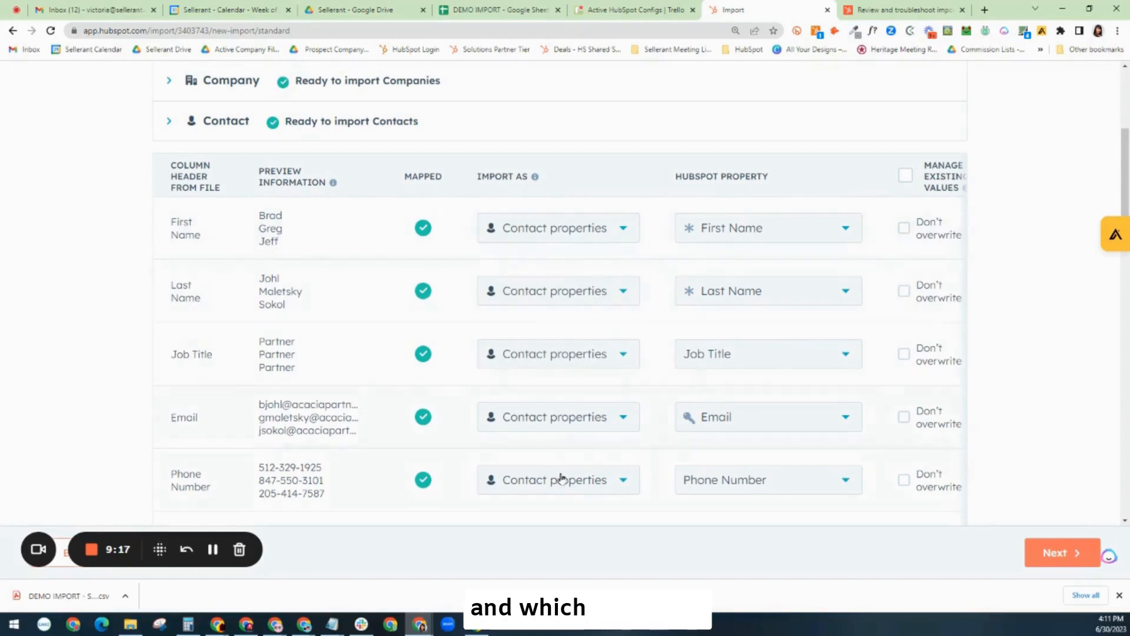
pyautogui.scroll(-10, 554, 465)
pyautogui.scroll(-8, 536, 451)
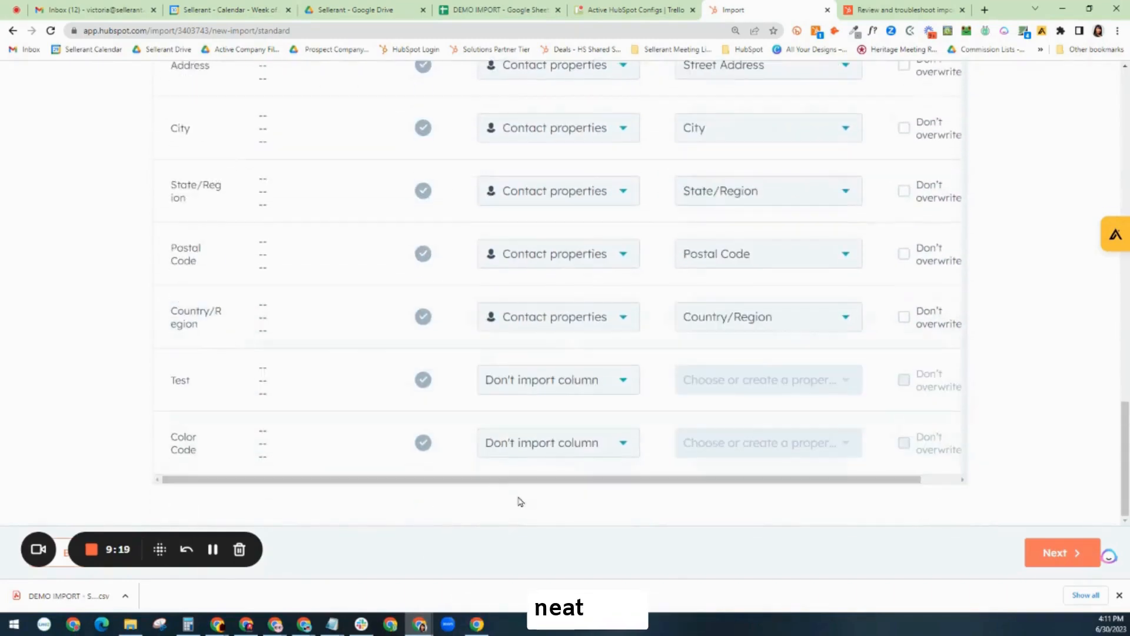
pyautogui.moveTo(487, 482); pyautogui.dragTo(658, 487)
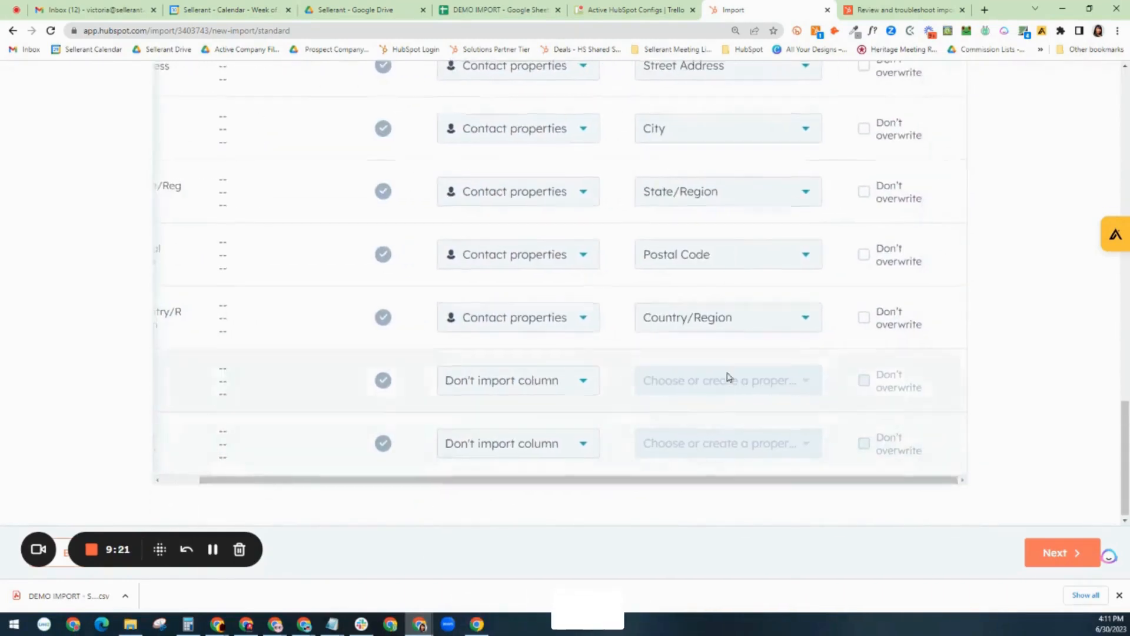
pyautogui.scroll(10, 764, 308)
pyautogui.scroll(8, 764, 308)
pyautogui.scroll(-3, 771, 289)
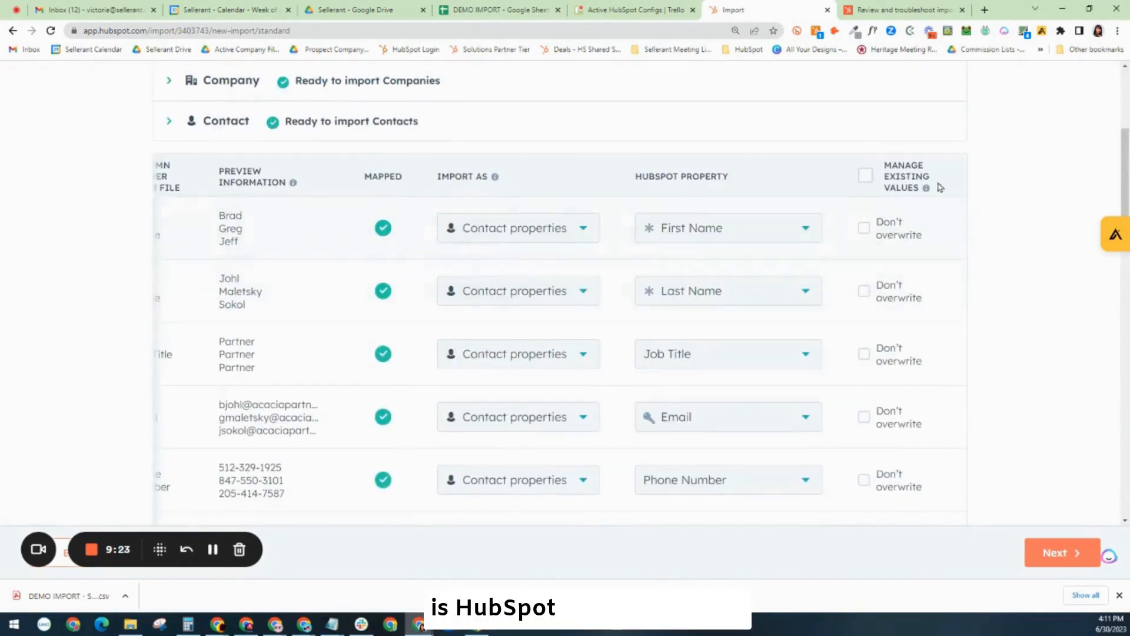
pyautogui.moveTo(926, 192)
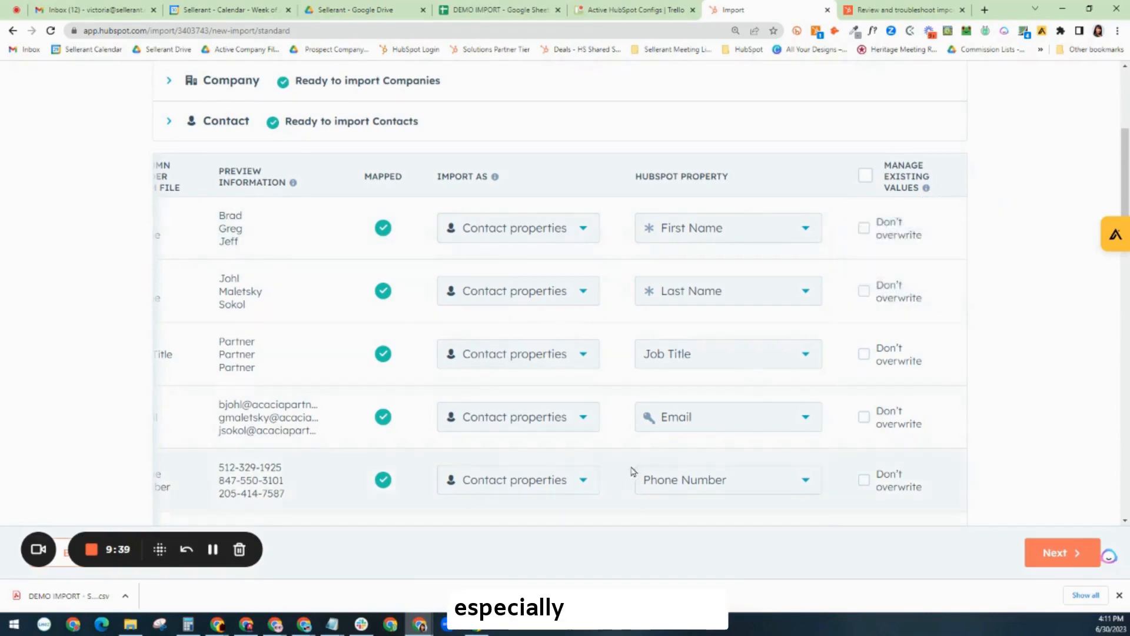
pyautogui.scroll(-4, 641, 468)
pyautogui.scroll(-2, 645, 468)
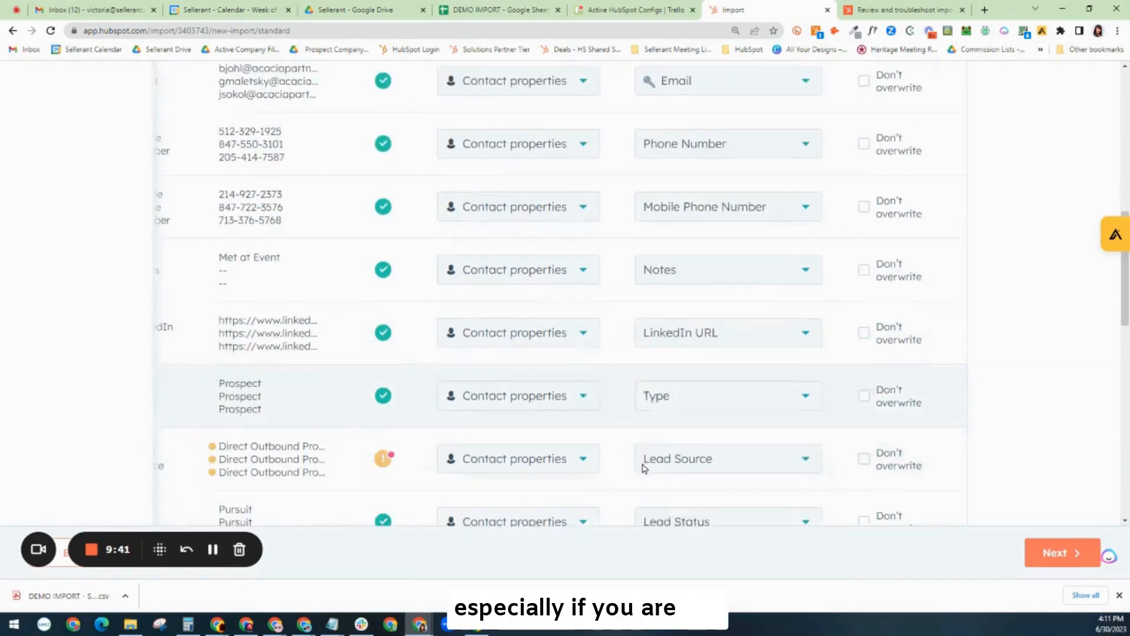
pyautogui.scroll(-2, 648, 469)
pyautogui.scroll(-2, 313, 377)
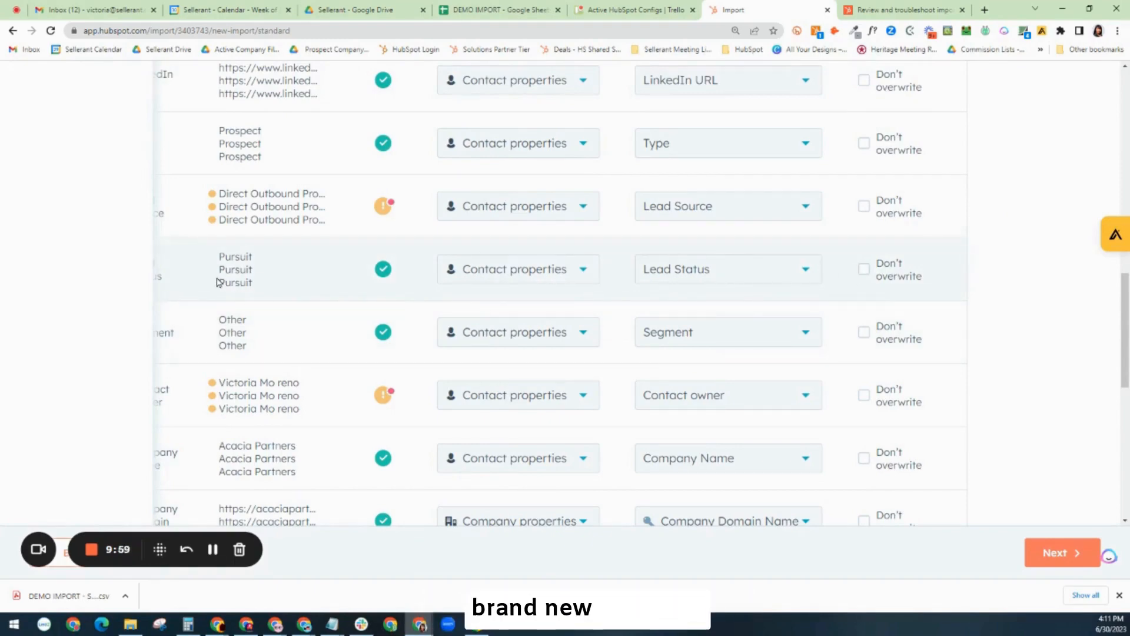
# - Turn on Don't overwrite for all imported columns at once, and check it down the whole mapping table
pyautogui.scroll(15, 802, 312)
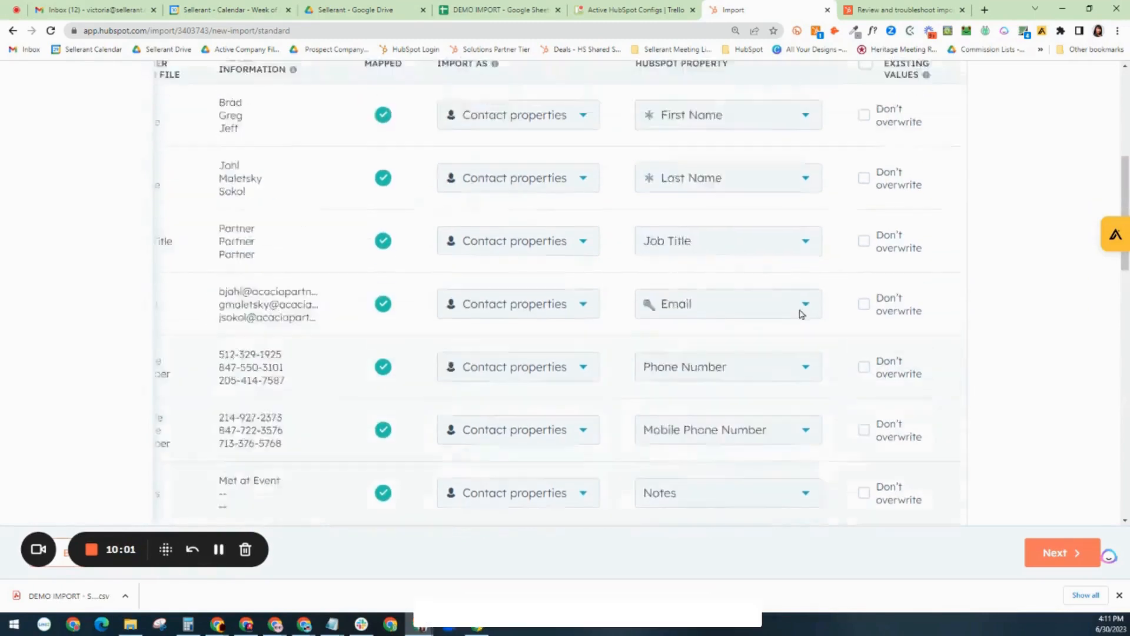
pyautogui.scroll(-4, 877, 292)
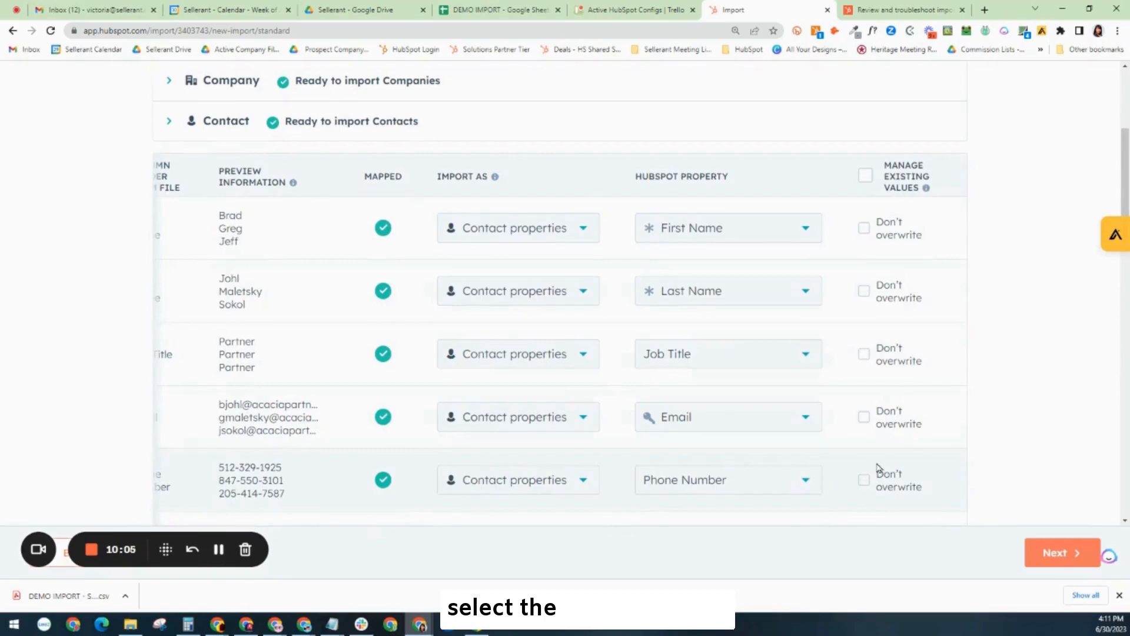
pyautogui.click(865, 179)
pyautogui.scroll(-10, 810, 358)
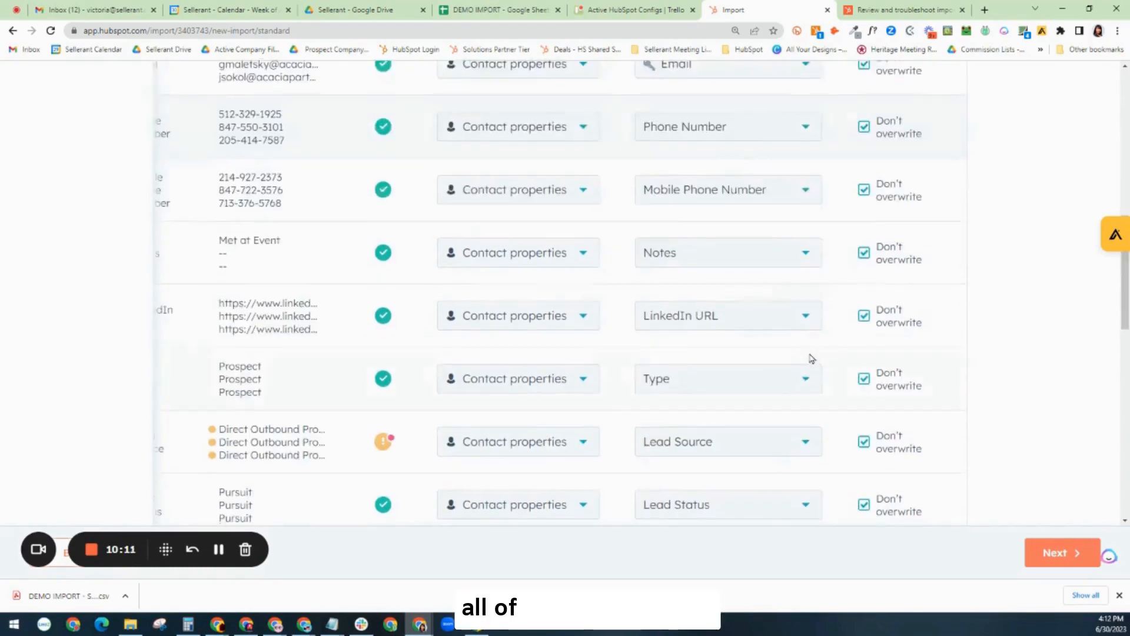
pyautogui.scroll(-9, 814, 365)
pyautogui.scroll(4, 816, 368)
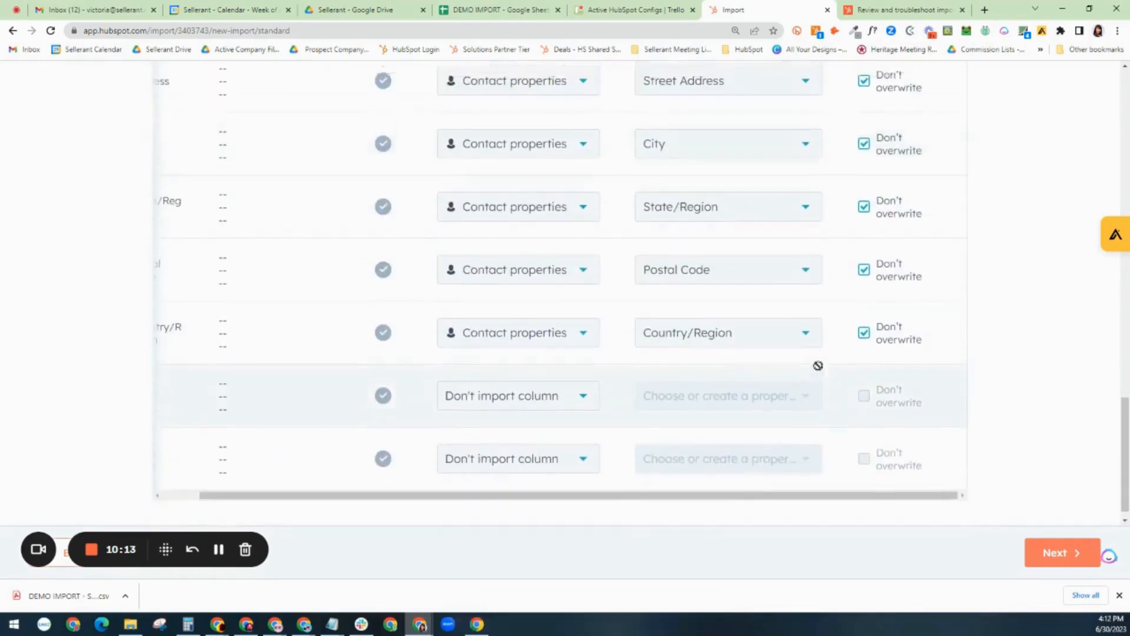
pyautogui.scroll(15, 819, 366)
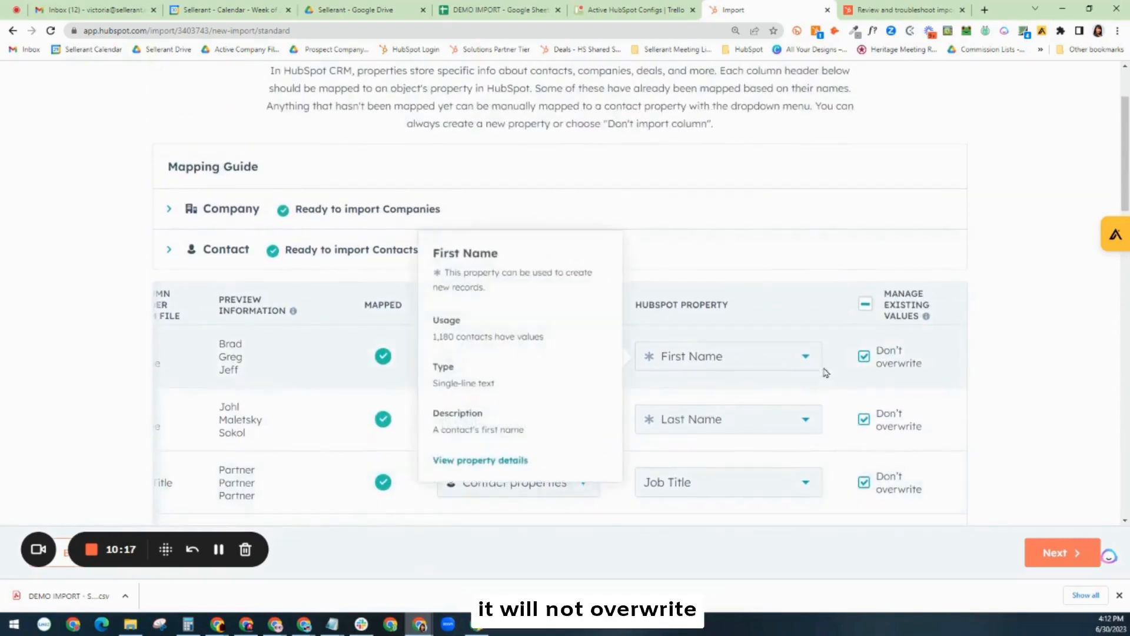
pyautogui.scroll(-4, 824, 371)
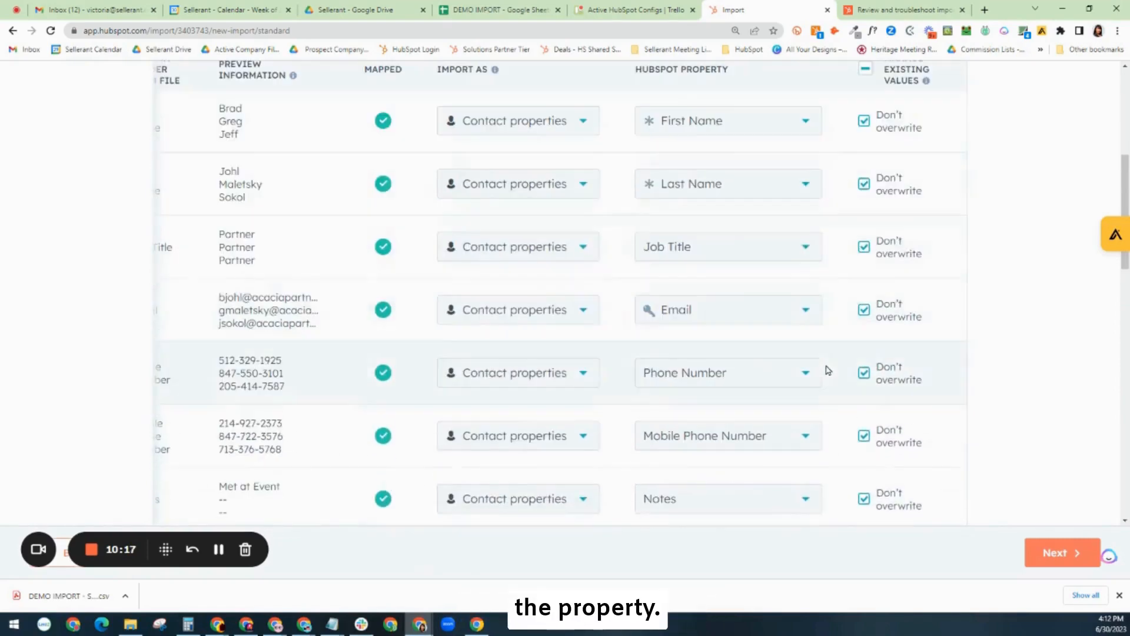
# - Accept the mapping, agree to the contact consent statement and finish the import under the name DEMO IMPORT - Sheet1 (1).csv
pyautogui.click(1054, 553)
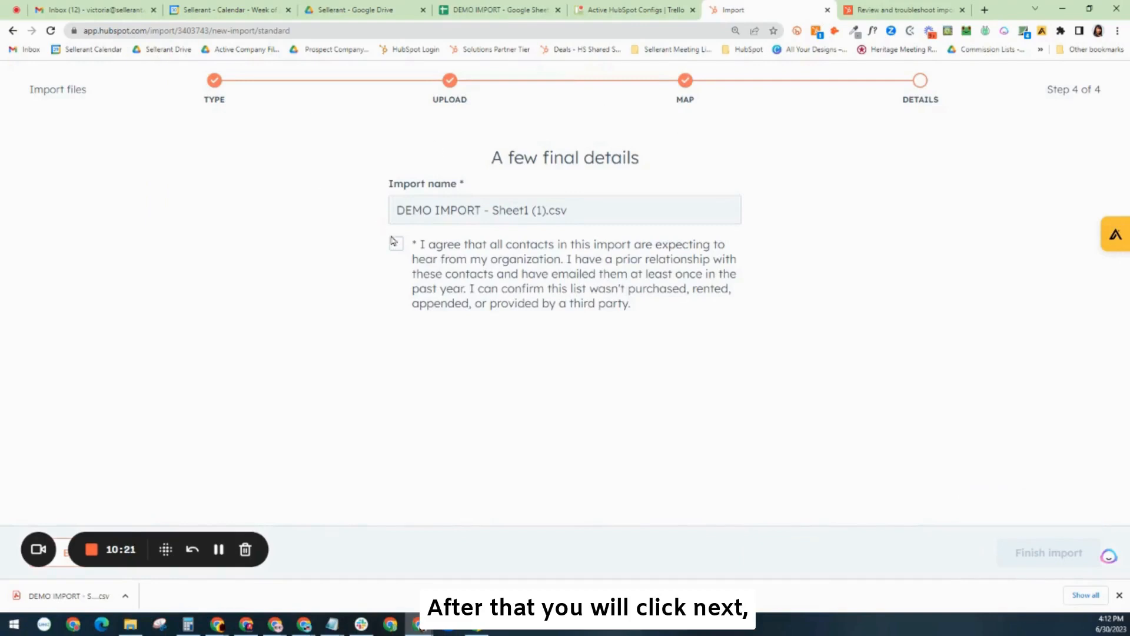
pyautogui.click(396, 246)
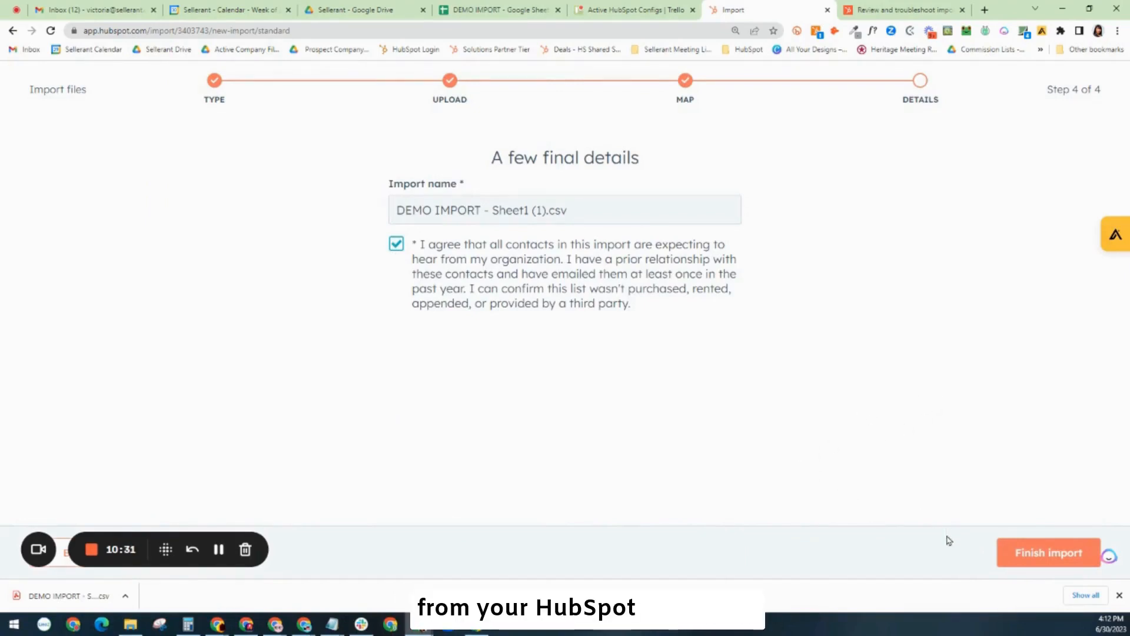
pyautogui.click(1043, 559)
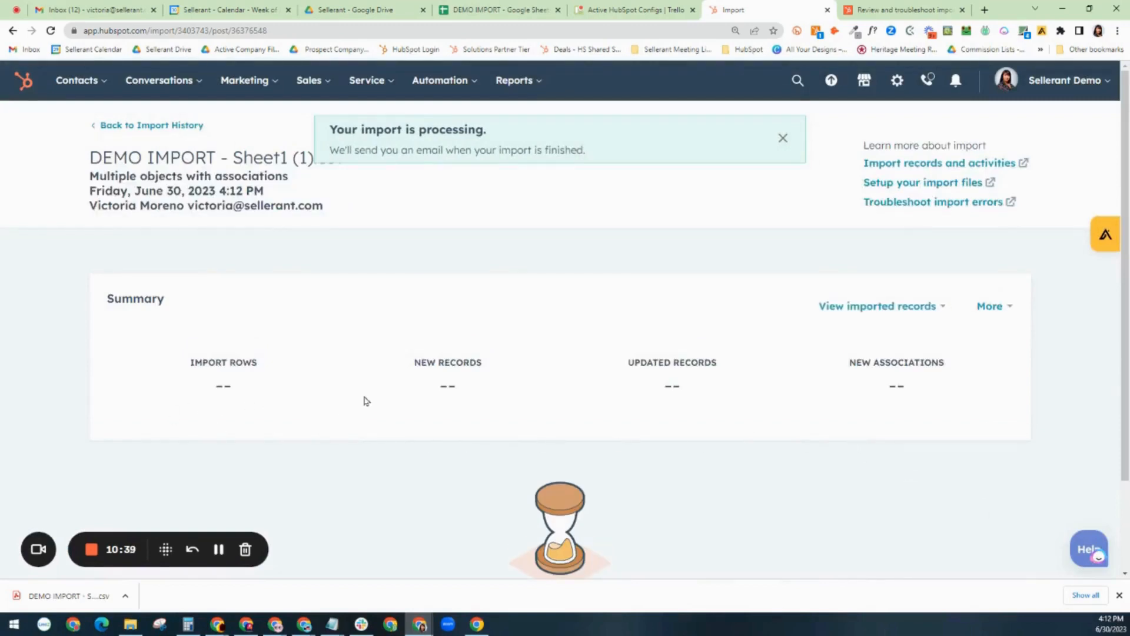
# - Review the import summary's rows, new records, updated records and associations, along with the import errors
pyautogui.scroll(-1, 370, 399)
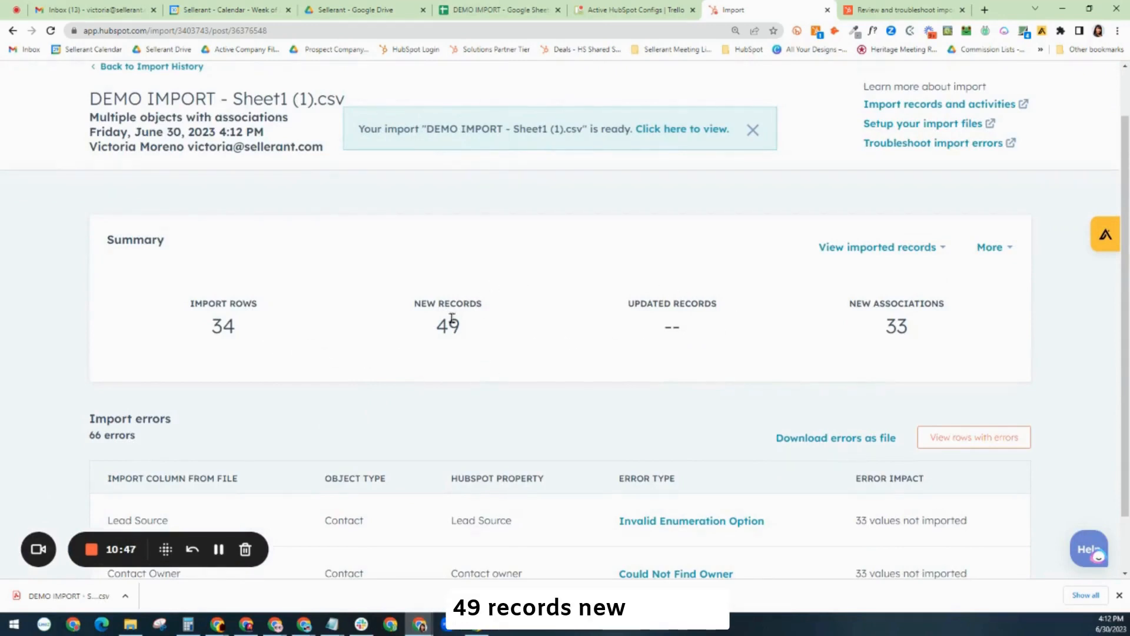
pyautogui.scroll(-1, 459, 320)
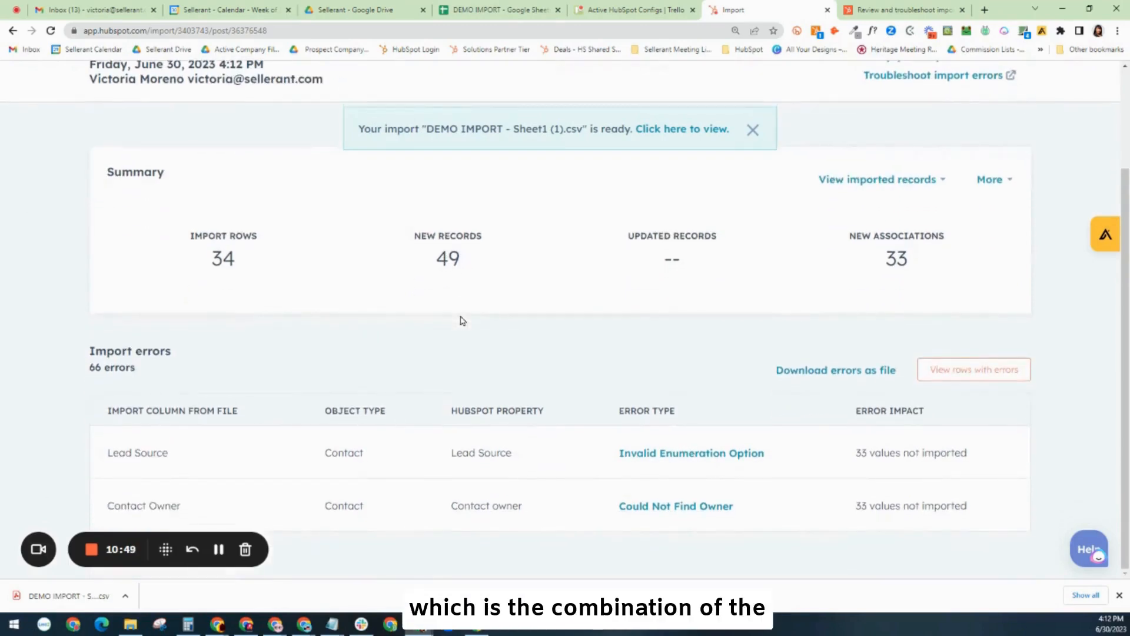
pyautogui.scroll(1, 461, 320)
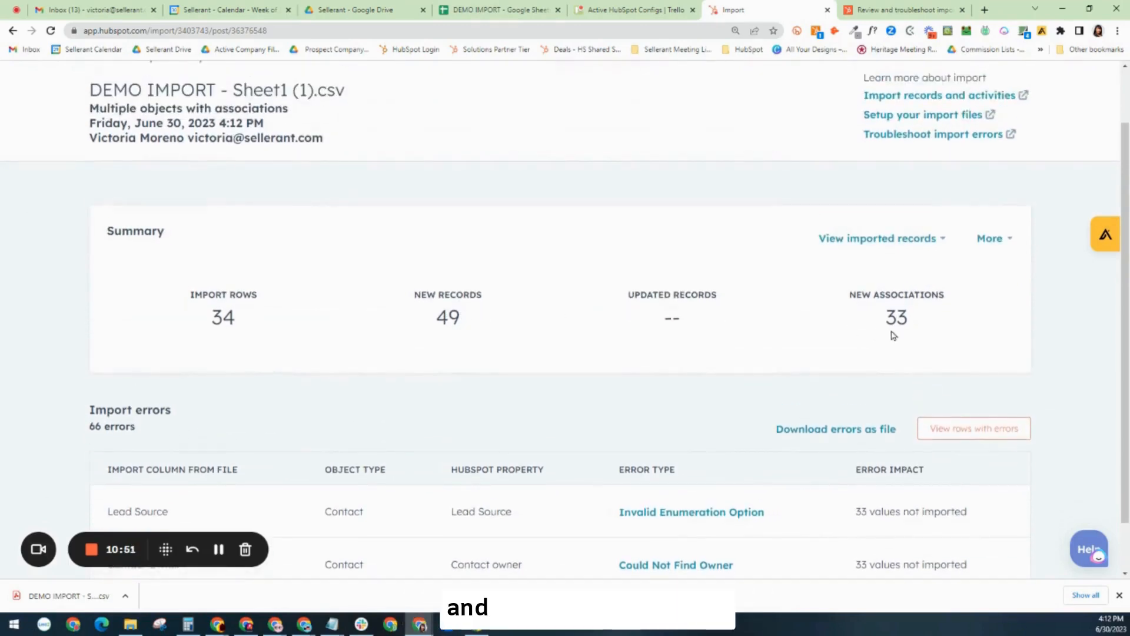
pyautogui.scroll(1, 900, 321)
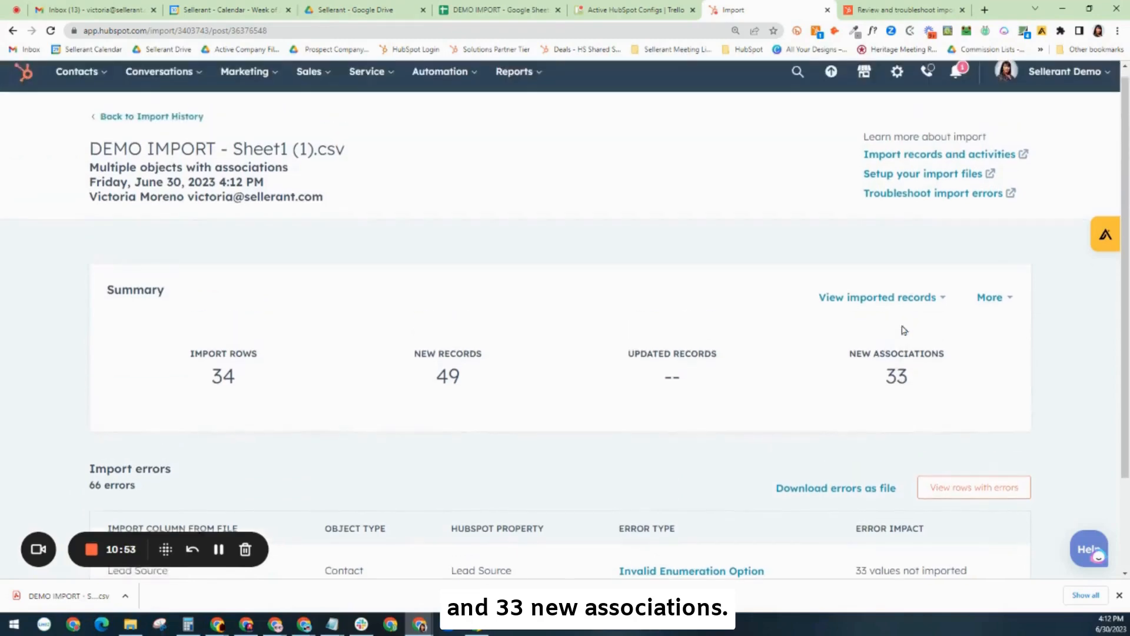
pyautogui.scroll(-2, 902, 324)
pyautogui.scroll(2, 905, 331)
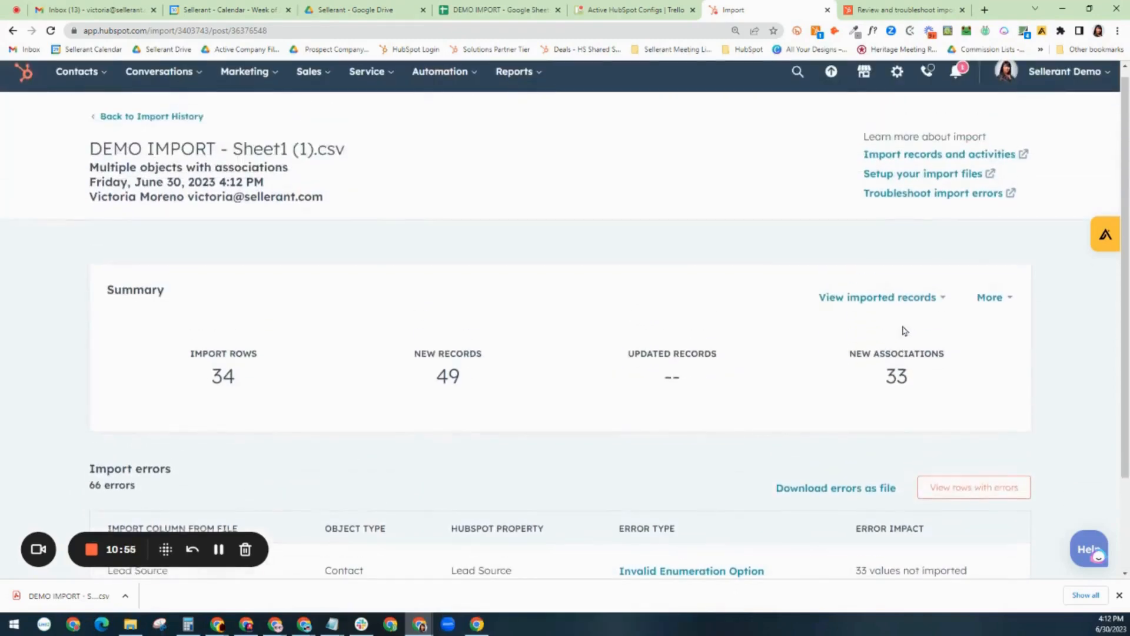
# - Add the imported contacts to a new static list
pyautogui.click(995, 297)
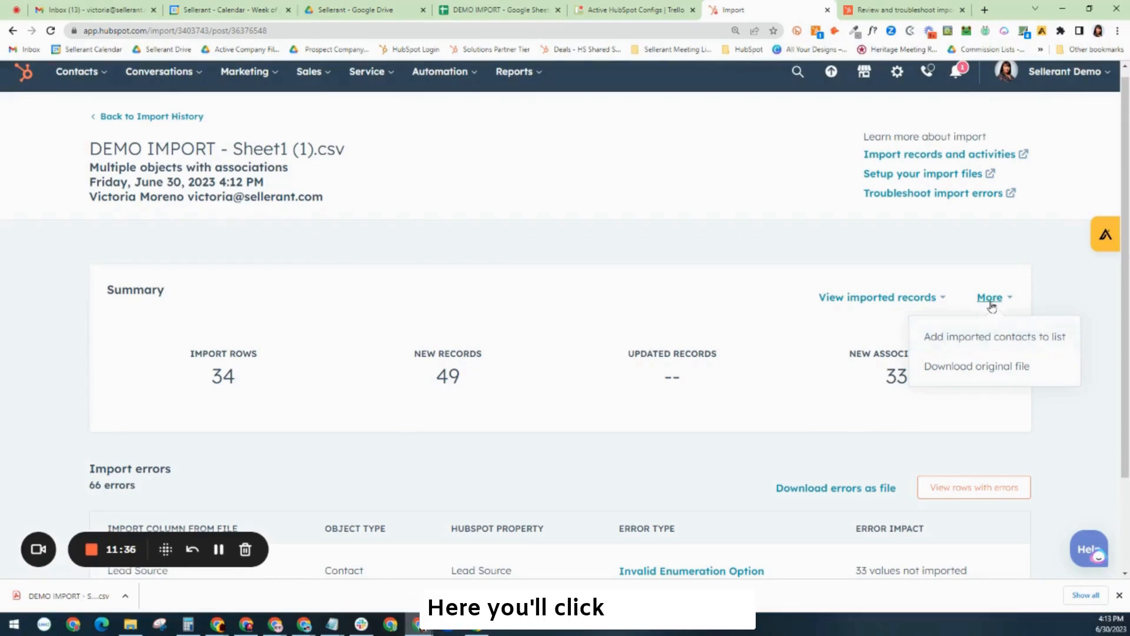
pyautogui.click(989, 342)
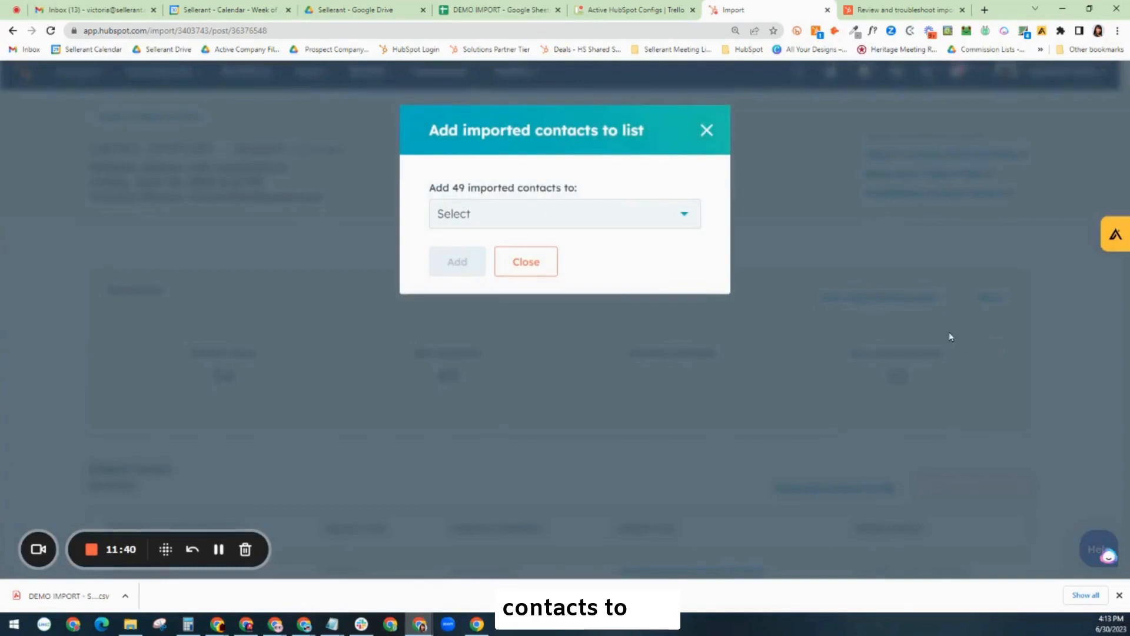
pyautogui.click(522, 215)
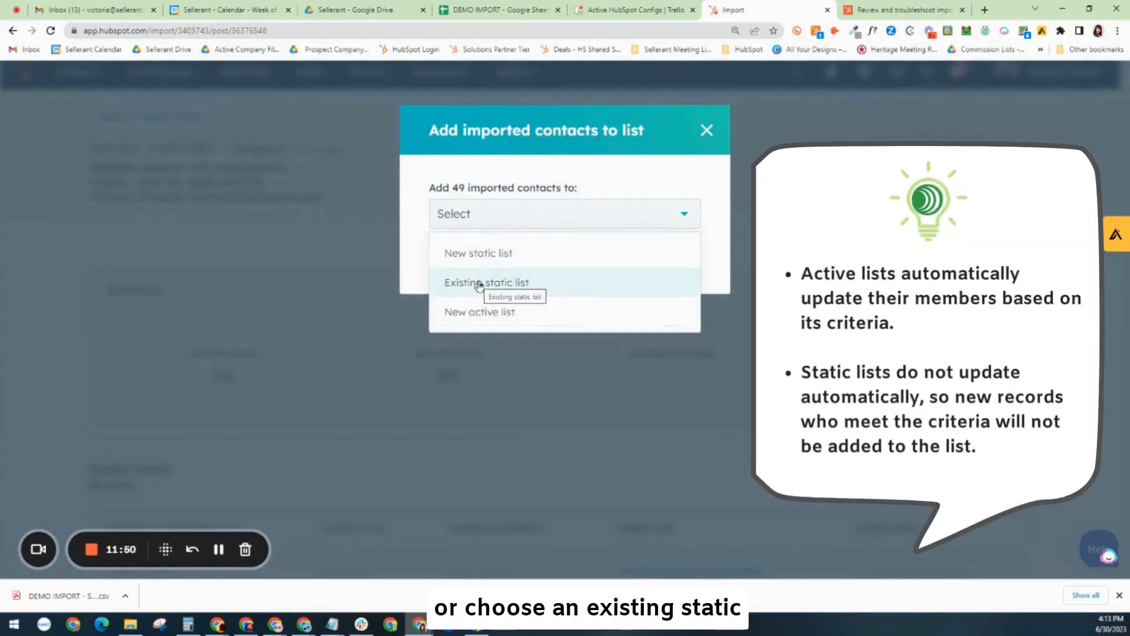
pyautogui.click(469, 255)
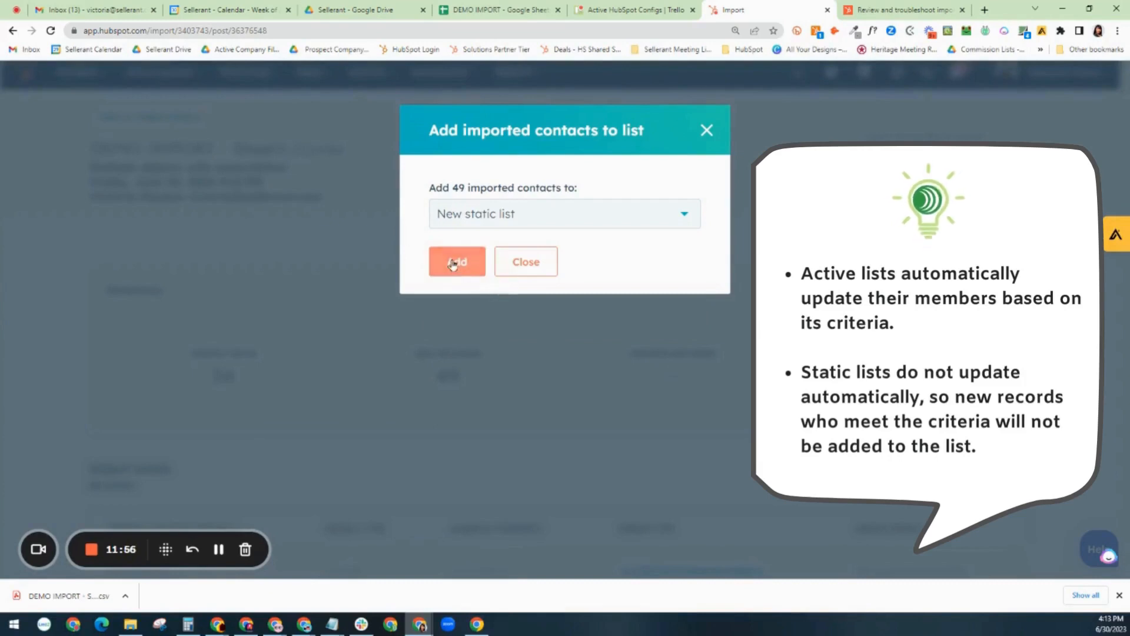
pyautogui.click(453, 263)
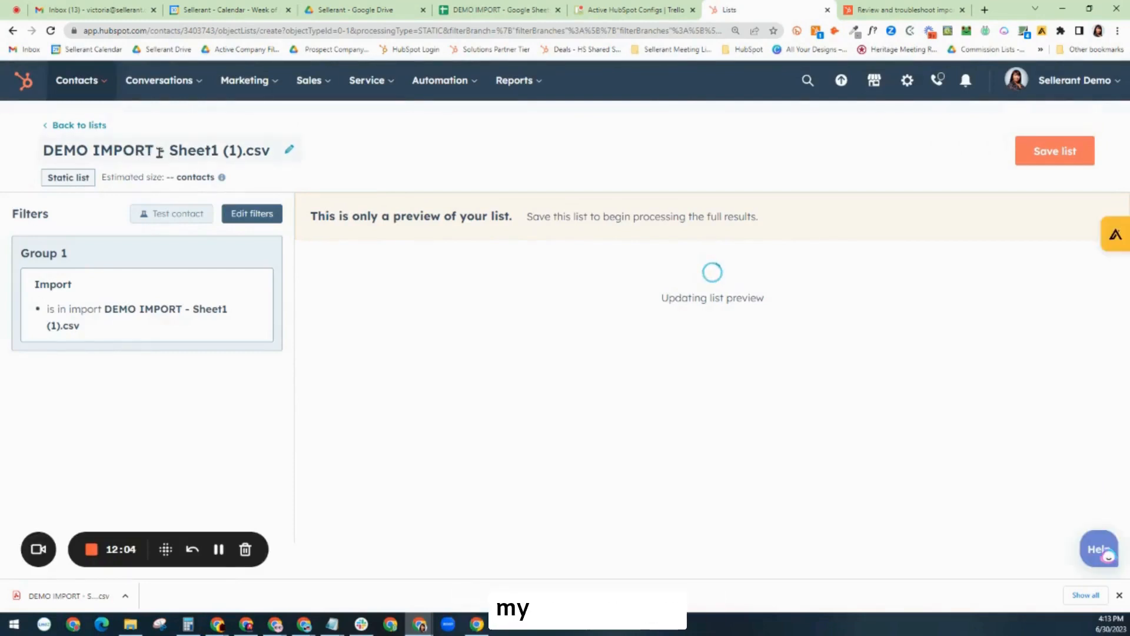
# - Rename the static list as New prospects outreach
pyautogui.click(47, 151)
pyautogui.moveTo(47, 151); pyautogui.dragTo(278, 151)
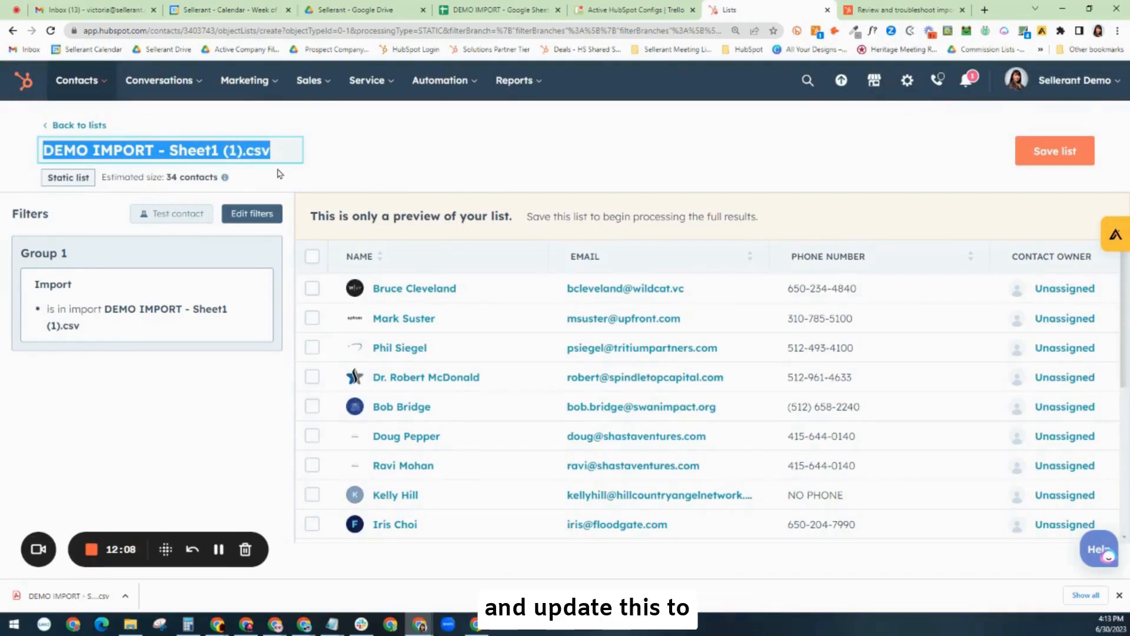
pyautogui.write('New pro')
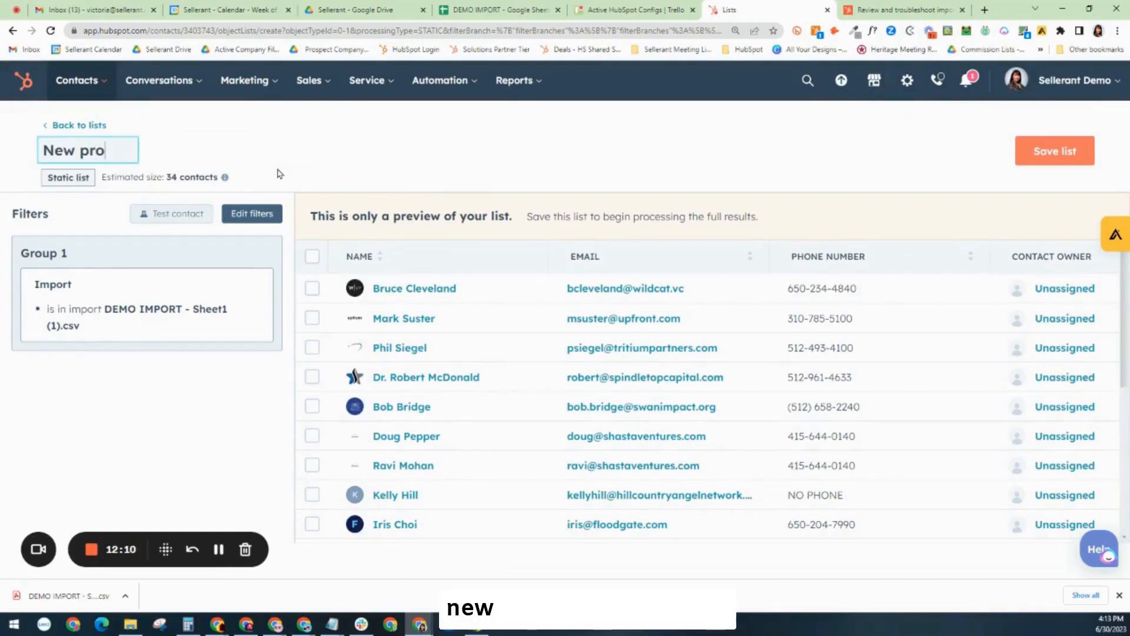
pyautogui.write('spects outreach')
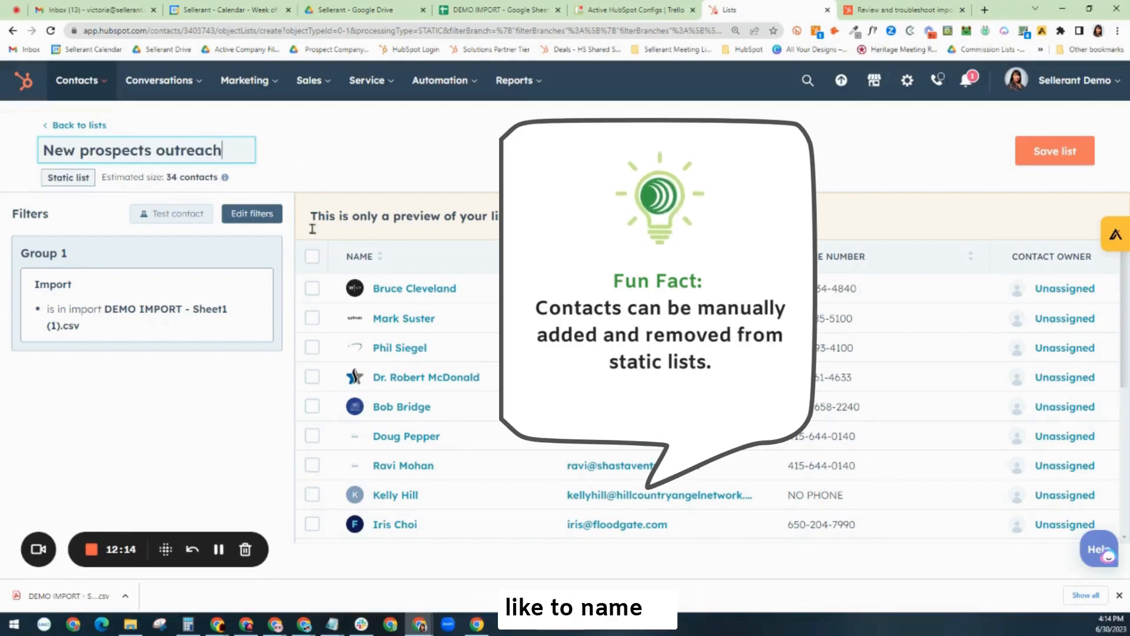
pyautogui.click(256, 388)
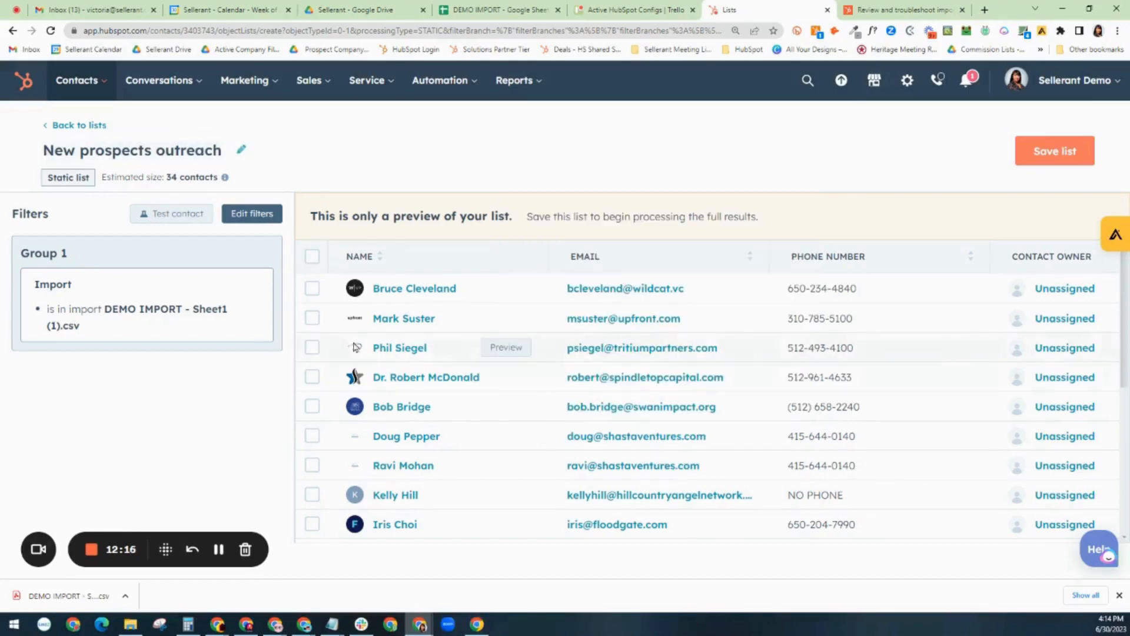
# - Examine the list preview's contacts, including their contact owners and associated primary companies
pyautogui.scroll(-10, 464, 410)
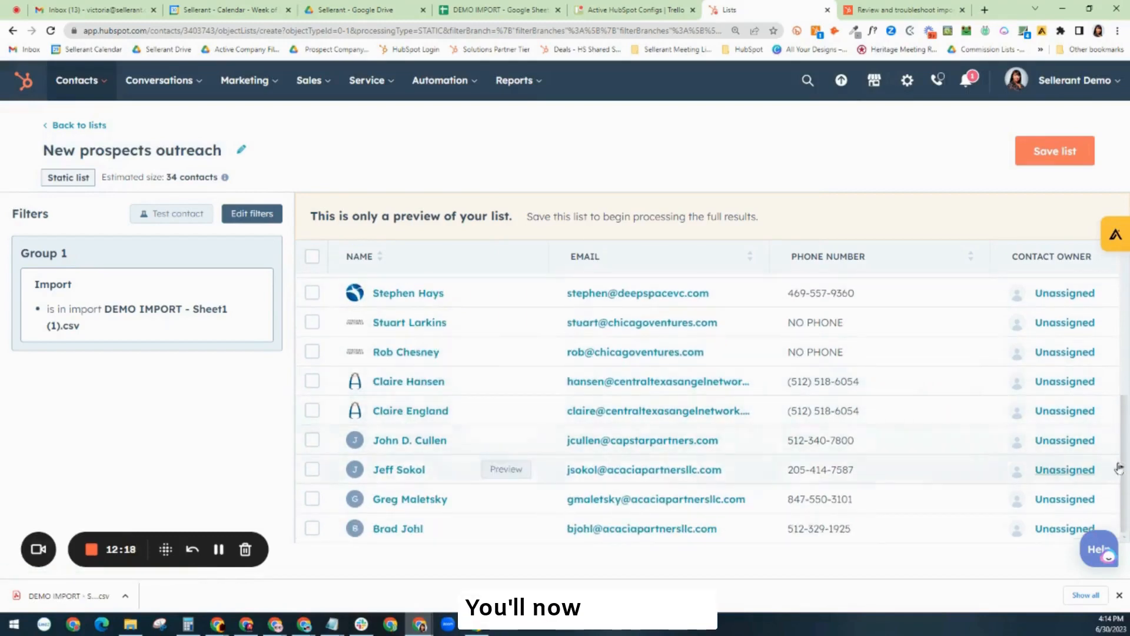
pyautogui.moveTo(1128, 459); pyautogui.dragTo(1129, 368)
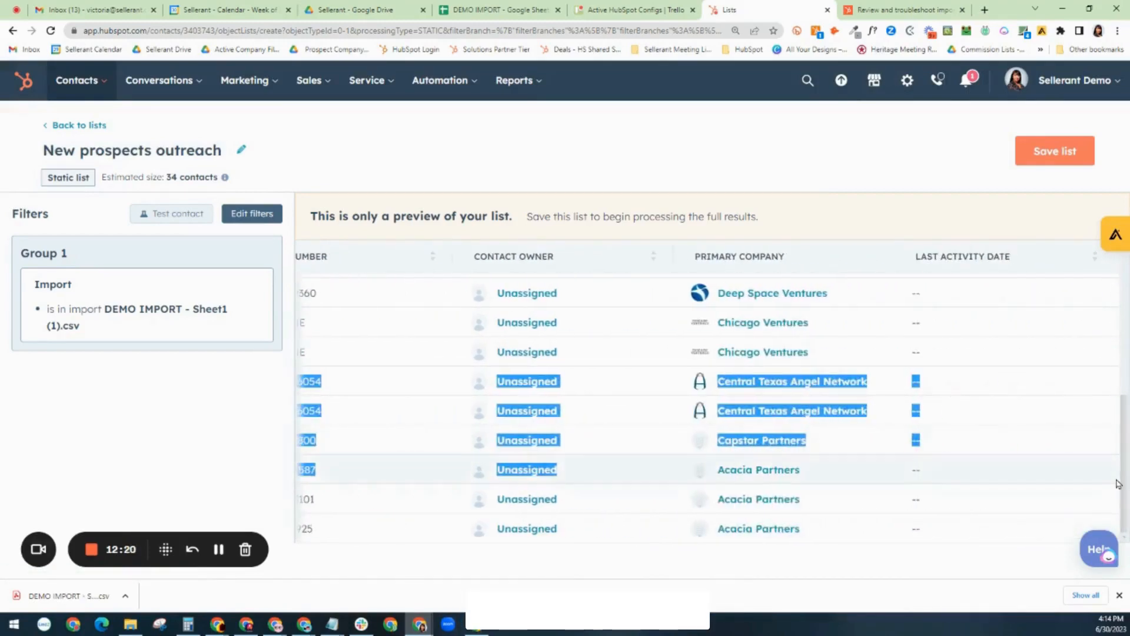
pyautogui.moveTo(1125, 471); pyautogui.dragTo(1115, 290)
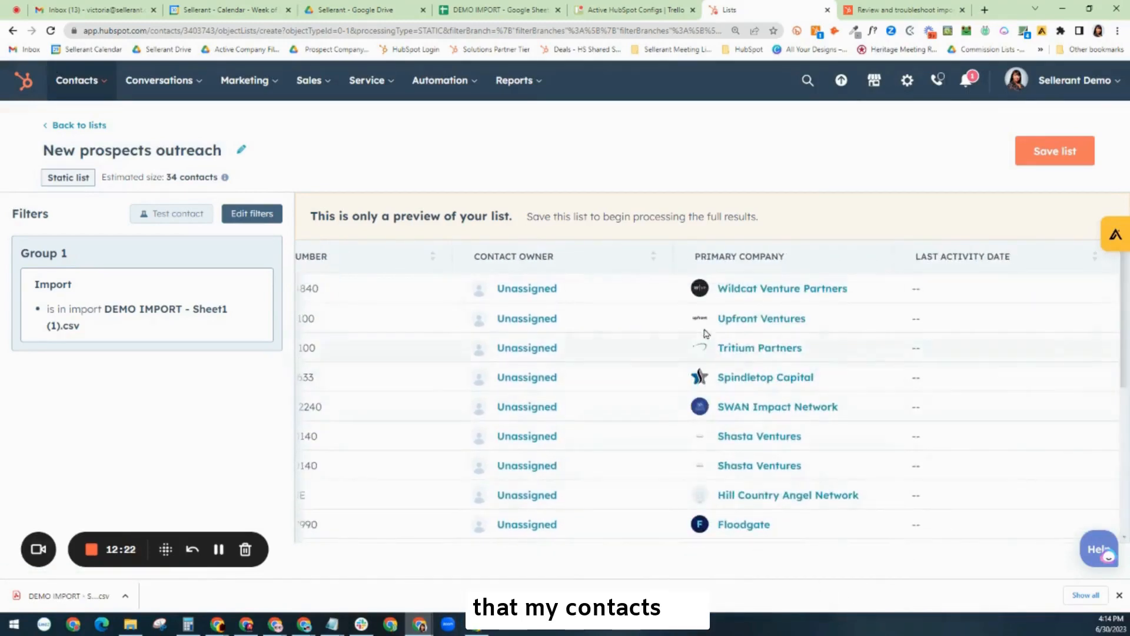
pyautogui.scroll(-5, 789, 359)
pyautogui.scroll(5, 805, 373)
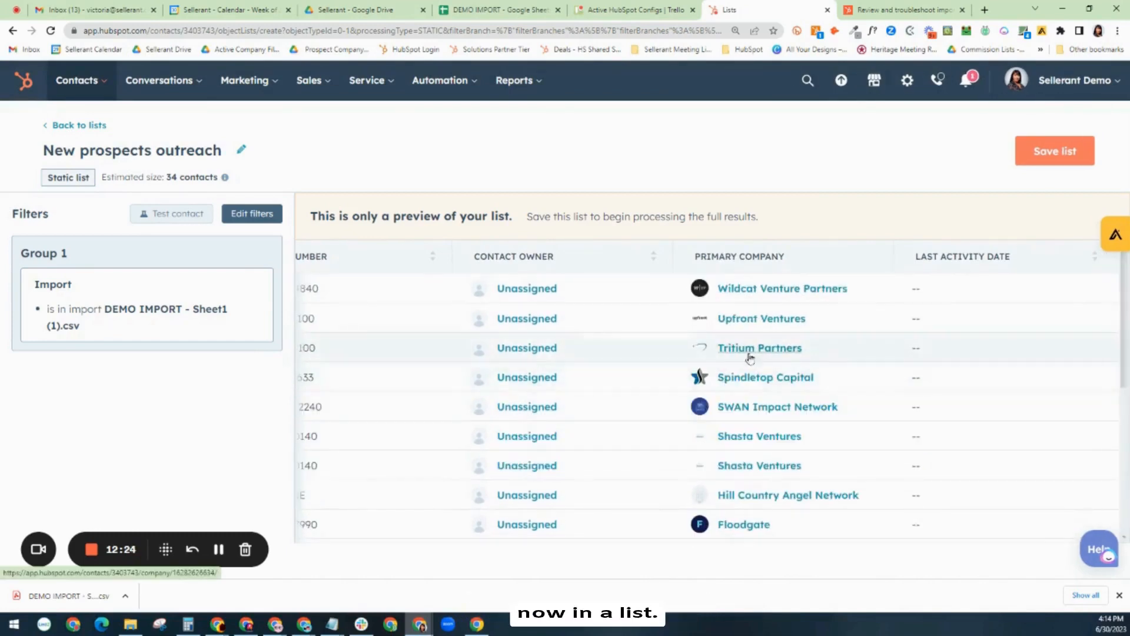
pyautogui.scroll(-5, 404, 479)
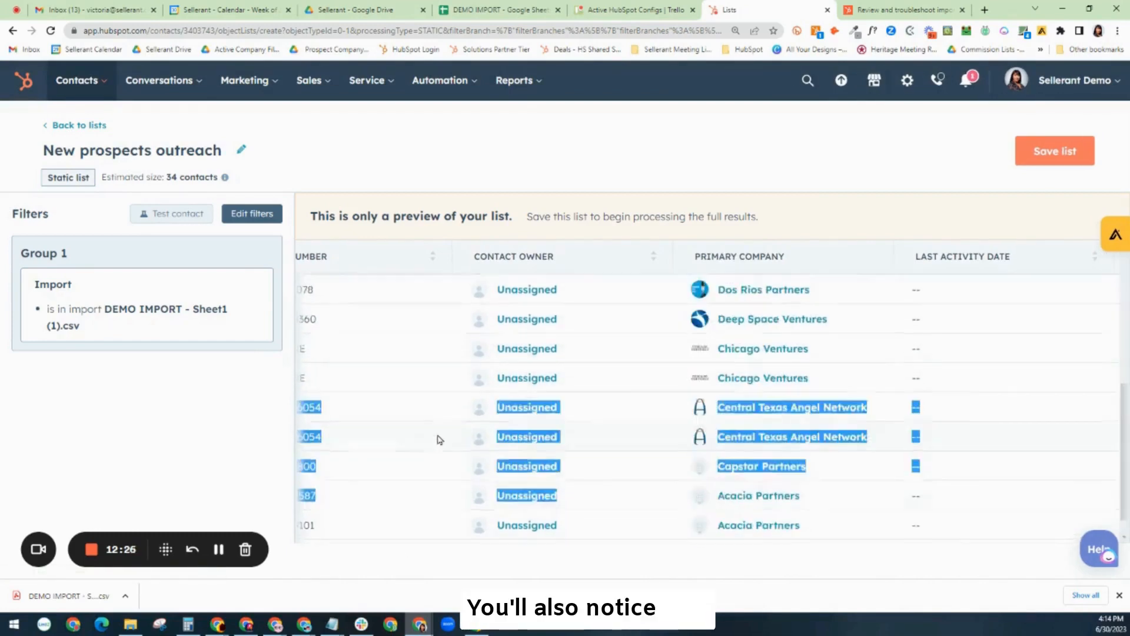
# - Save the New prospects outreach static list
pyautogui.scroll(5, 492, 470)
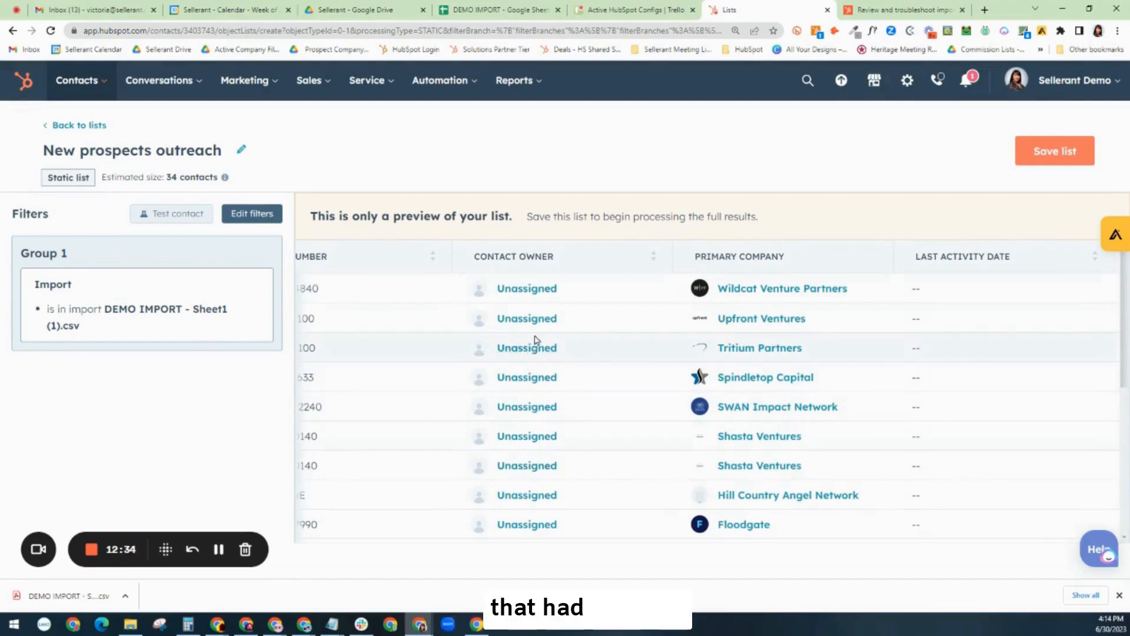
pyautogui.click(1051, 156)
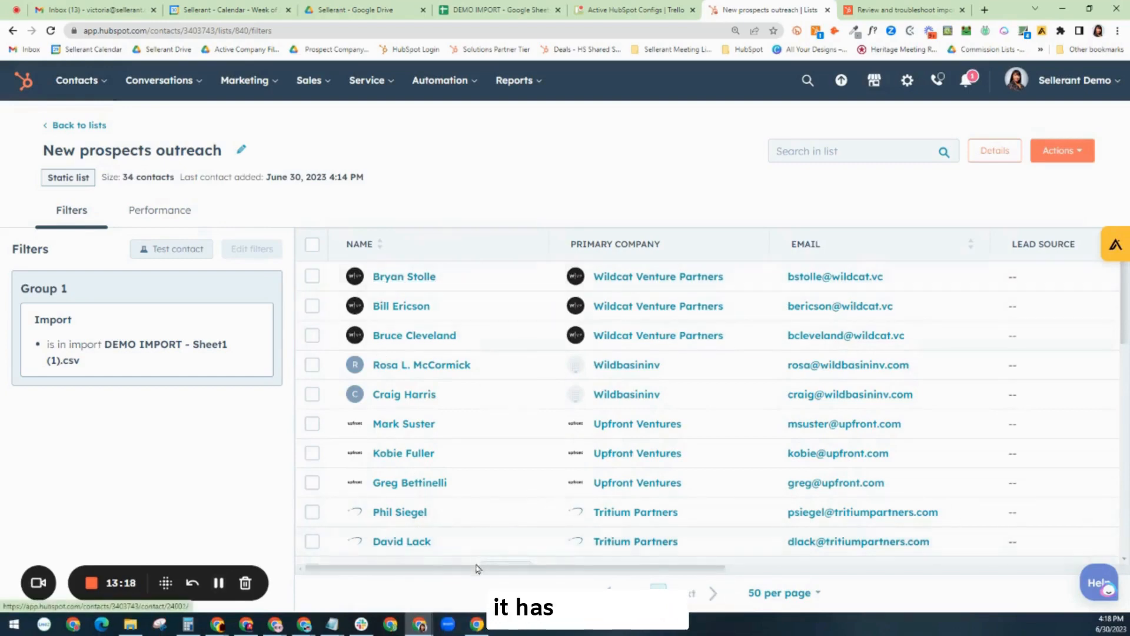
# - Review and save the list's column selection, and examine the contacts' Lead Source, Lead status, Contact owner and Create date values
pyautogui.click(1081, 154)
pyautogui.click(1054, 200)
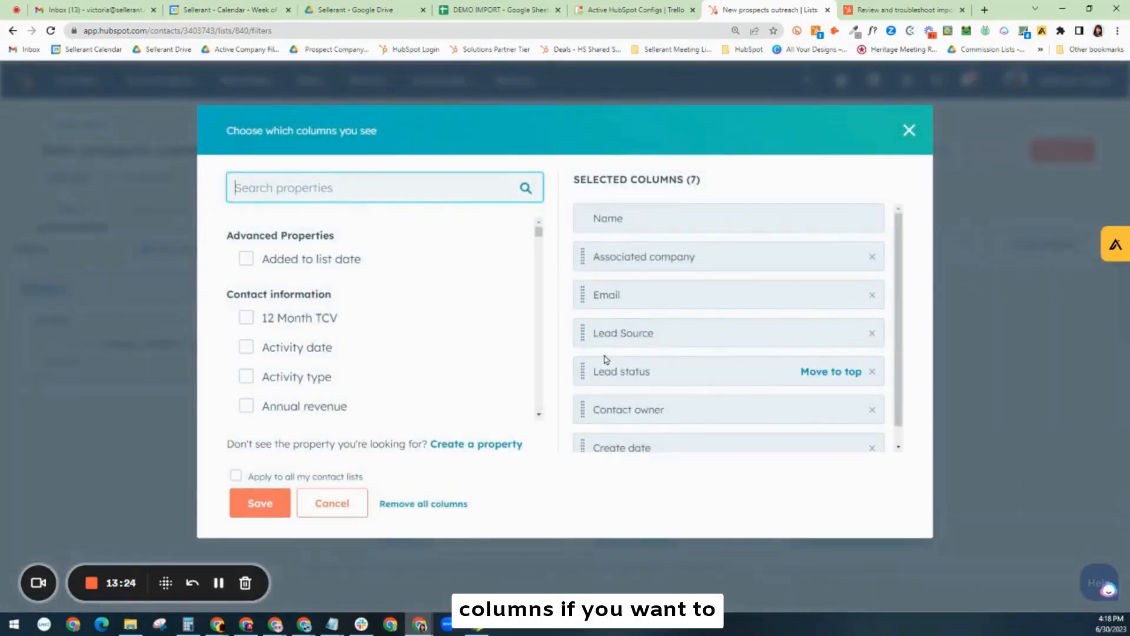
pyautogui.moveTo(900, 293); pyautogui.dragTo(899, 349)
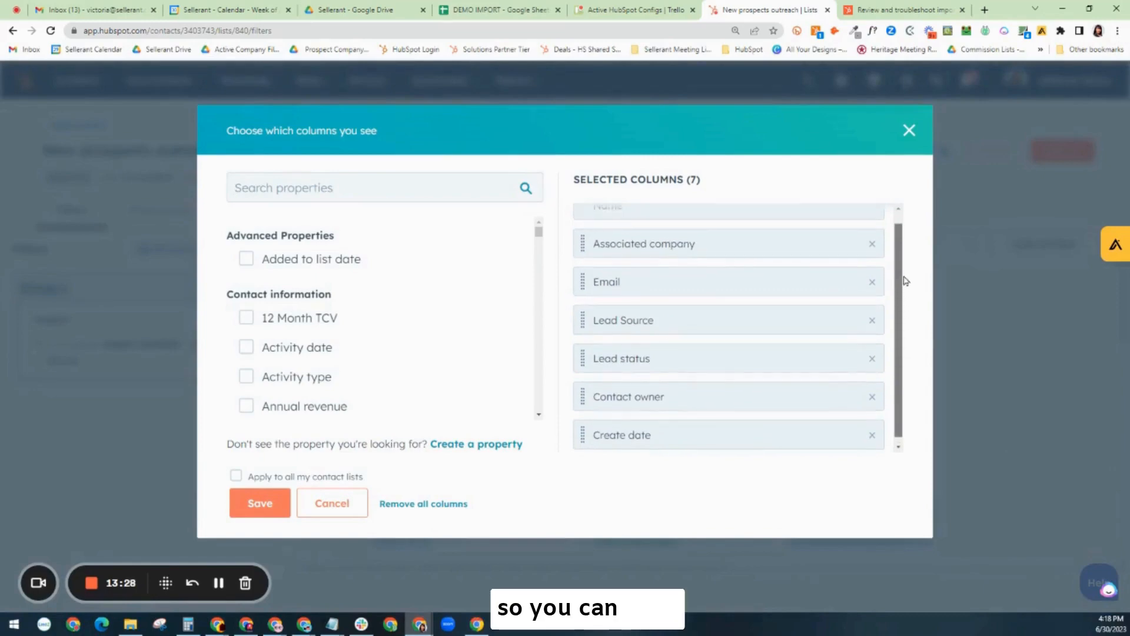
pyautogui.scroll(1, 905, 316)
pyautogui.scroll(-1, 900, 346)
pyautogui.moveTo(903, 347); pyautogui.dragTo(900, 305)
pyautogui.click(259, 504)
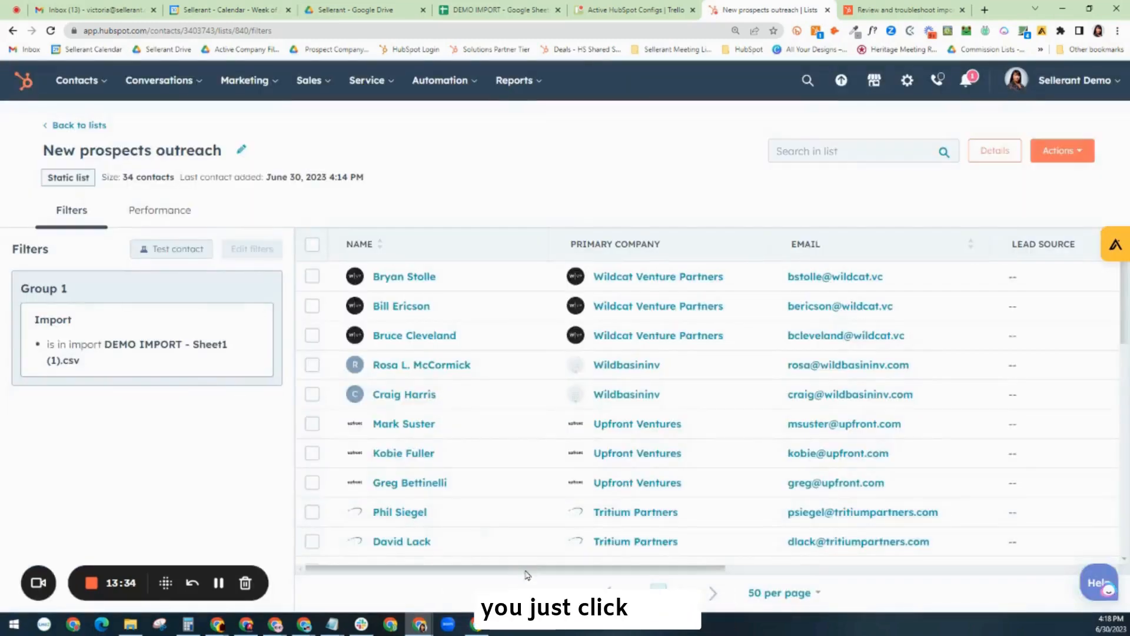
pyautogui.moveTo(527, 576); pyautogui.dragTo(802, 562)
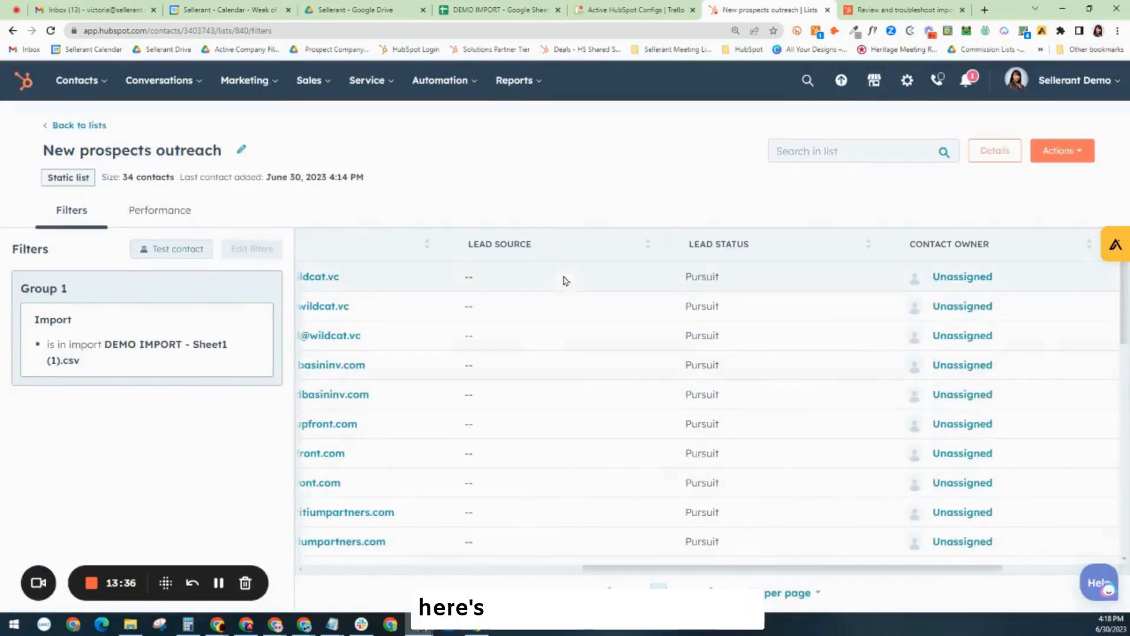
pyautogui.moveTo(631, 575); pyautogui.dragTo(819, 542)
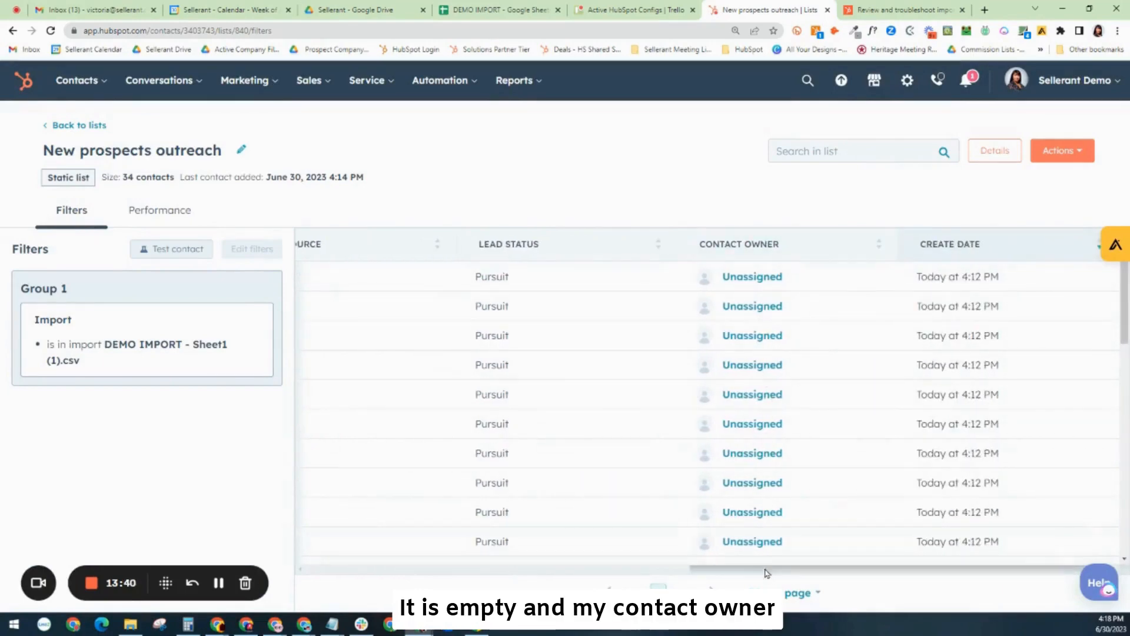
pyautogui.moveTo(768, 573); pyautogui.dragTo(341, 572)
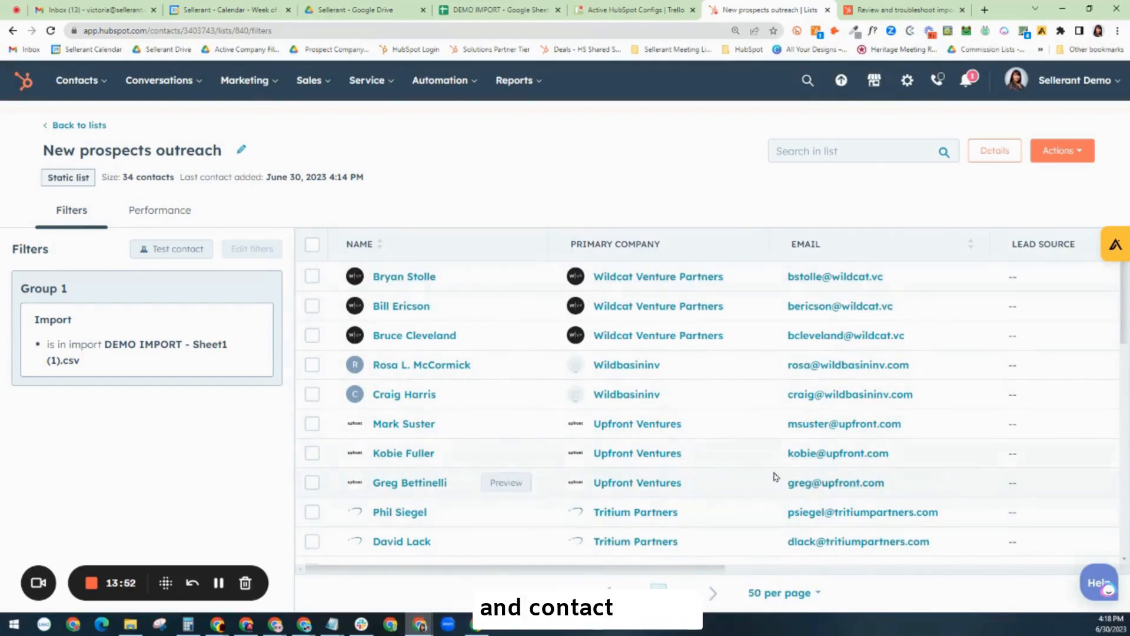
# - Bulk edit all contacts in the list, setting Lead Source to Outbound Prospecting
pyautogui.click(312, 247)
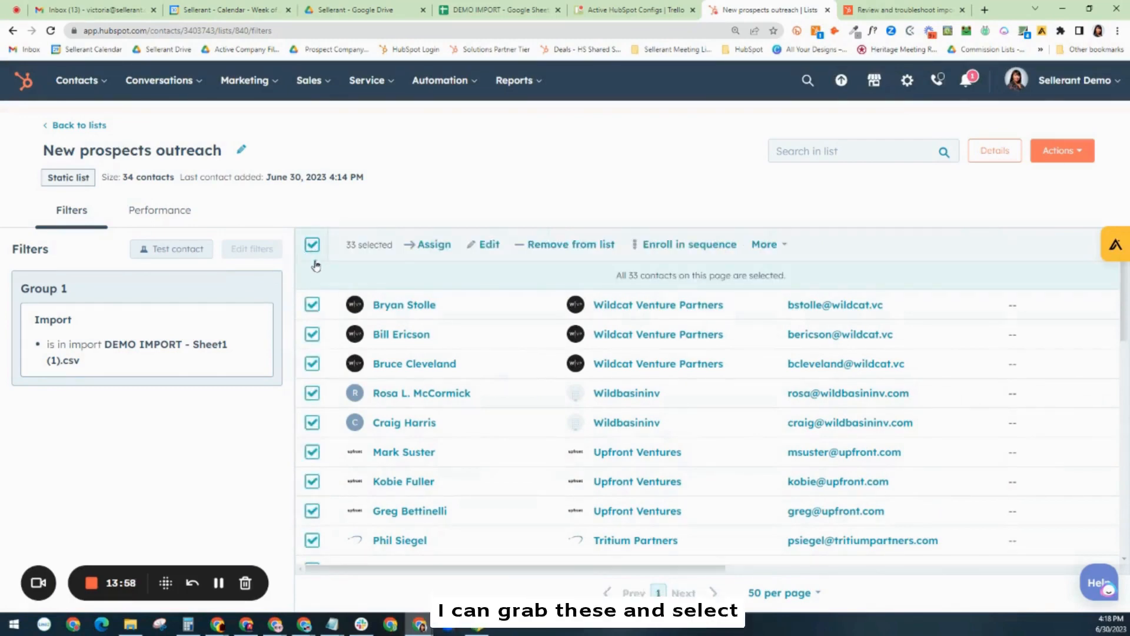
pyautogui.click(490, 246)
pyautogui.click(512, 215)
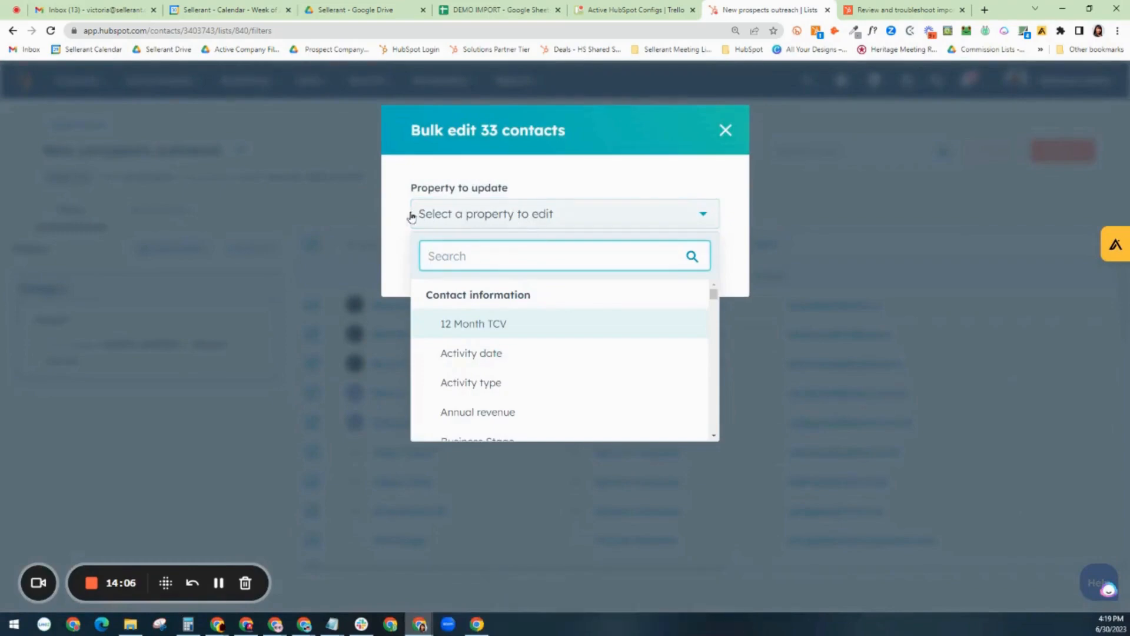
pyautogui.write('lead sour')
pyautogui.click(483, 330)
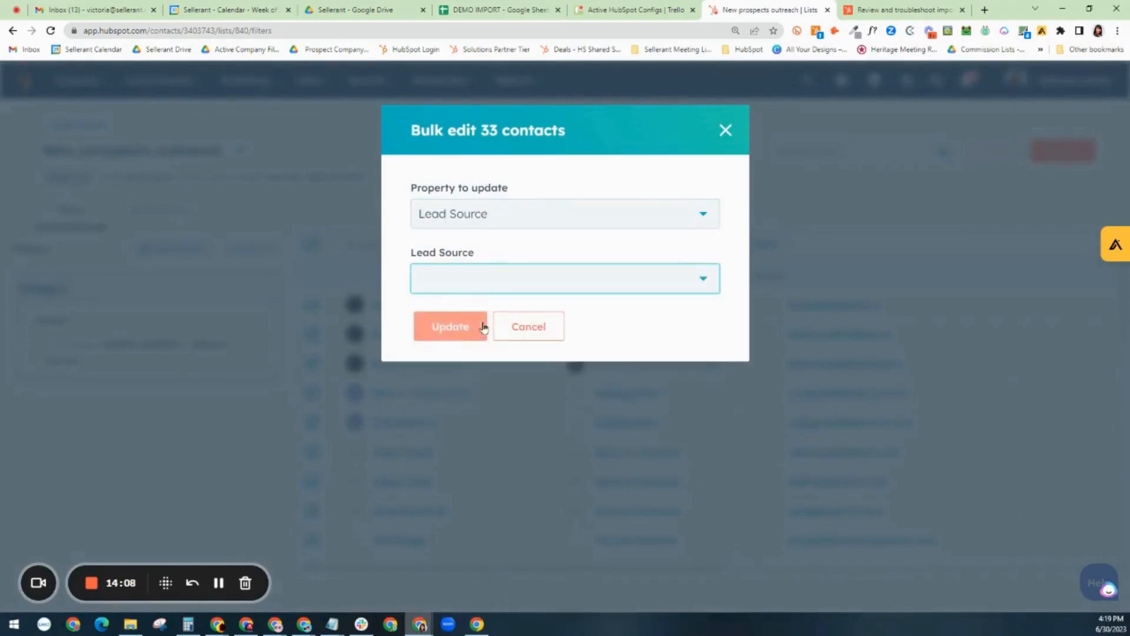
pyautogui.click(458, 277)
pyautogui.scroll(-2, 539, 437)
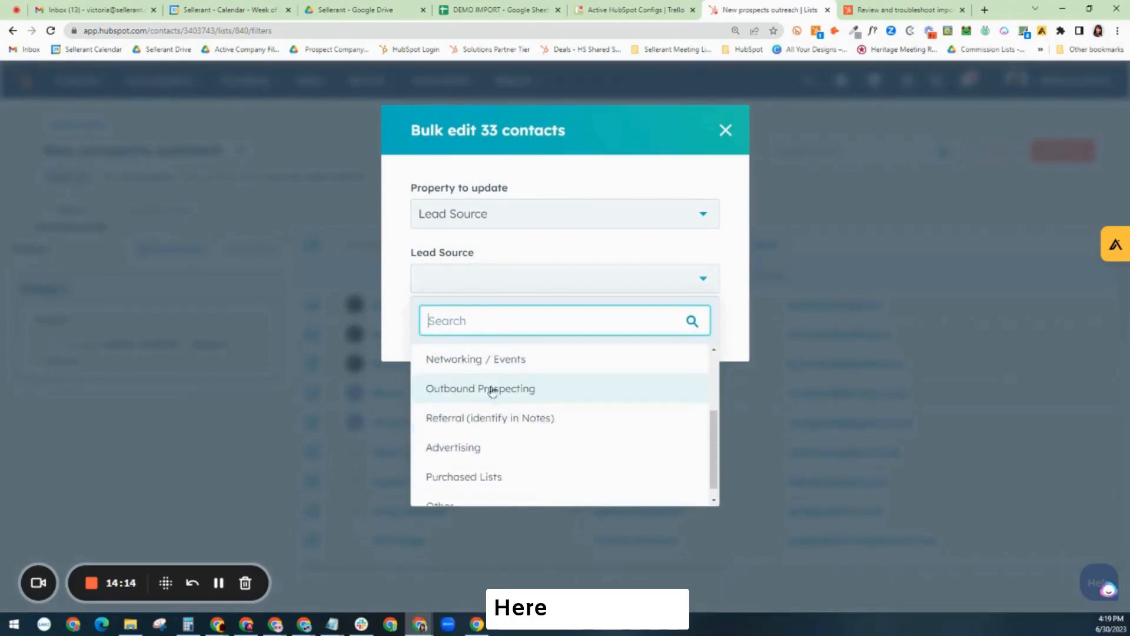
pyautogui.click(444, 390)
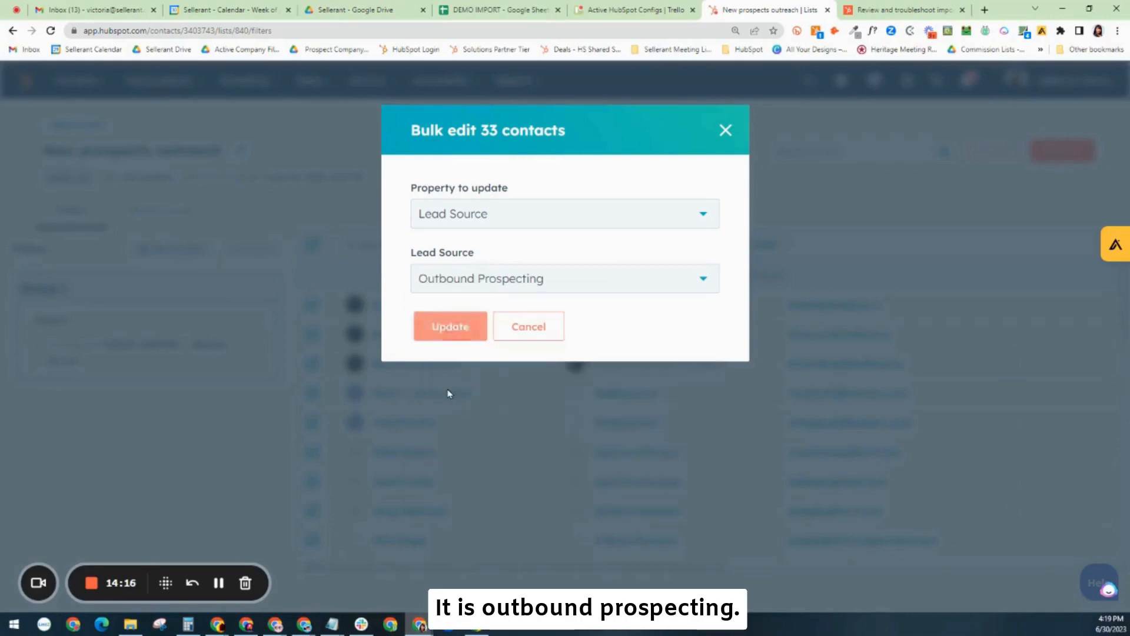
pyautogui.click(452, 330)
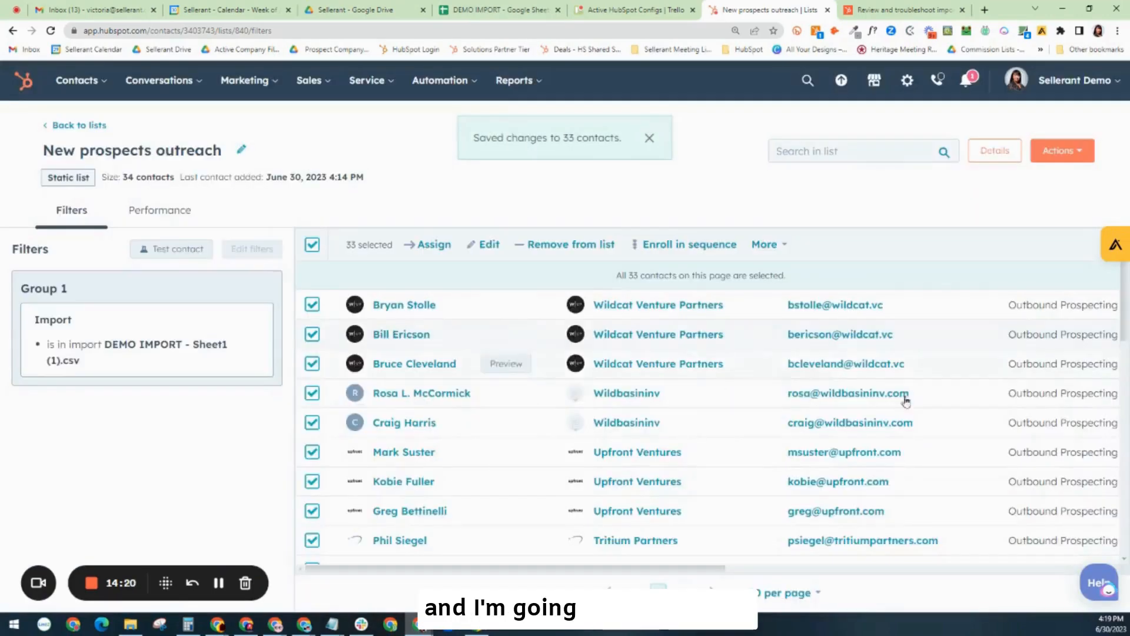
# - Bulk edit the selected contacts to set Contact owner to the signed-in user, and clear the selection
pyautogui.moveTo(689, 569); pyautogui.dragTo(845, 581)
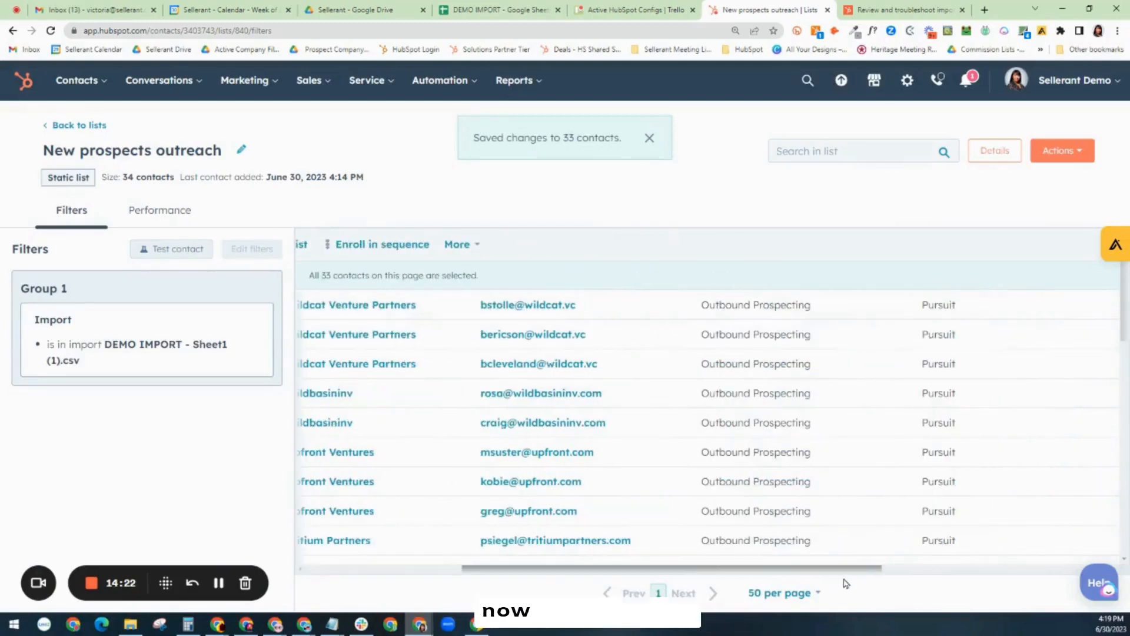
pyautogui.moveTo(631, 575); pyautogui.dragTo(409, 571)
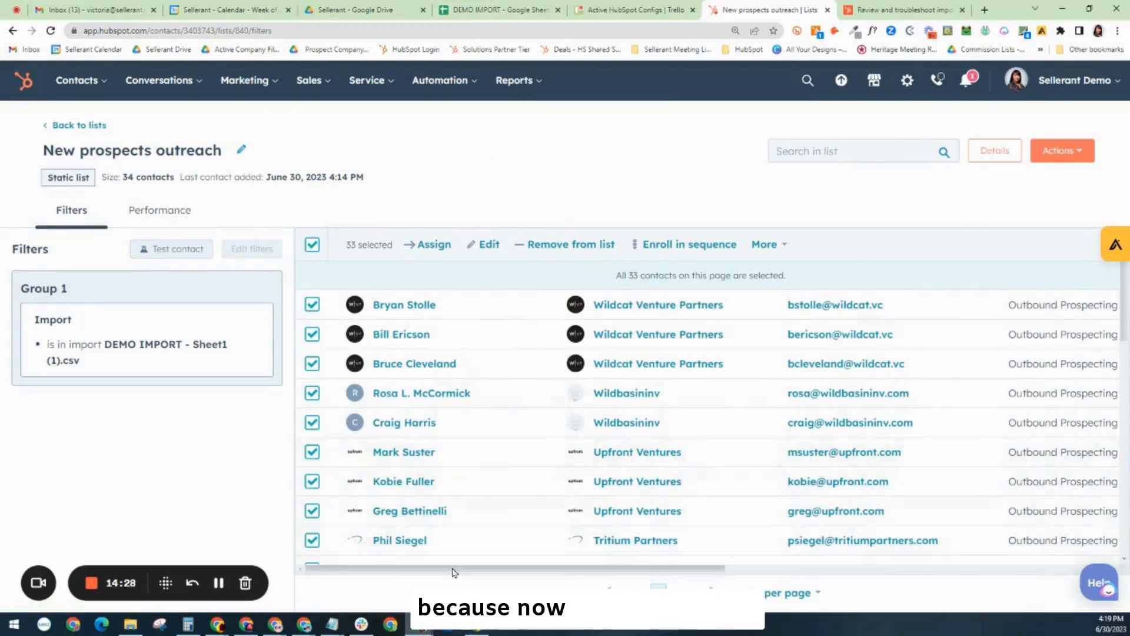
pyautogui.moveTo(501, 571); pyautogui.dragTo(749, 571)
pyautogui.hscroll(-10, 495, 292)
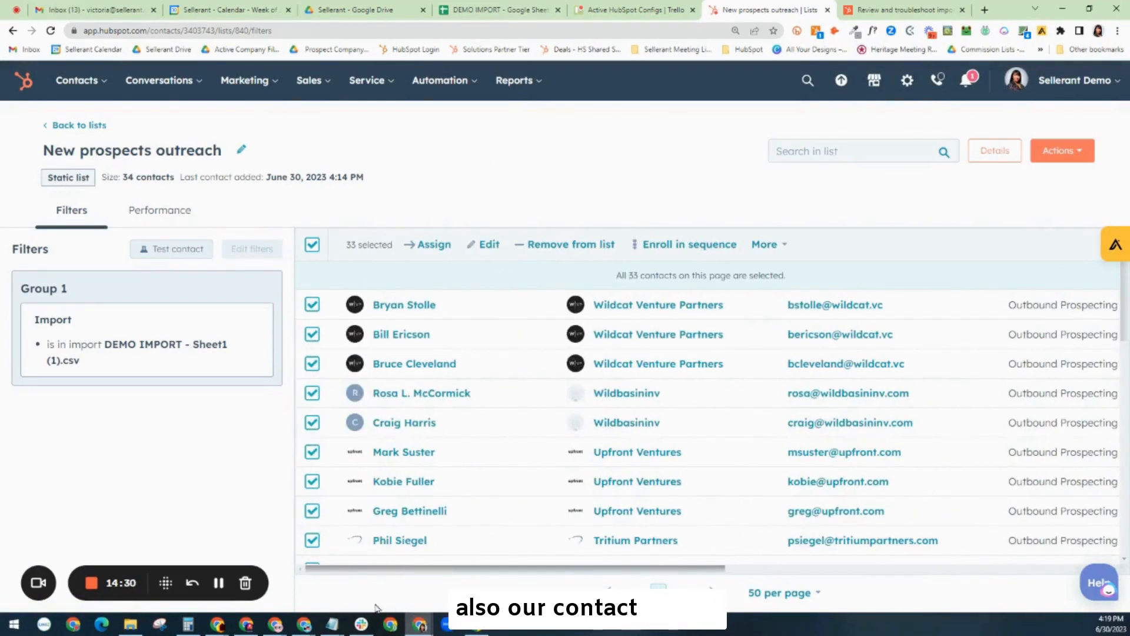
pyautogui.click(487, 246)
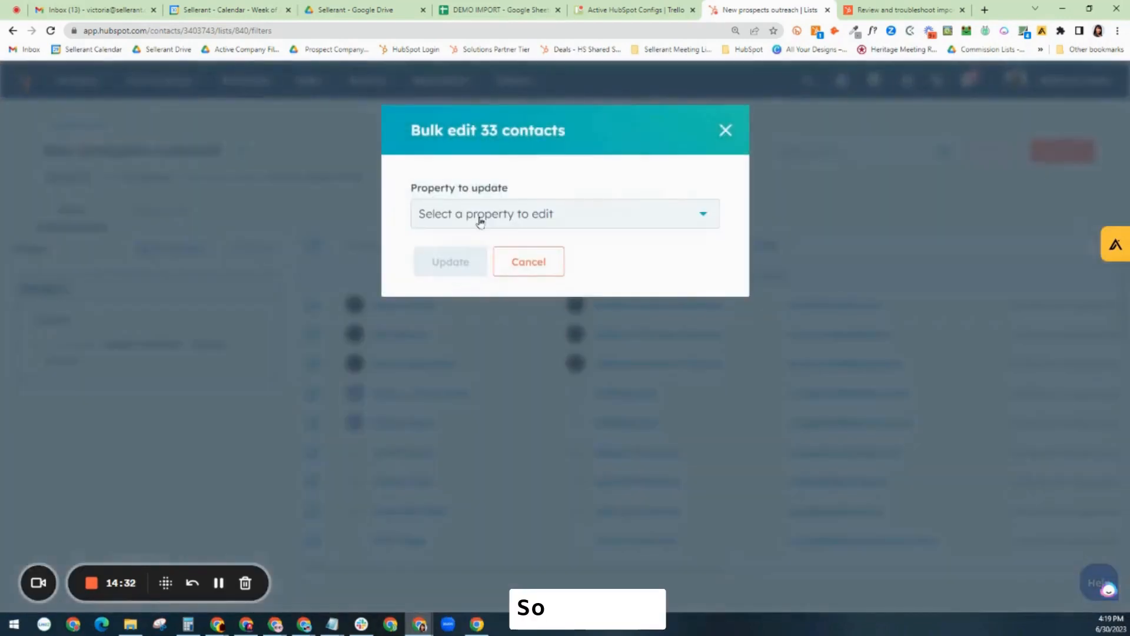
pyautogui.click(483, 218)
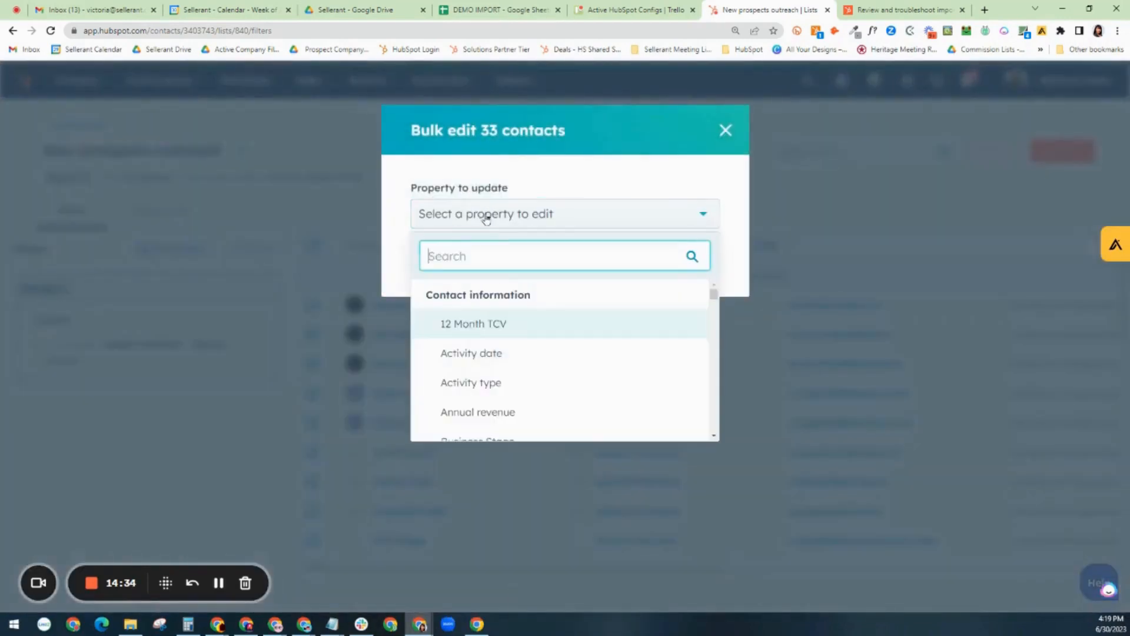
pyautogui.write('cont')
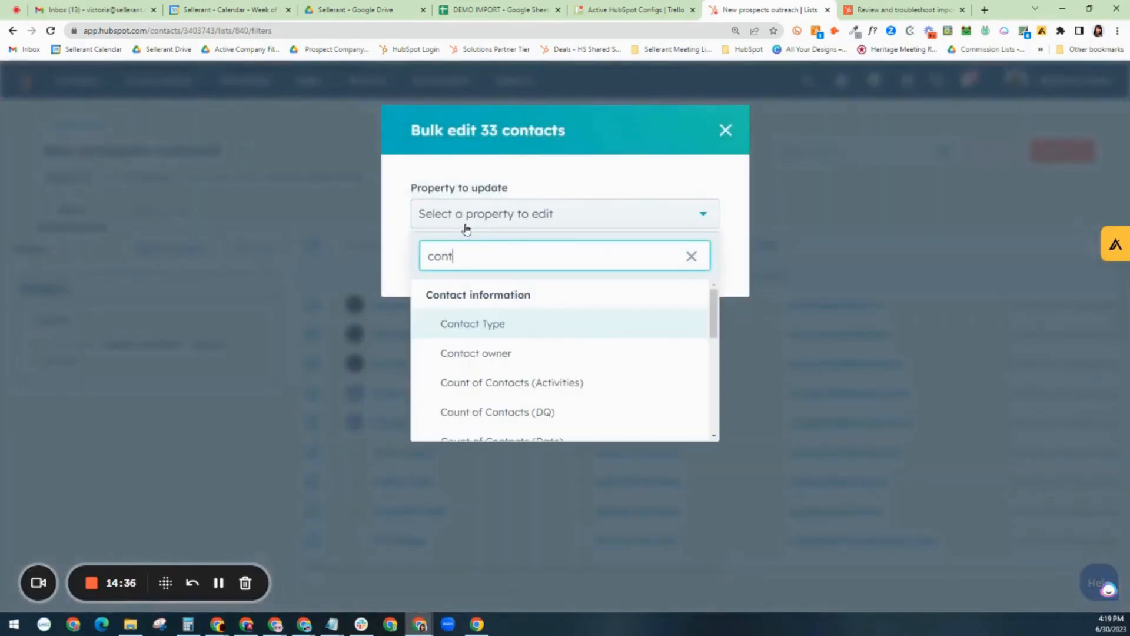
pyautogui.click(484, 354)
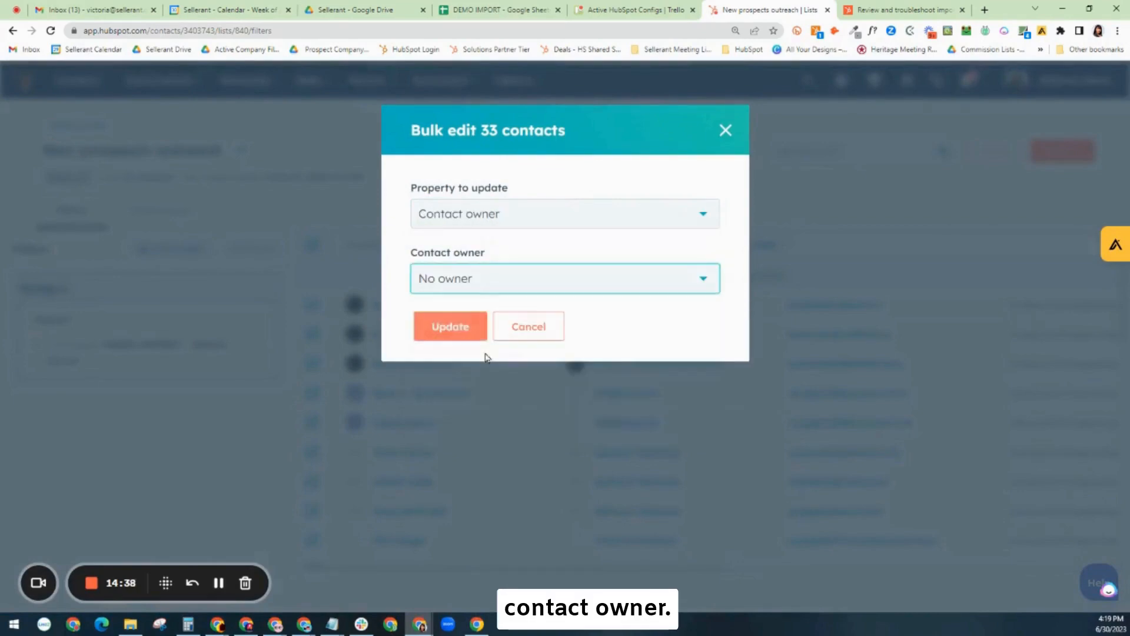
pyautogui.click(455, 284)
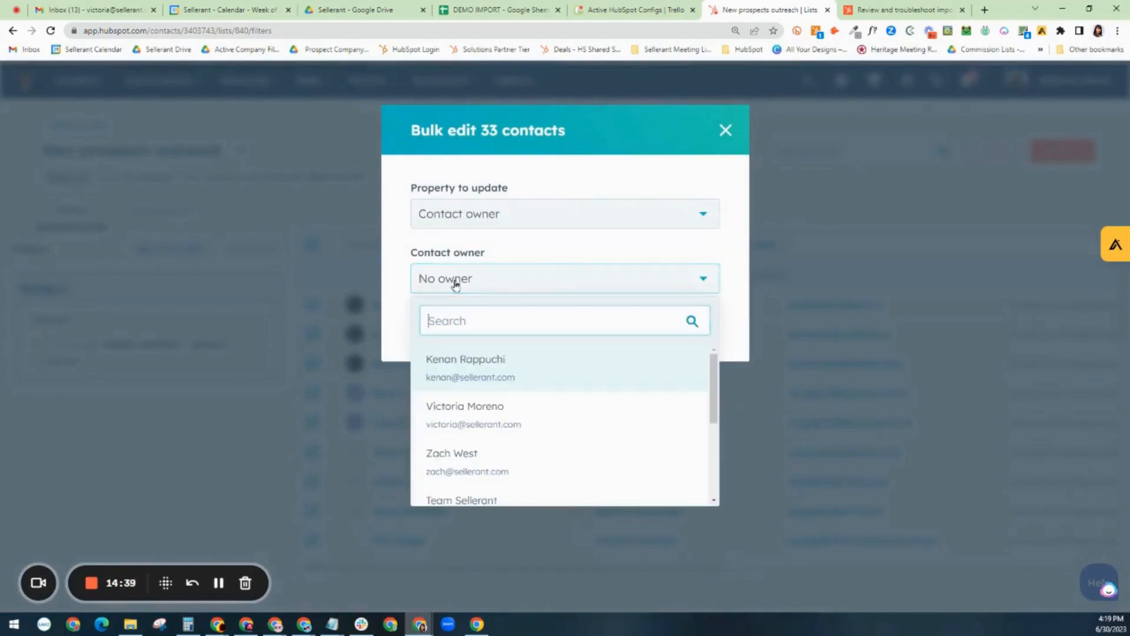
pyautogui.click(480, 415)
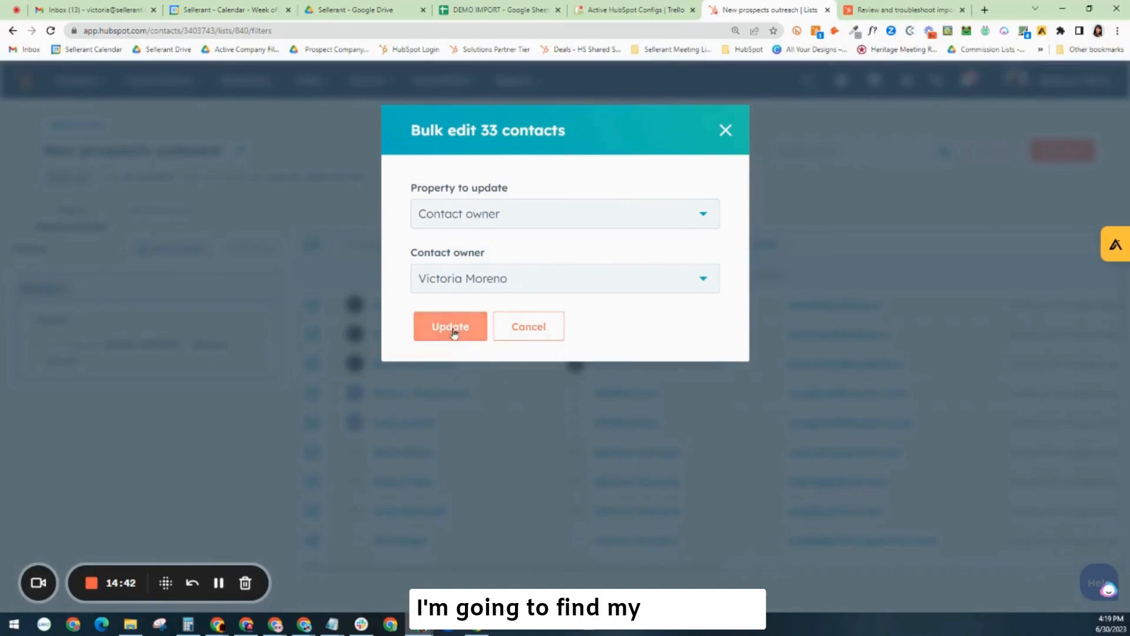
pyautogui.click(454, 331)
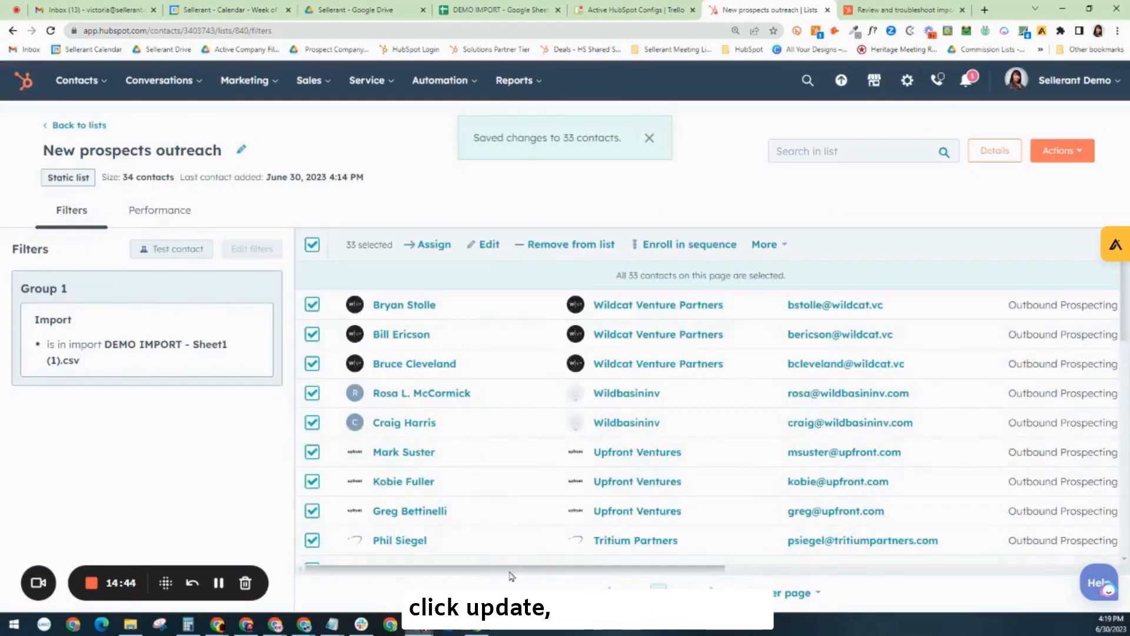
pyautogui.moveTo(511, 568); pyautogui.dragTo(446, 570)
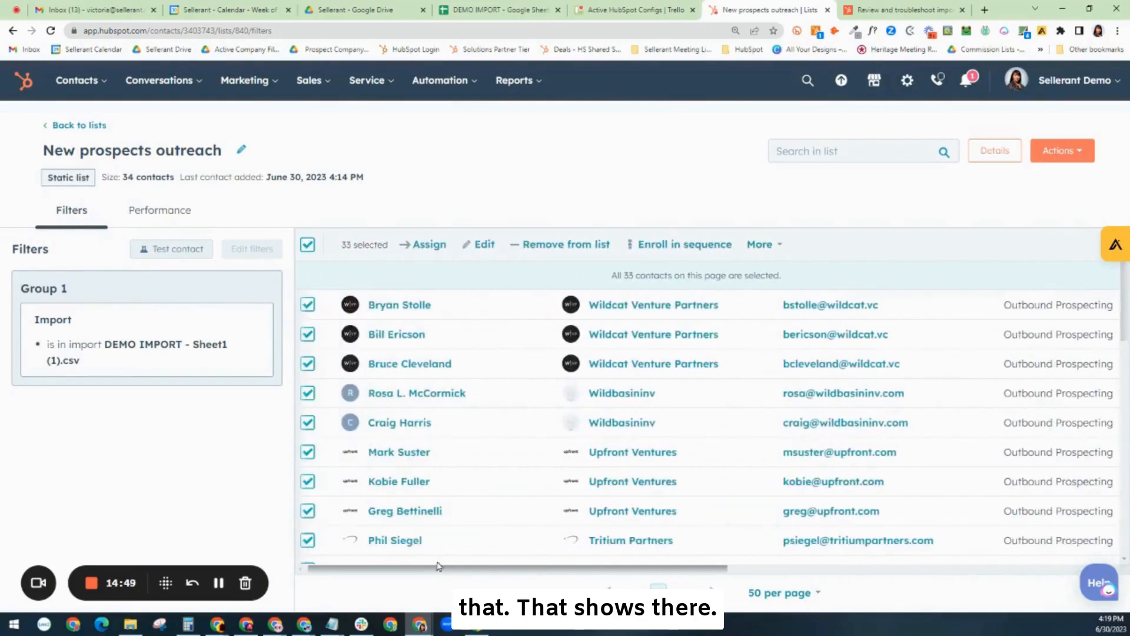
pyautogui.click(313, 247)
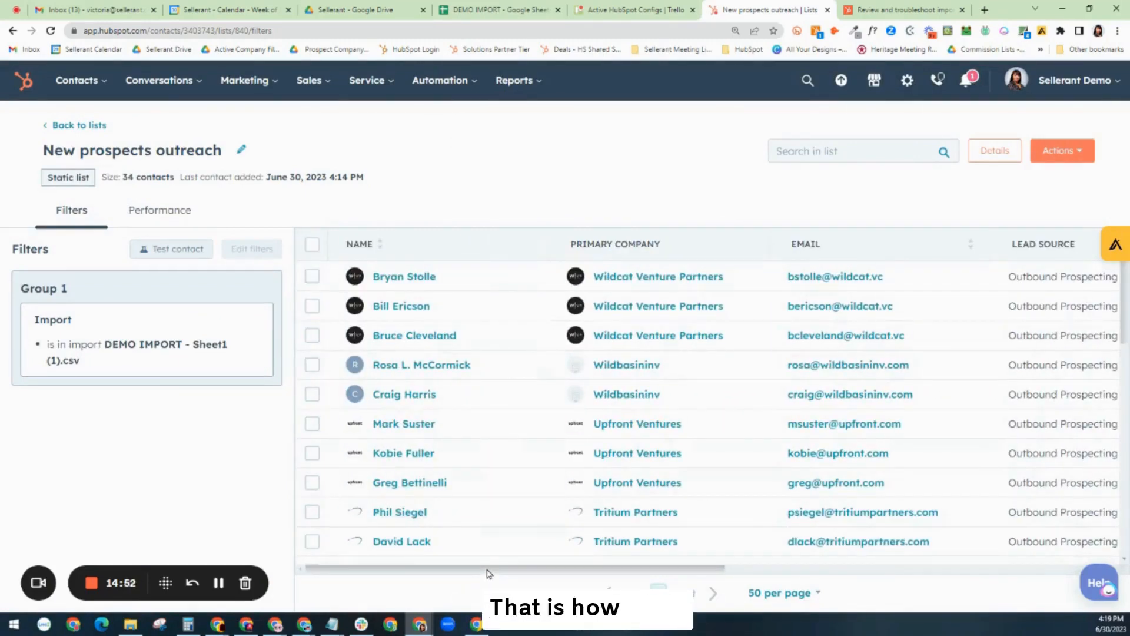
# - View the additional bulk actions offered for all contacts in the list, and clear the selection
pyautogui.click(312, 245)
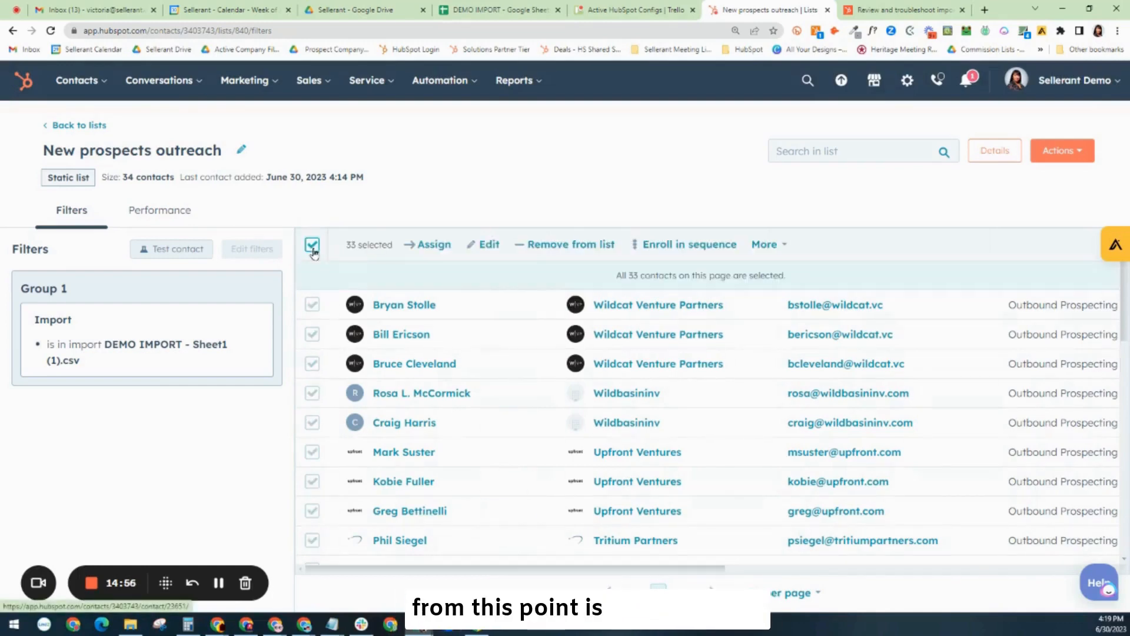
pyautogui.click(765, 245)
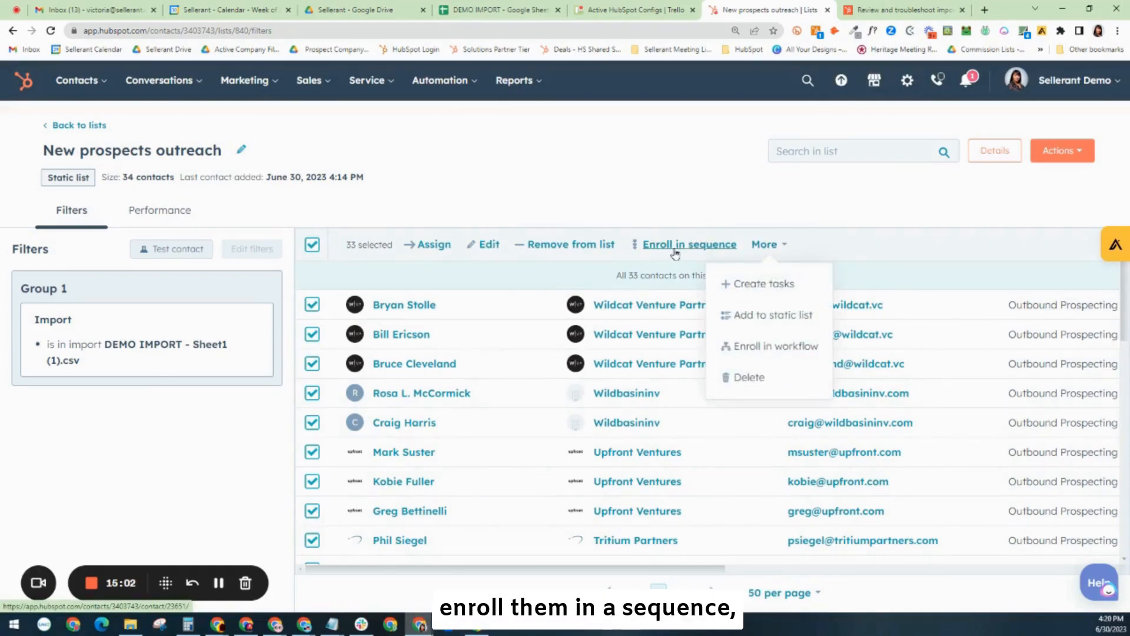
pyautogui.click(312, 247)
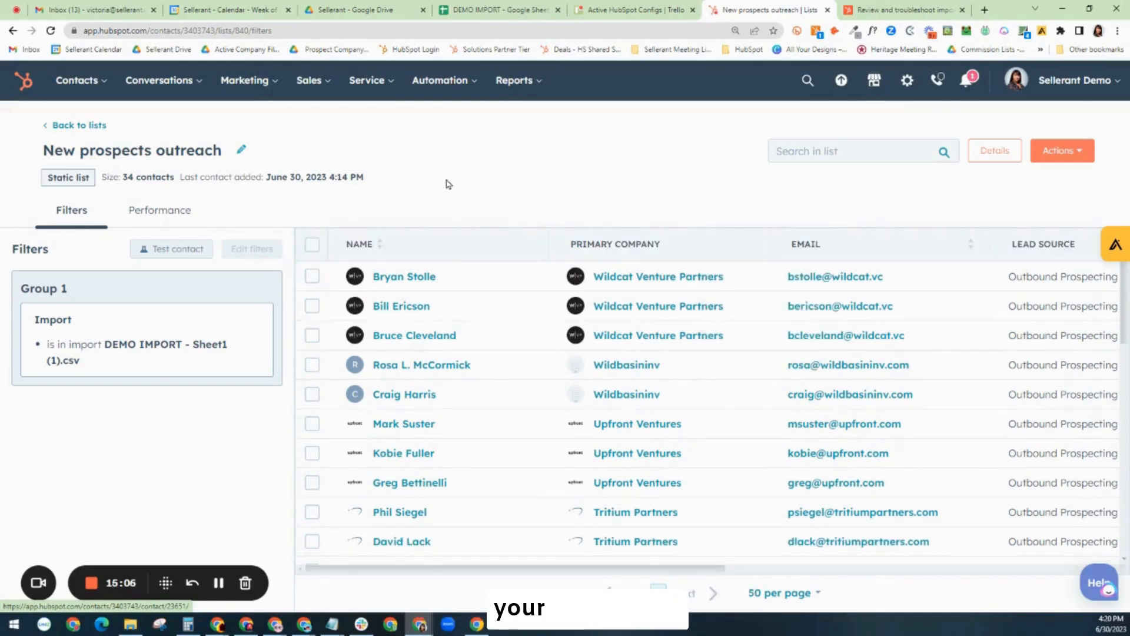